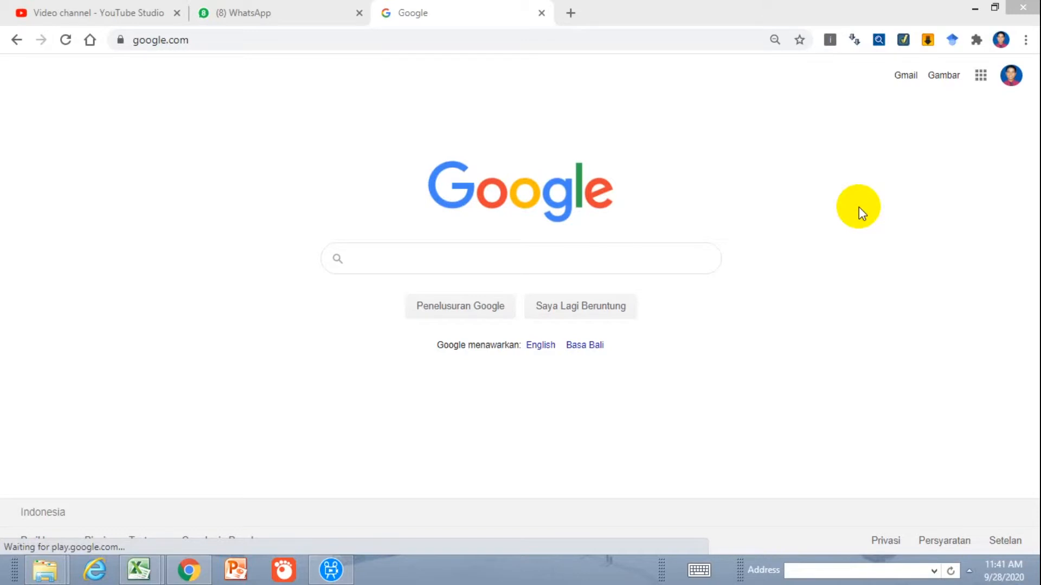
Check which Google accounts are signed in, then open youtube.com
left_click(1014, 82)
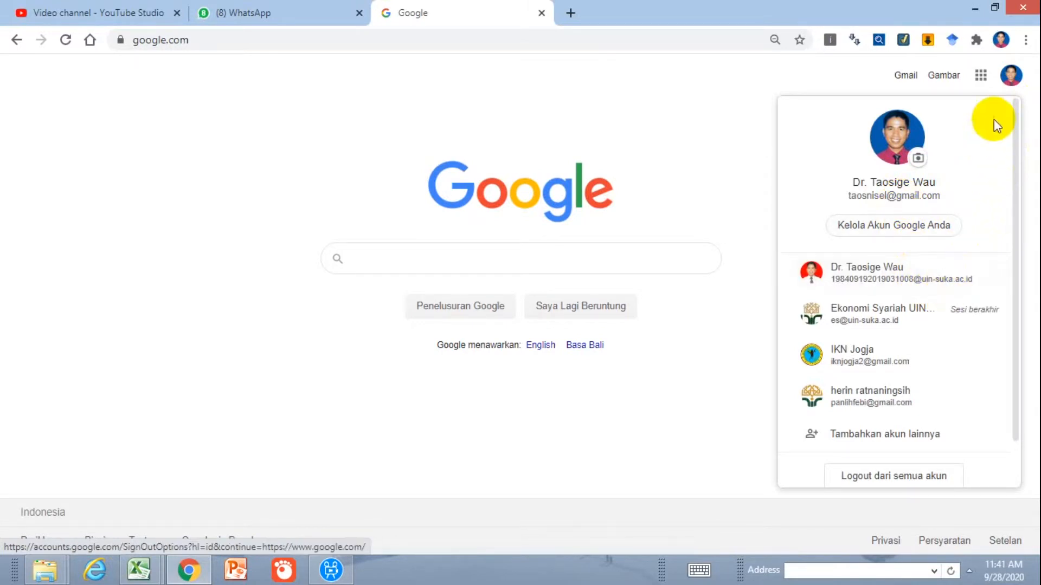
left_click(1009, 78)
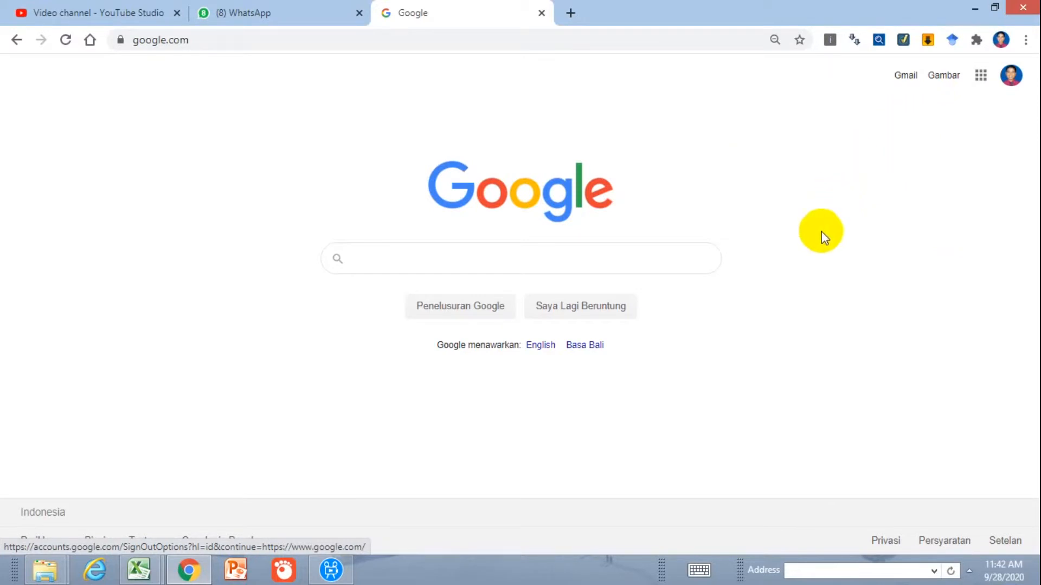
left_click(638, 262)
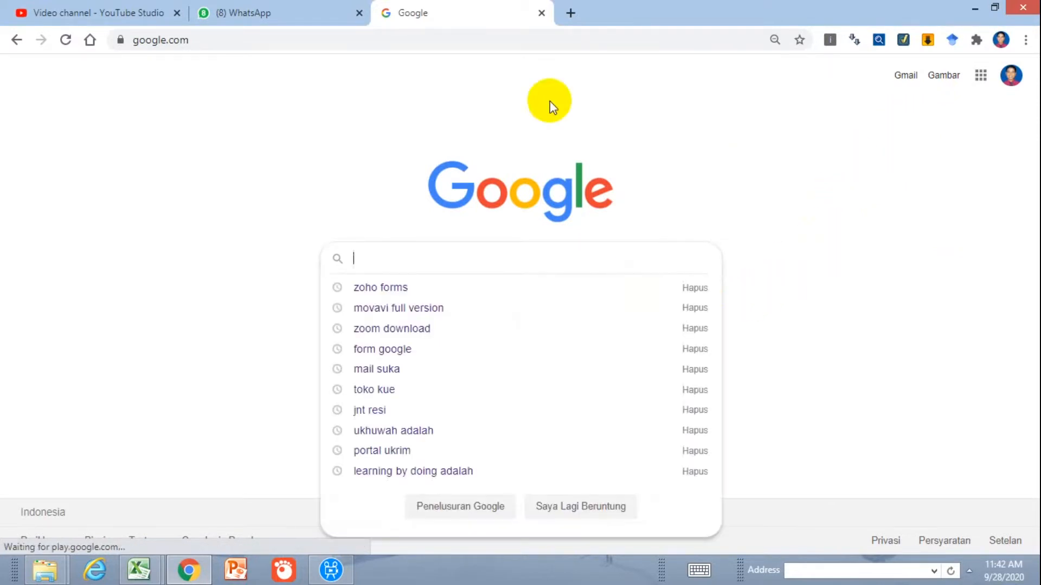
left_click(556, 44)
type("youtub")
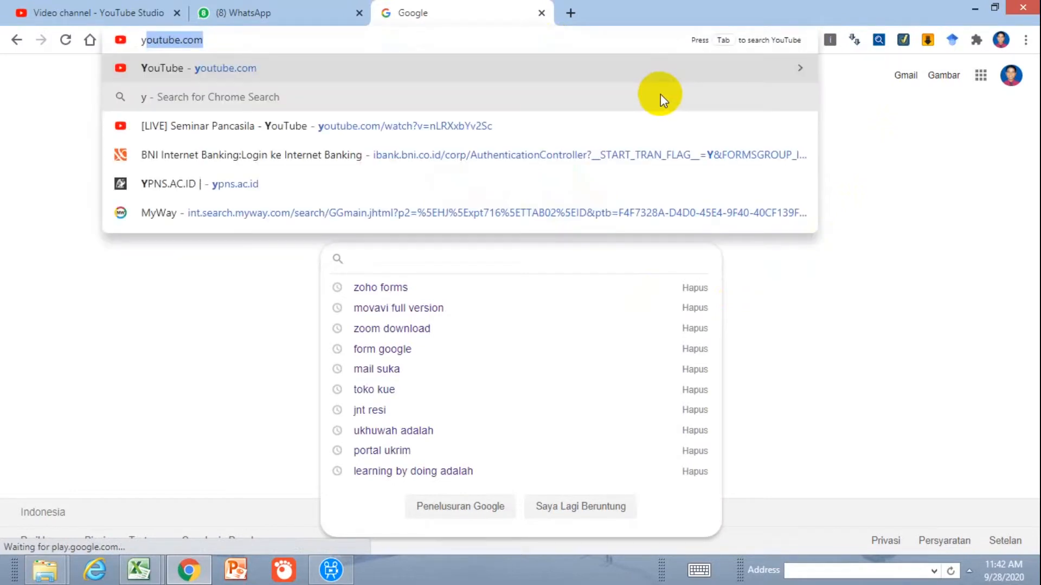
left_click(250, 43)
key("Return")
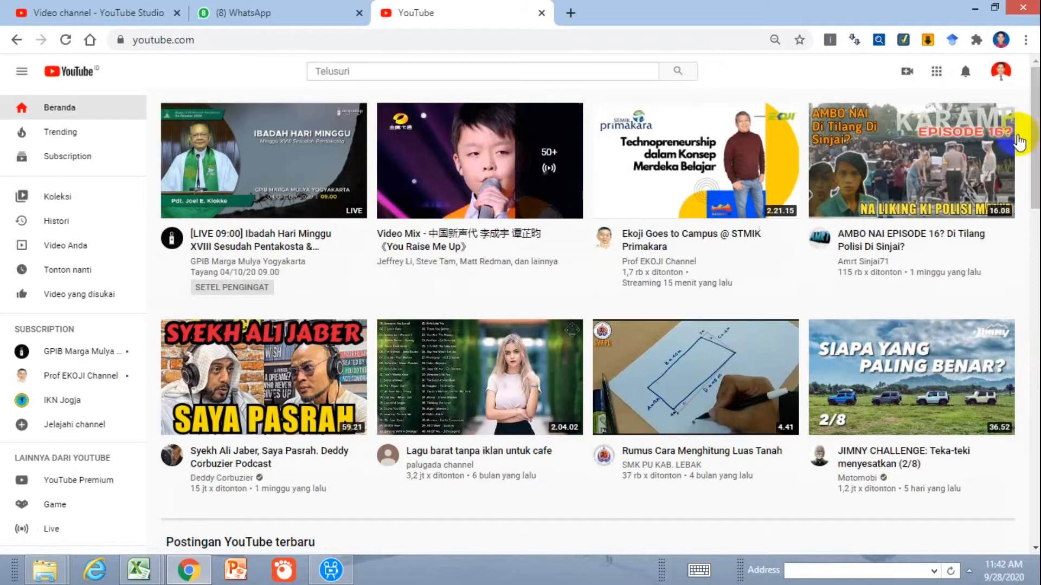
Open your own channel page and load its YouTube Studio in a separate tab, returning to the channel page
left_click(1001, 76)
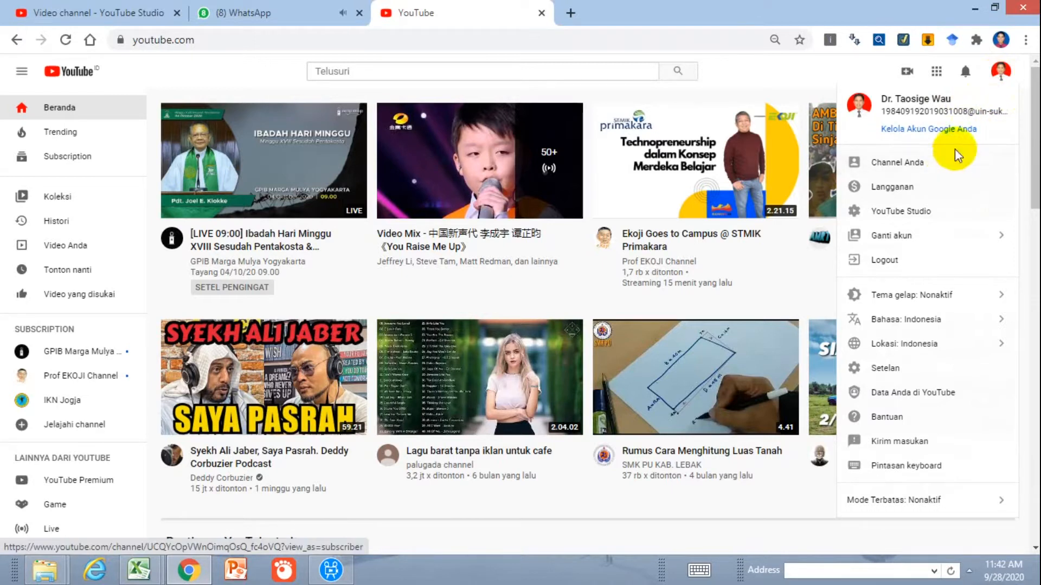
left_click(920, 175)
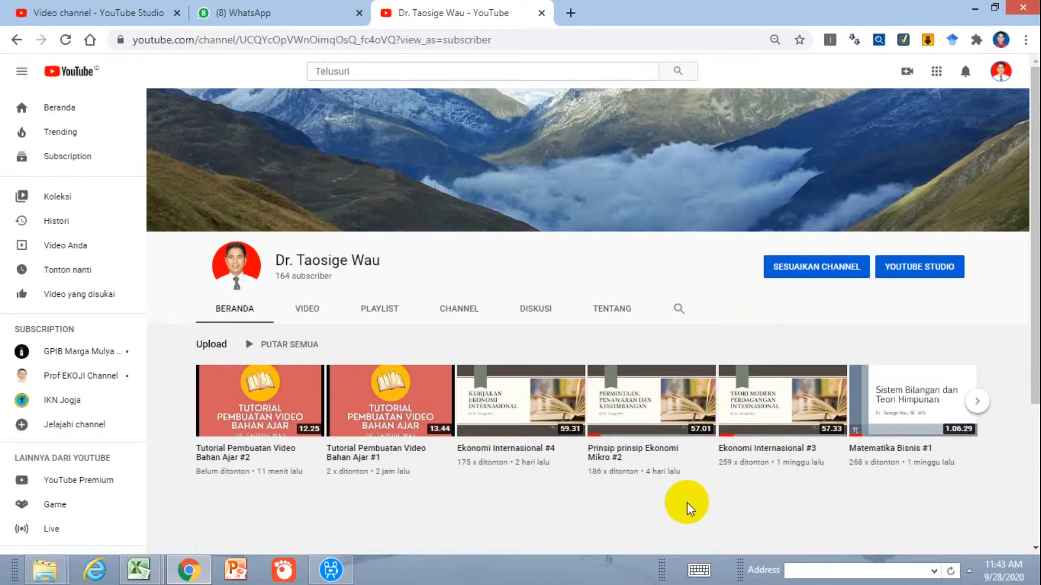
left_click(355, 405)
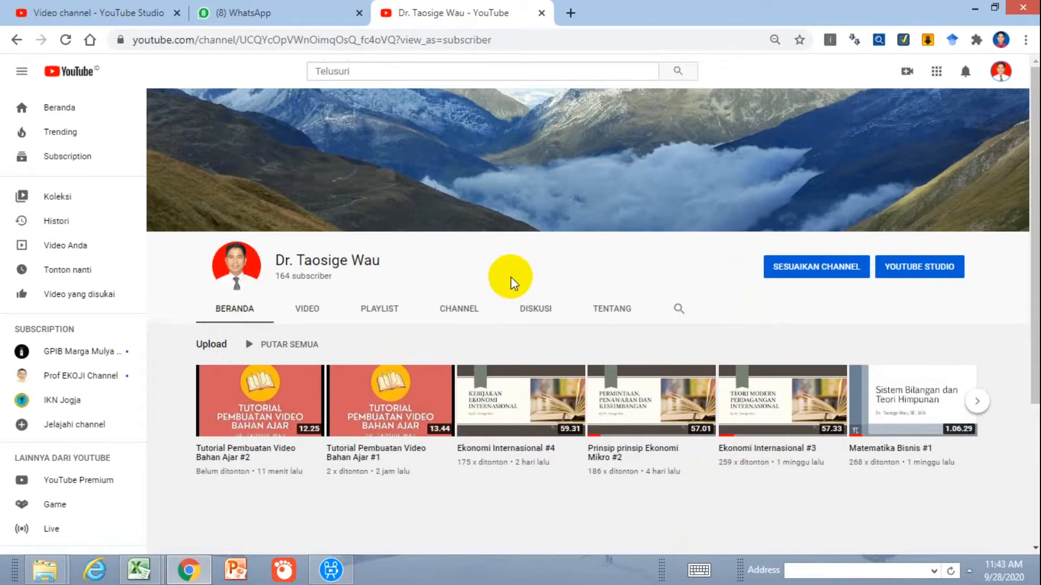
left_click(923, 274)
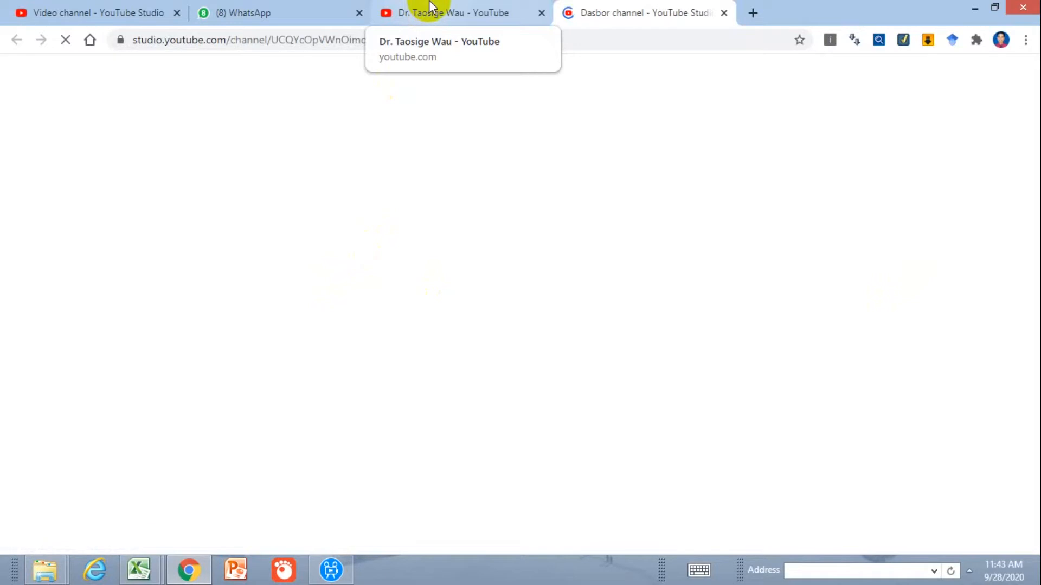
left_click(429, 7)
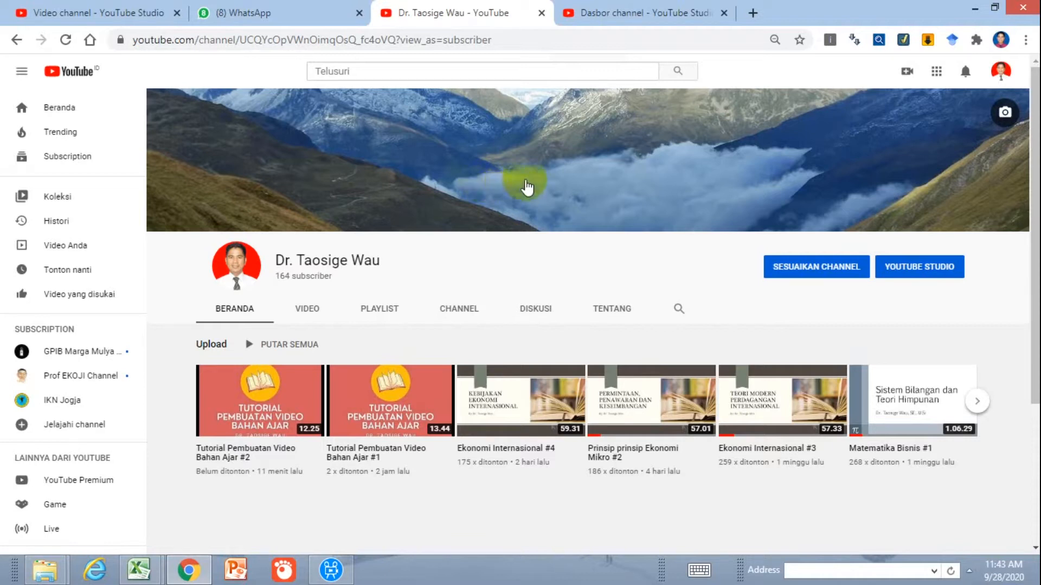
Open the channel status and features page (Status dan fitur channel) from the YouTube account settings
left_click(999, 73)
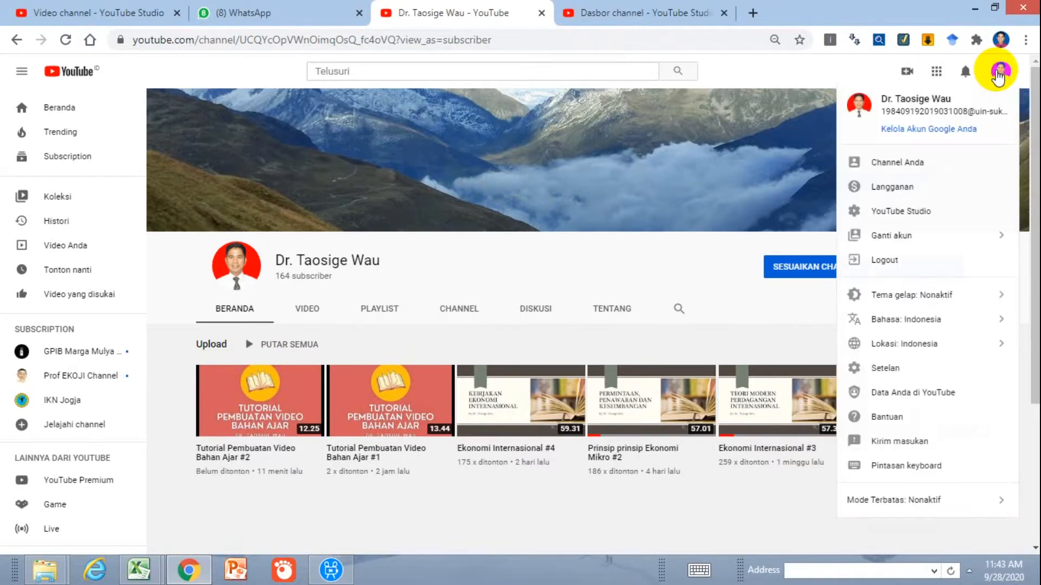
left_click(909, 375)
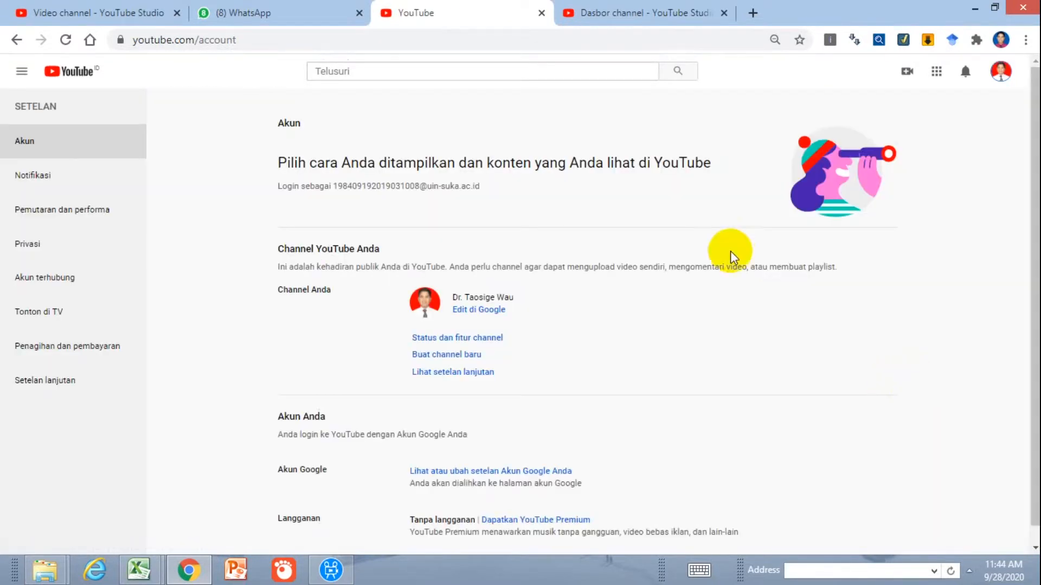
left_click(492, 341)
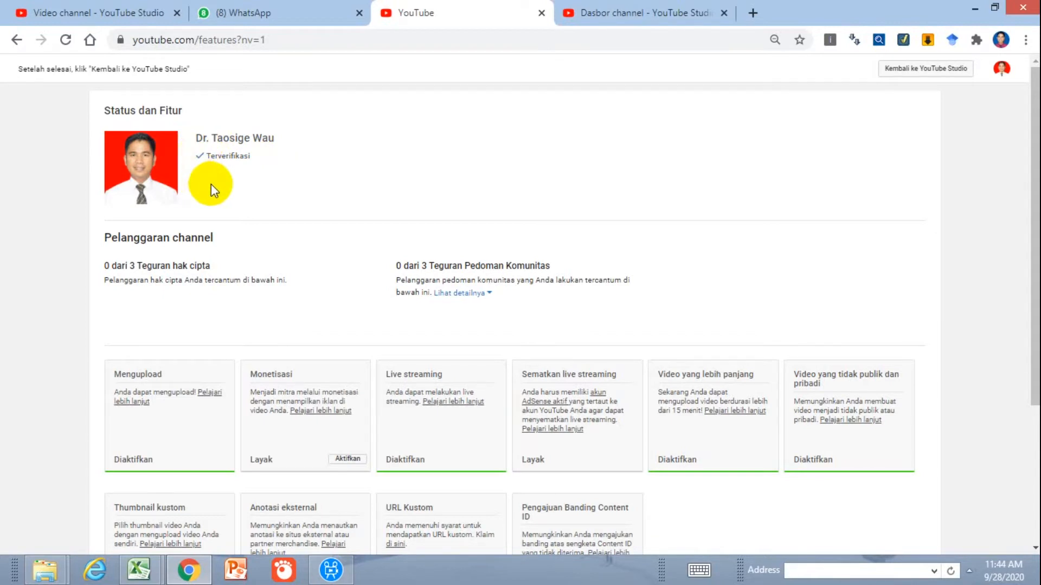
Return from the status and features page to the channel's YouTube Studio dashboard
left_click(684, 14)
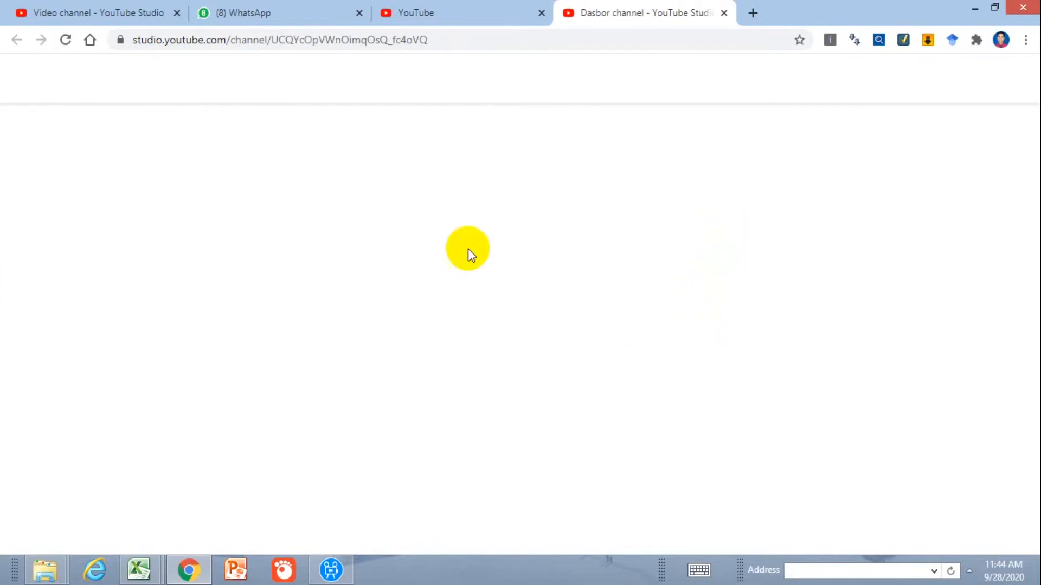
left_click(465, 4)
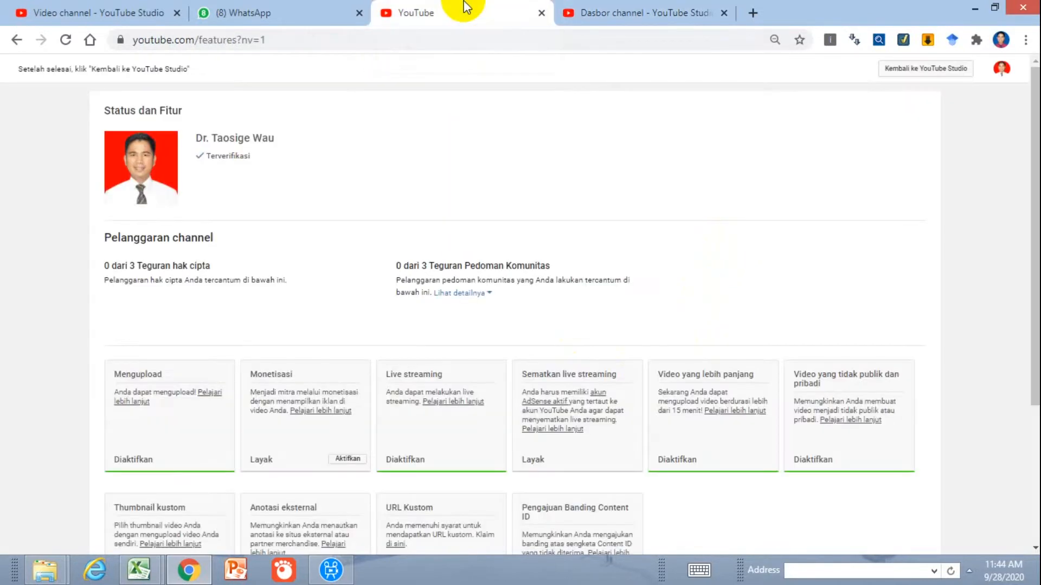
left_click(629, 9)
left_click(473, 6)
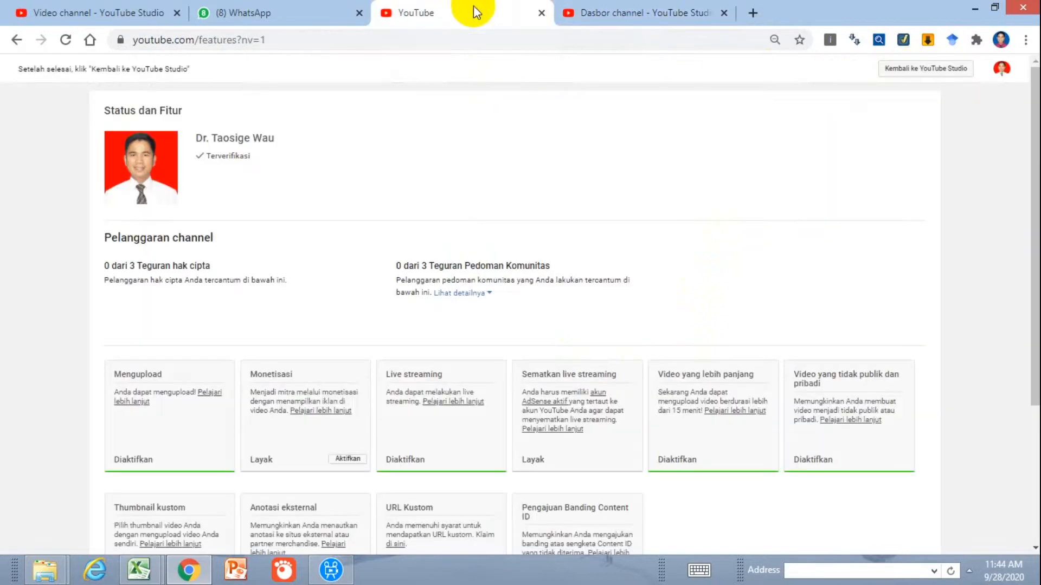
left_click(928, 70)
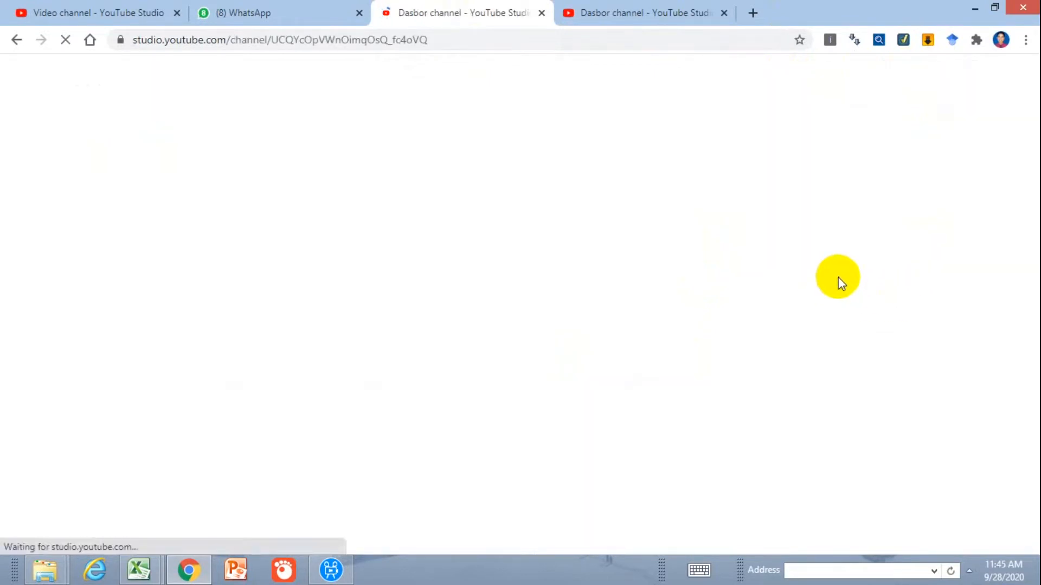
left_click(623, 11)
left_click(471, 10)
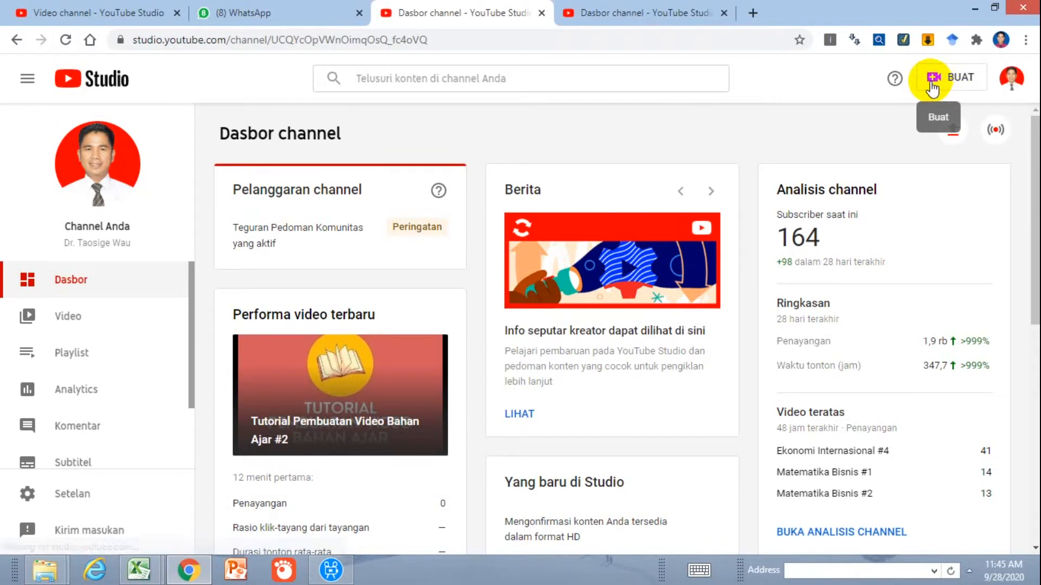
Start a new video upload, dismissing the file chooser without selecting a file
left_click(958, 81)
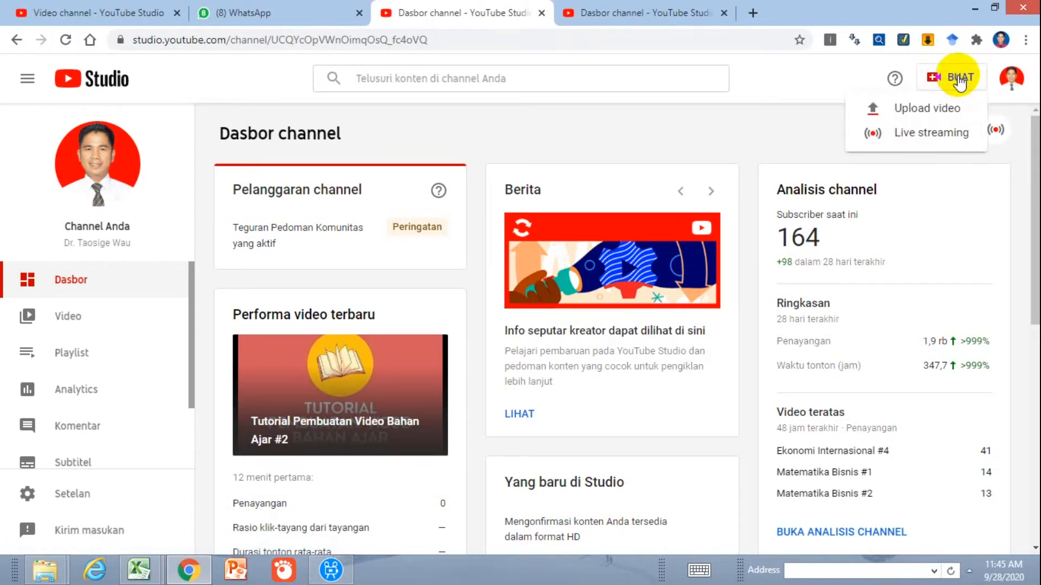
left_click(953, 110)
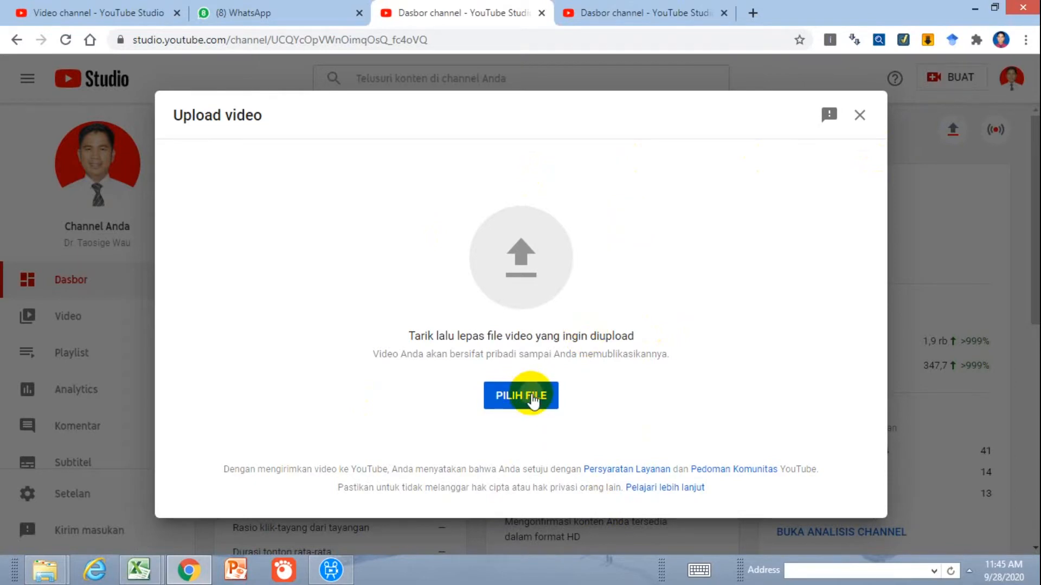
left_click(533, 398)
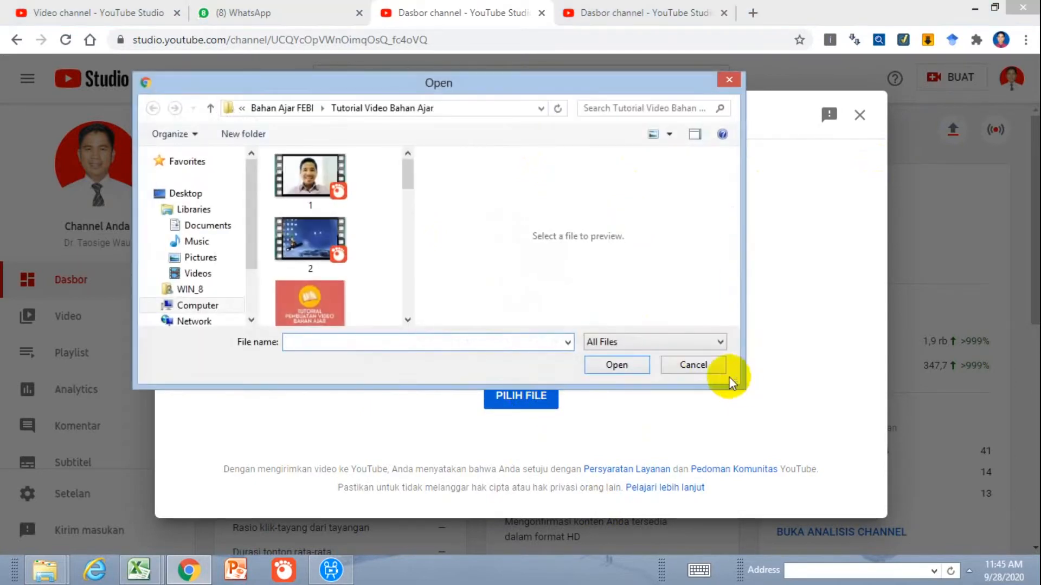
left_click(705, 369)
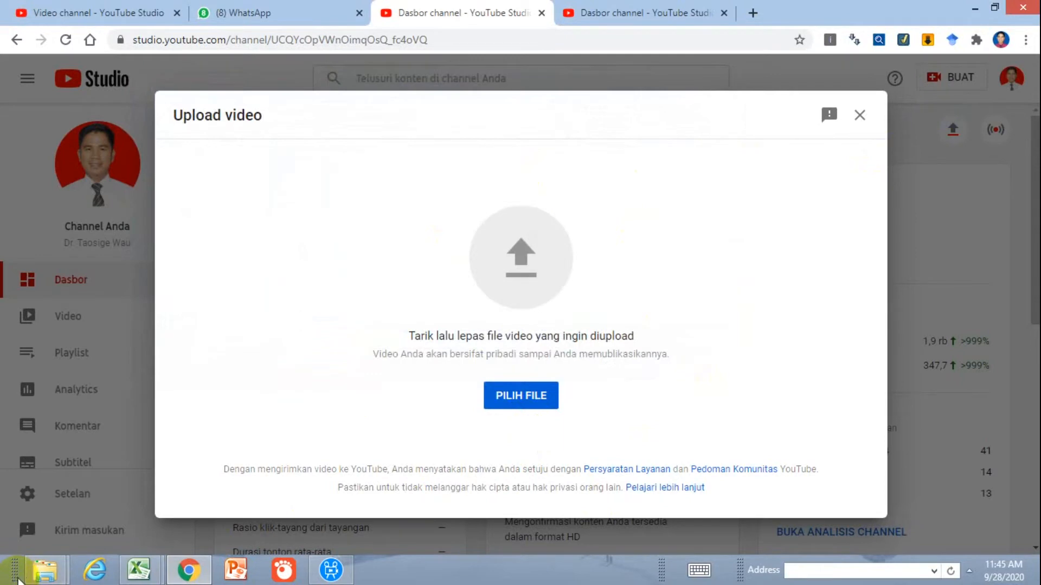
Switch to File Explorer and upload the Tutorial Bahan Ajar #3 video from the Tutorial Video Bahan Ajar folder
mouse_move(46, 572)
left_click(75, 488)
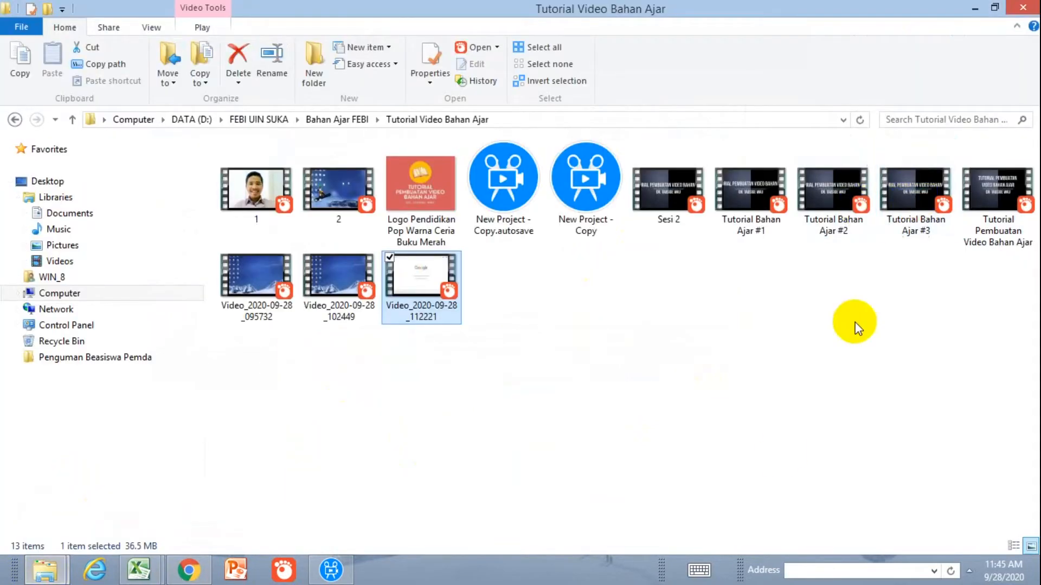
left_click(342, 571)
left_click(346, 571)
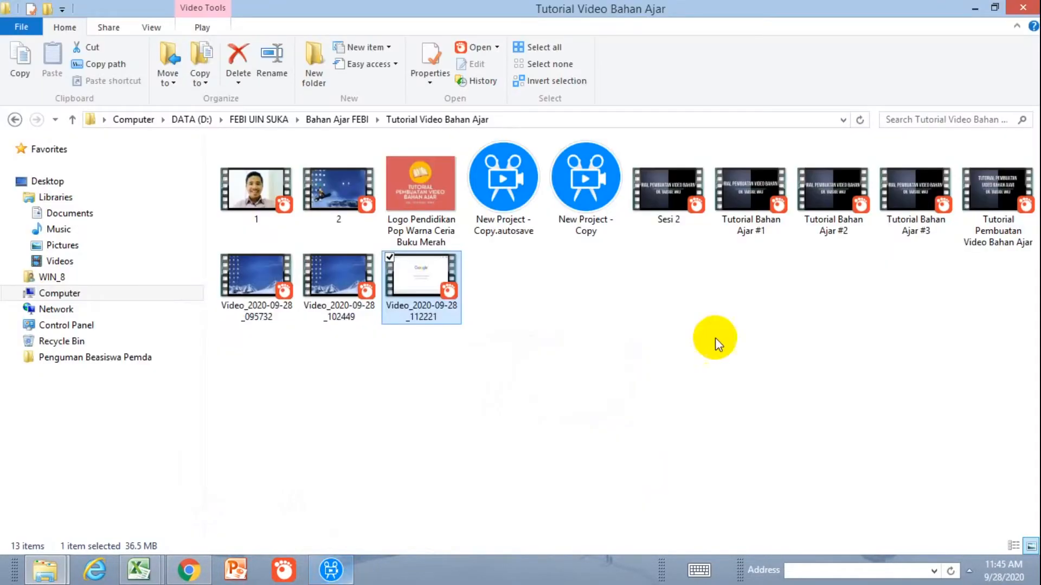
left_click(915, 190)
left_click_drag(914, 189, 526, 306)
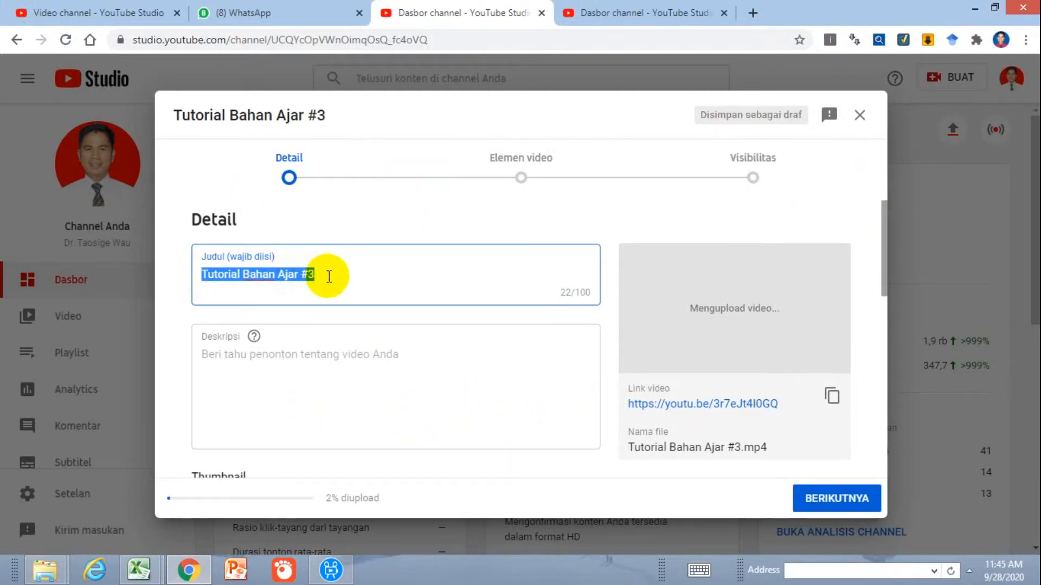
Change the video's title to "Tutorial Pembuatan Video Bahan Ajar #3"
left_click(239, 275)
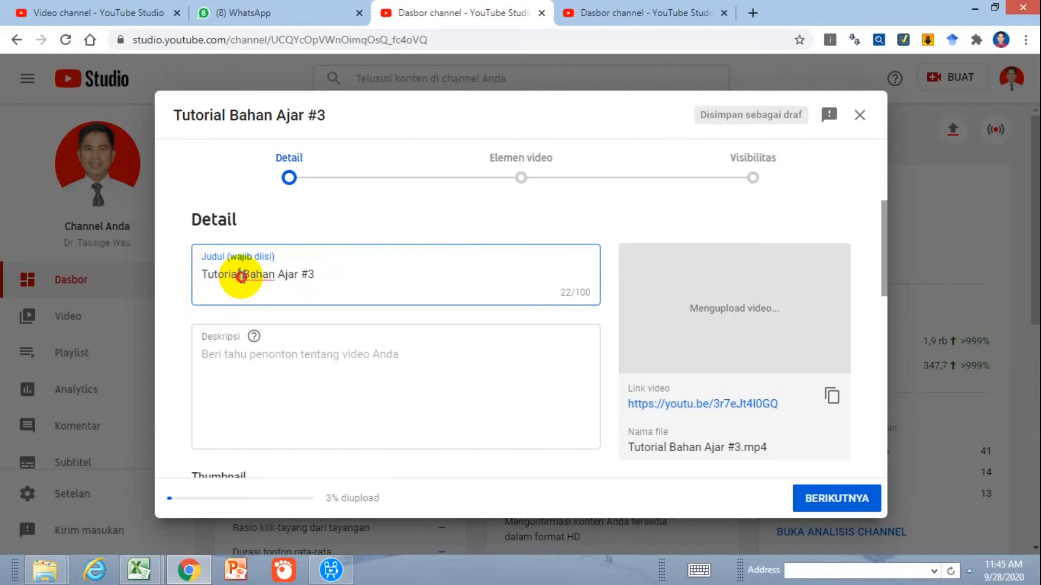
type("Pembuatan B")
key("BackSpace")
type("Vi")
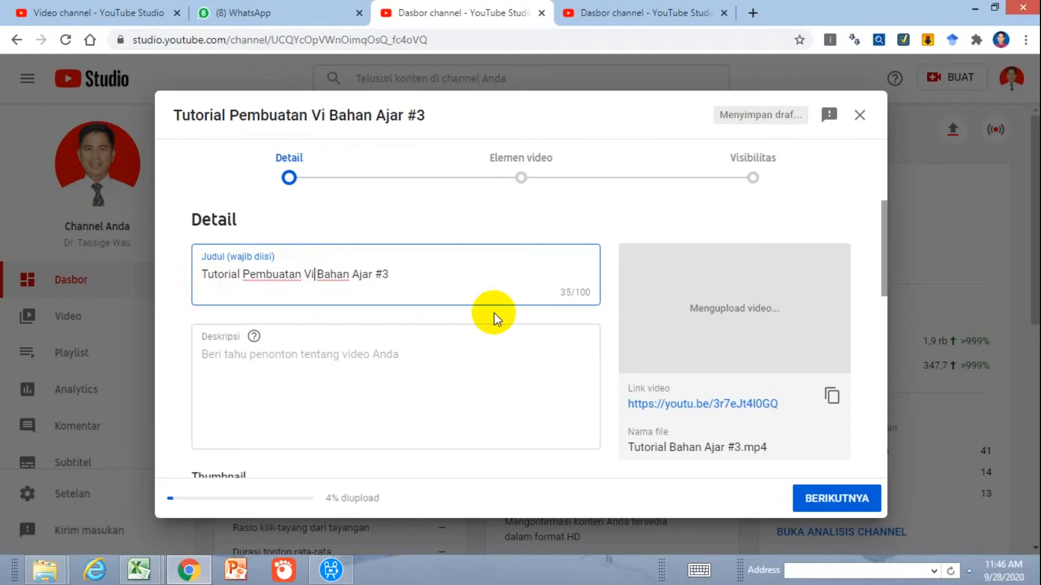
type("deo")
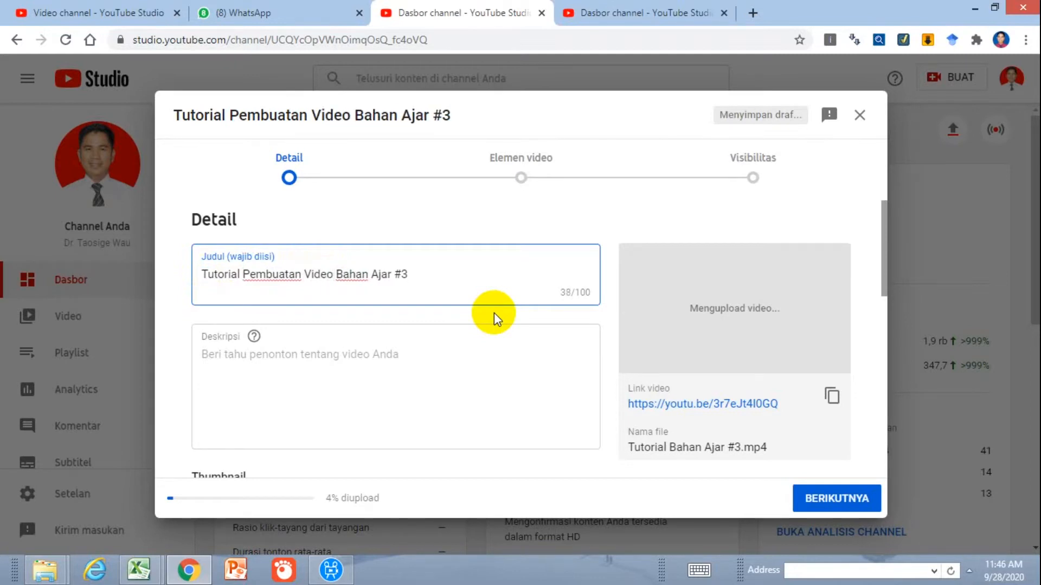
Declare the video as not made for children and proceed past the video elements stage to the visibility settings
scroll(492, 400, "down", 2)
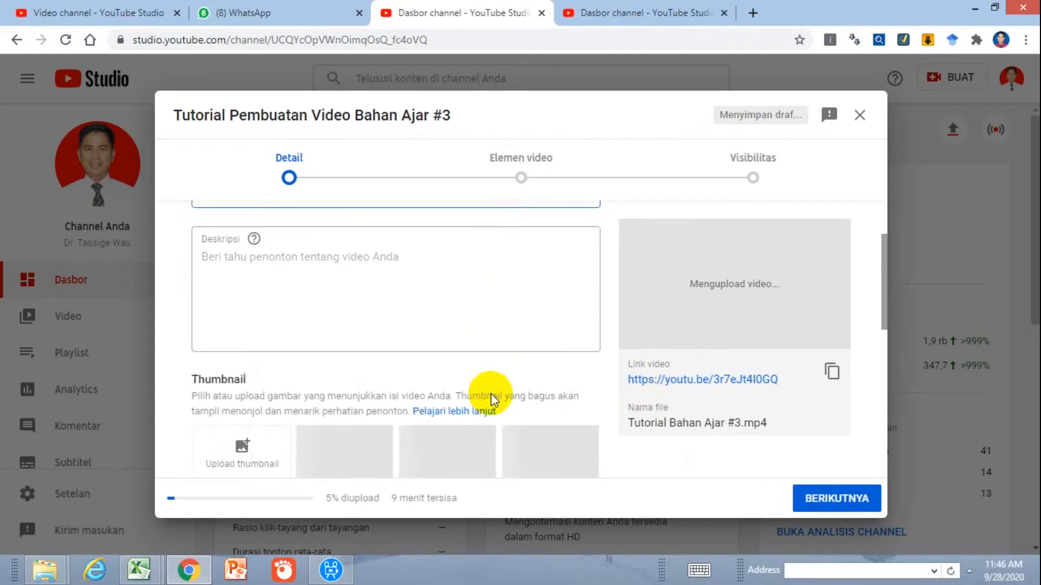
scroll(492, 400, "down", 1)
left_click(836, 501)
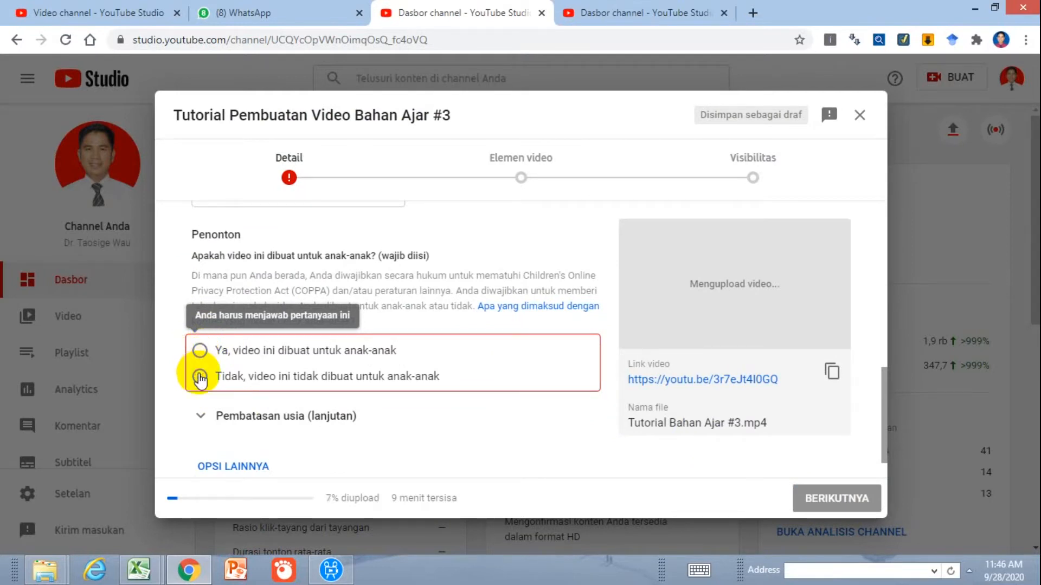
left_click(200, 378)
left_click(834, 502)
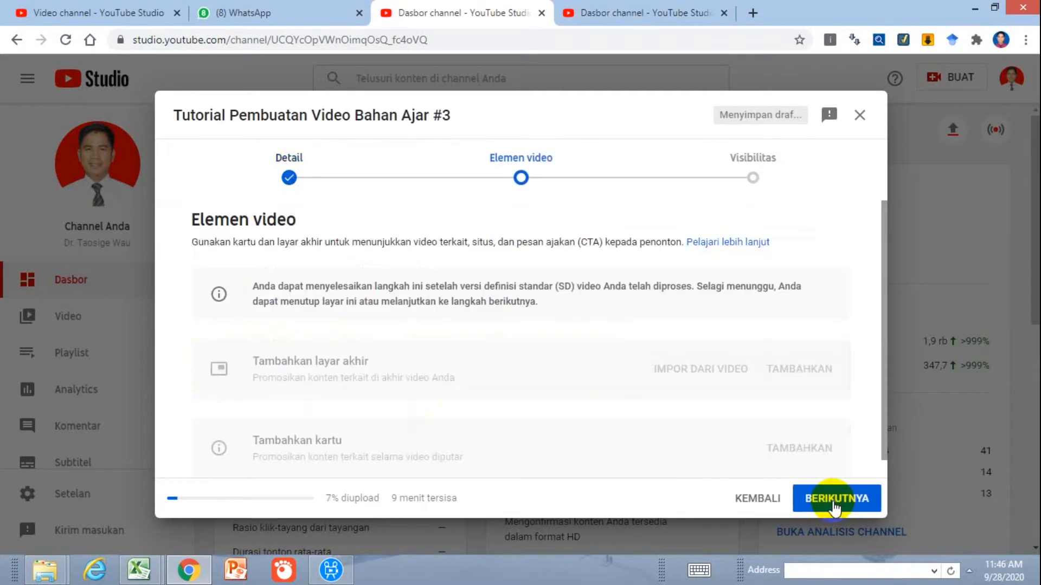
left_click(835, 503)
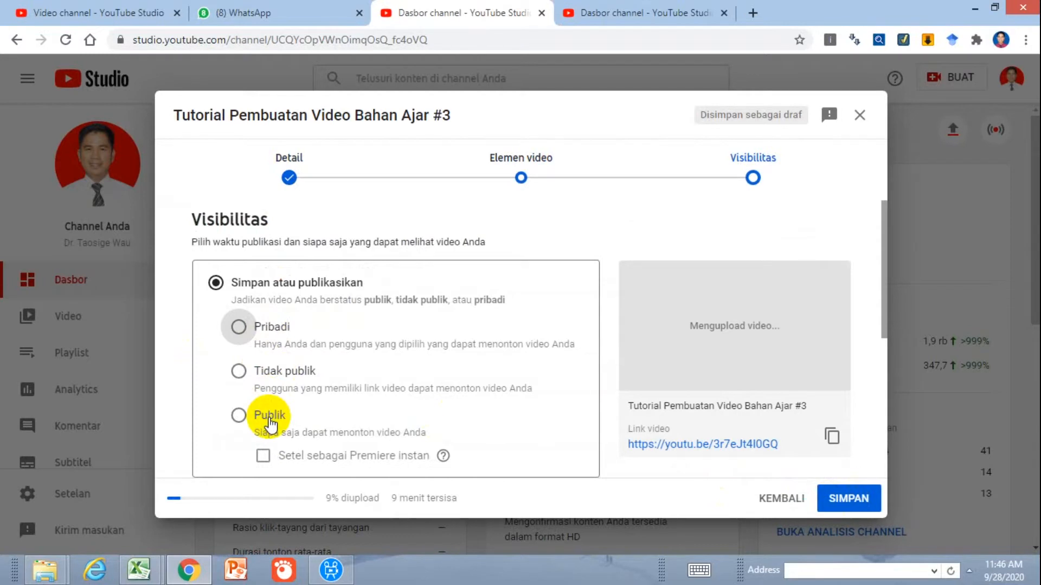
Try the Pribadi and Tidak publik visibility options and set the video's visibility to Publik
left_click(239, 327)
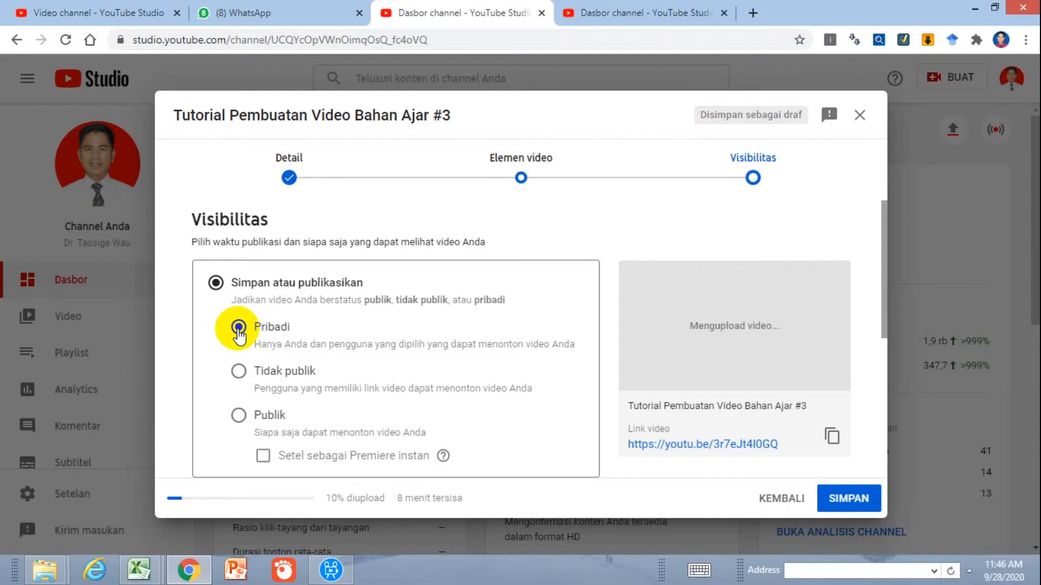
left_click(238, 372)
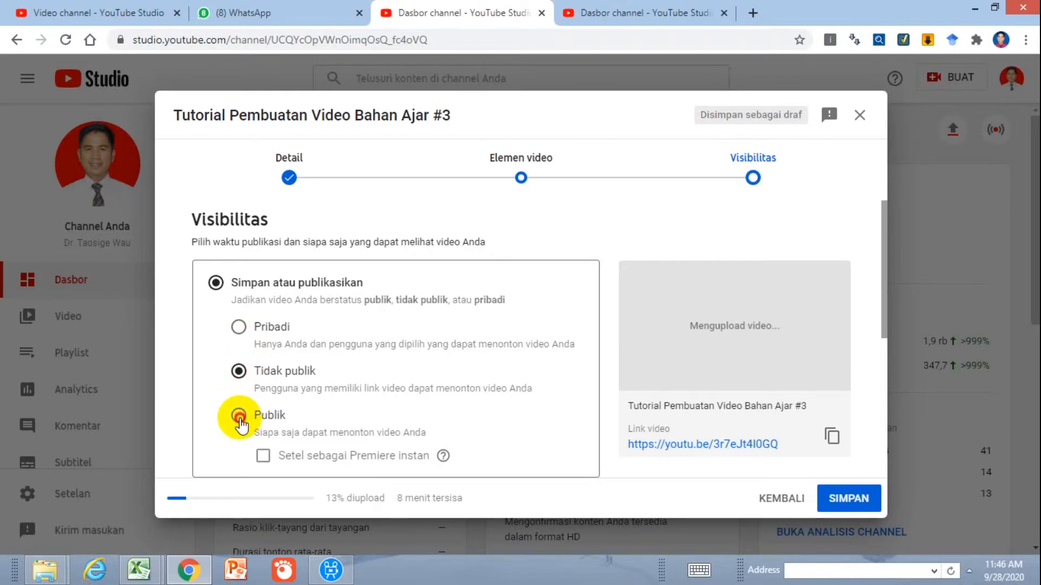
left_click(240, 416)
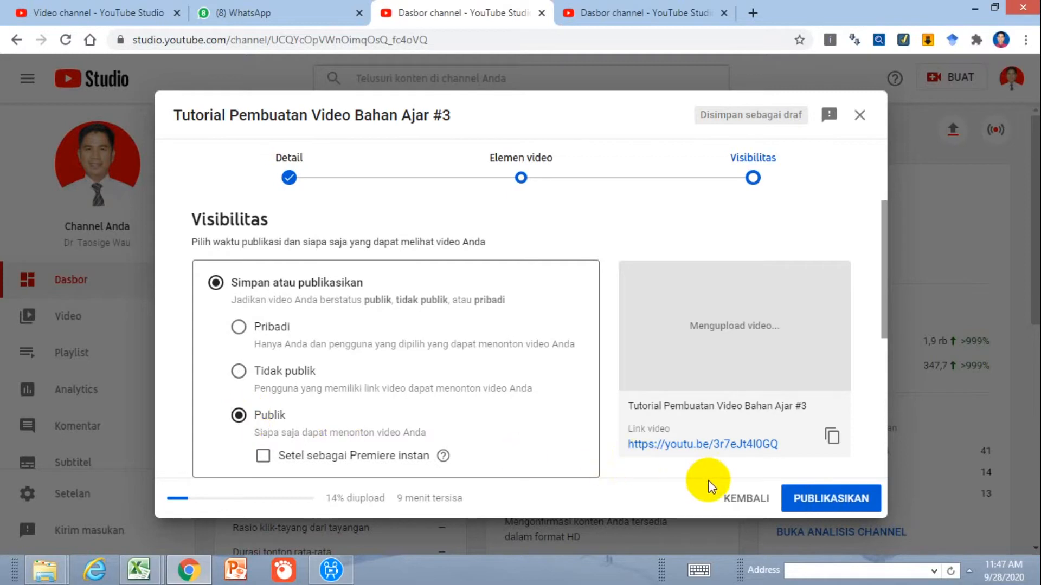
Publish the Tutorial Pembuatan Video Bahan Ajar #3 video
left_click(825, 494)
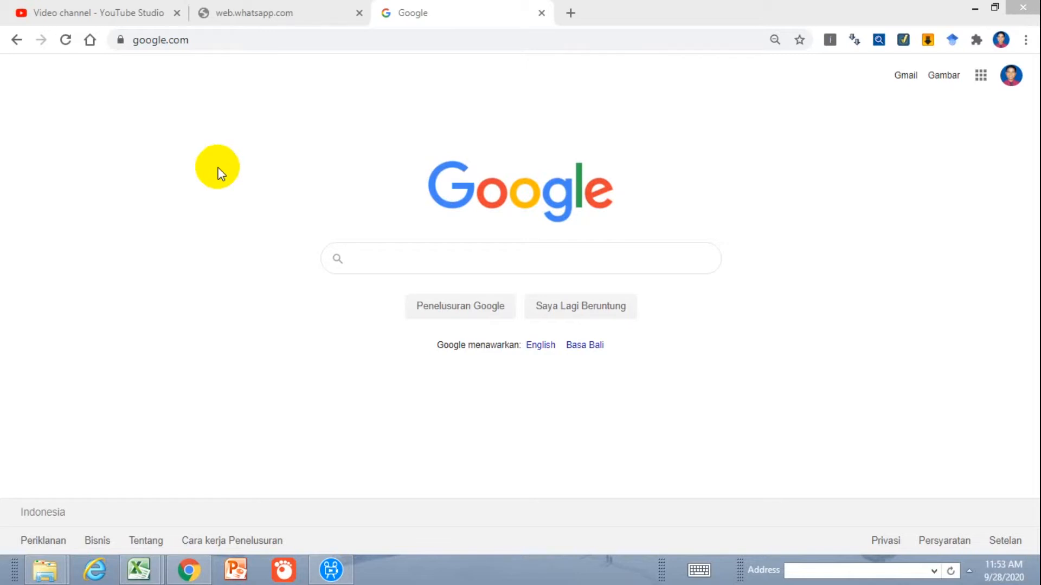
Open the testmoz.com website in a new browser tab
left_click(577, 13)
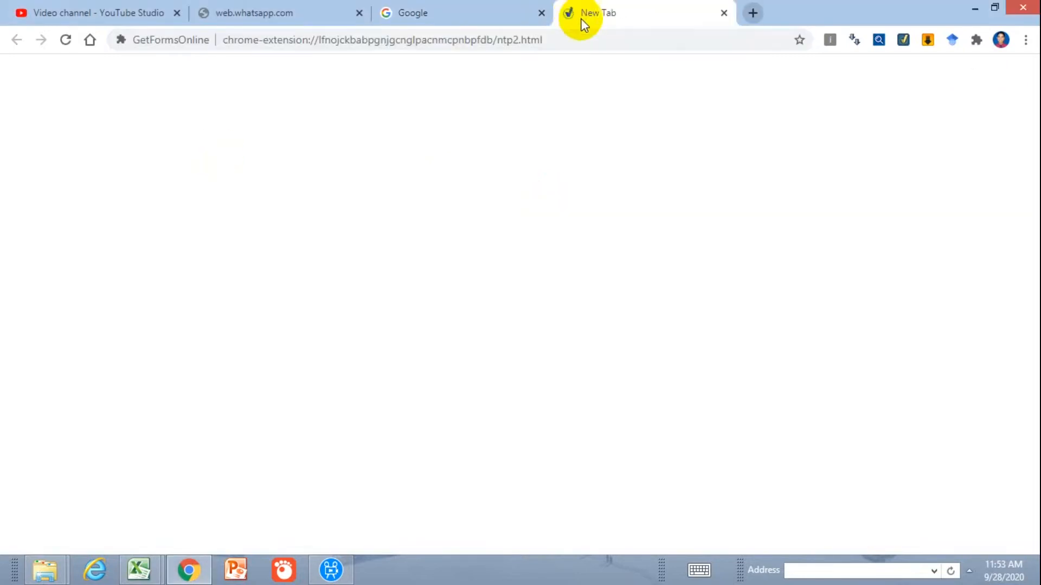
left_click(587, 41)
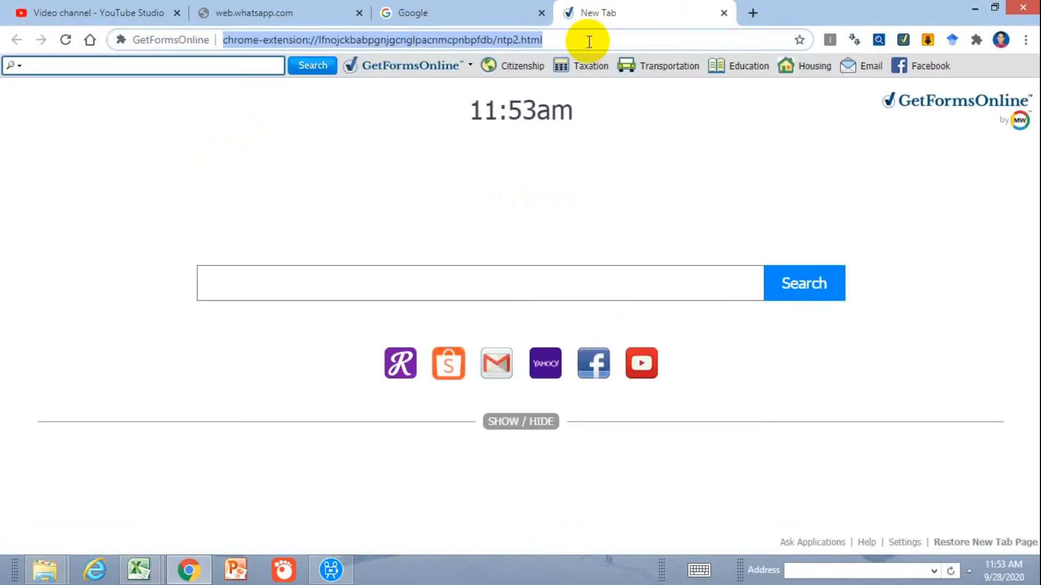
type("t")
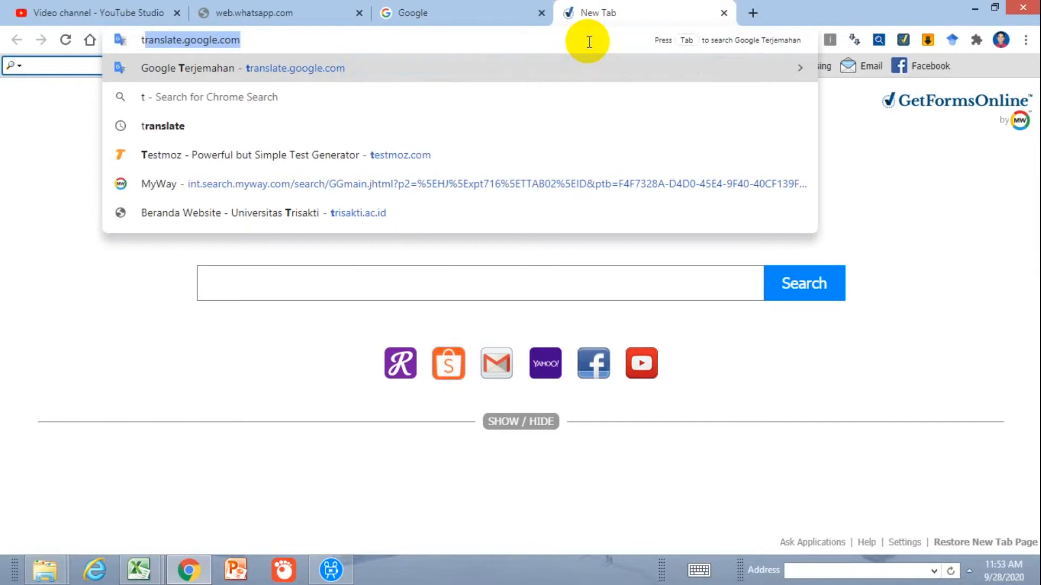
type("es")
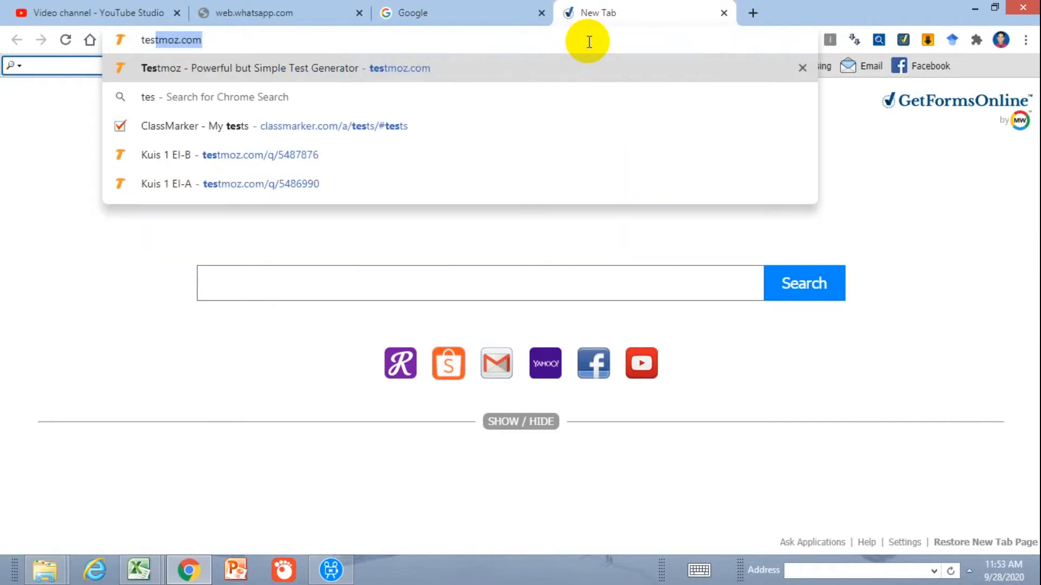
left_click(589, 42)
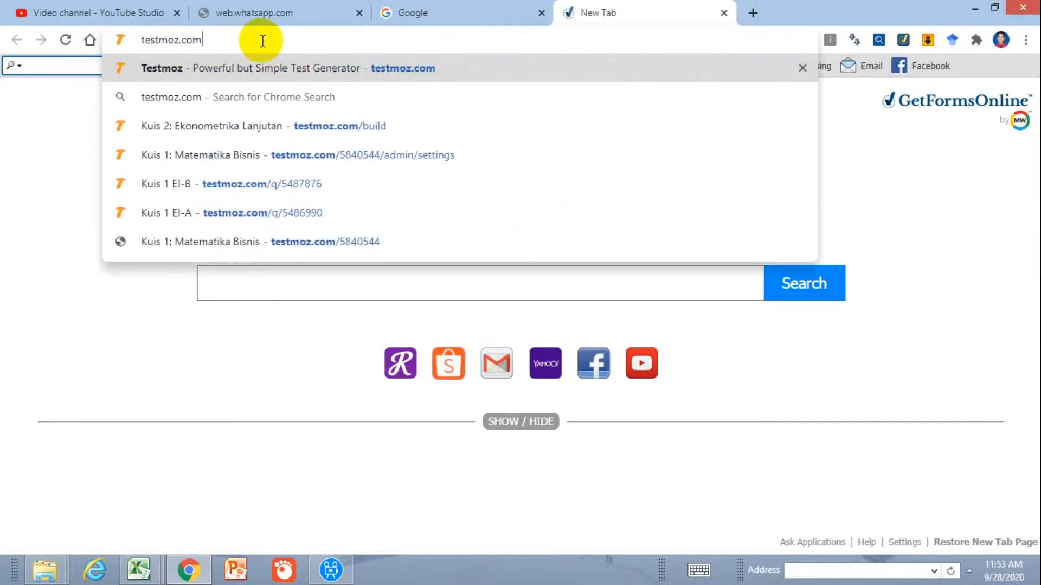
key("Return")
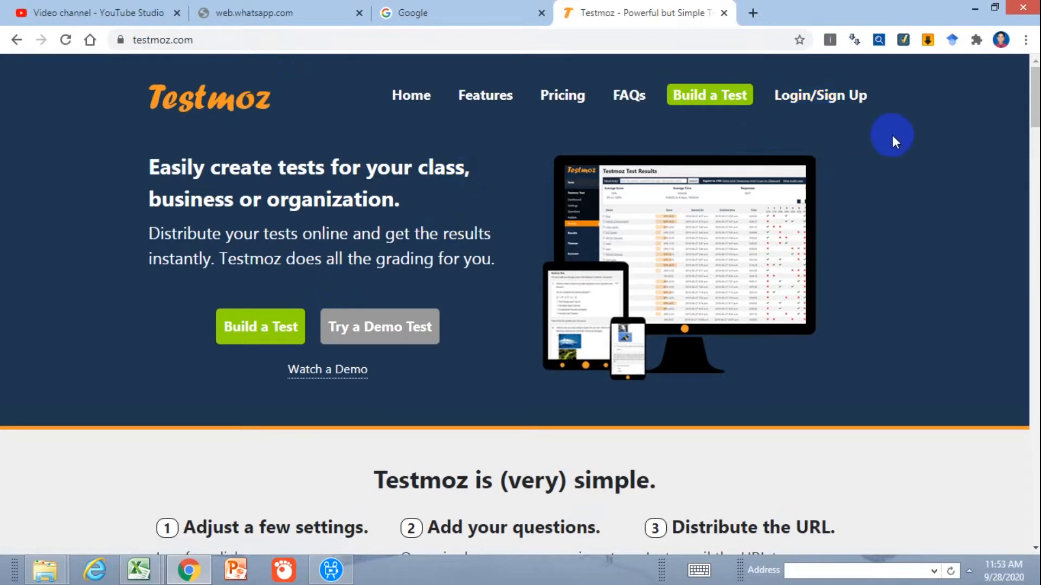
Start building a new test and name it "Kuis 2: Ekonometrika"
left_click(249, 325)
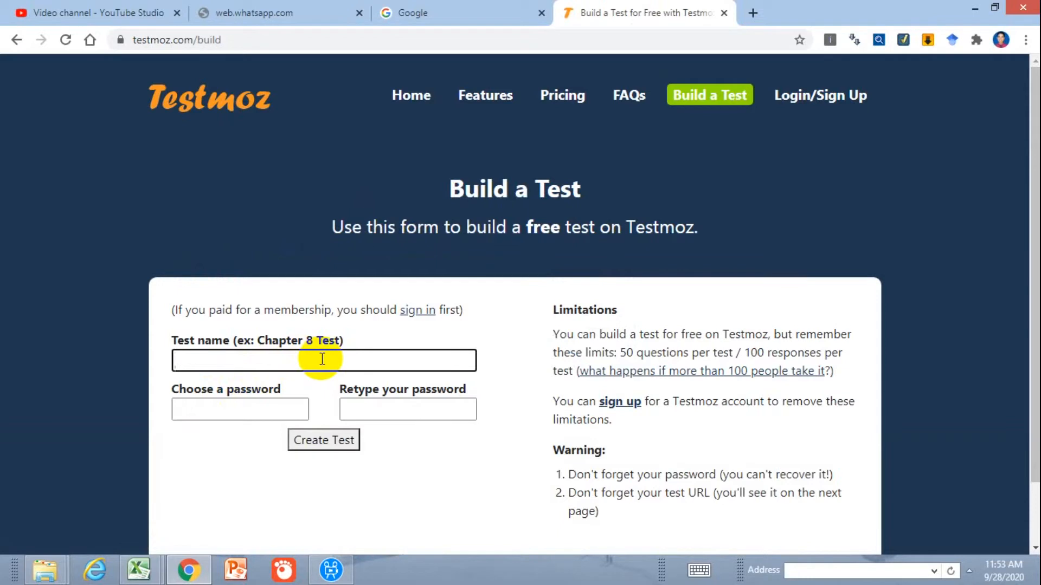
type("Kuis 2: Ekonometrika")
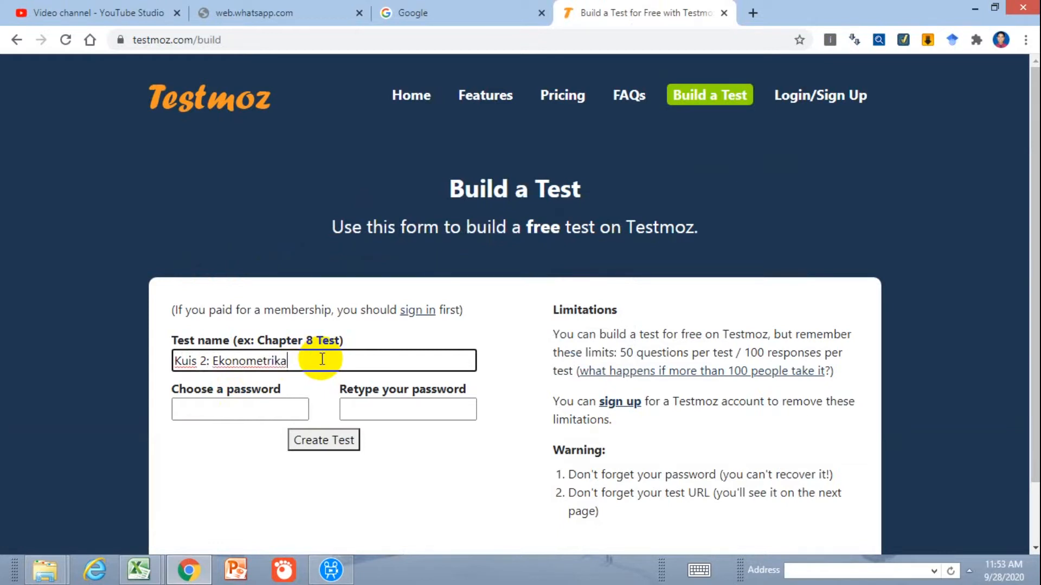
Enter and repeat the test's password, and create the test
left_click(278, 411)
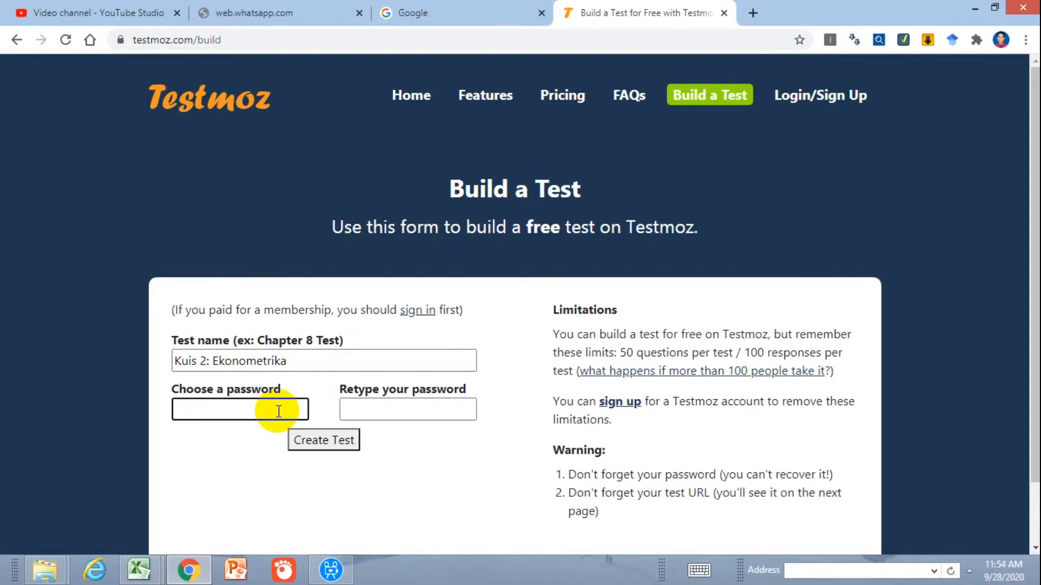
type("123456")
left_click(425, 410)
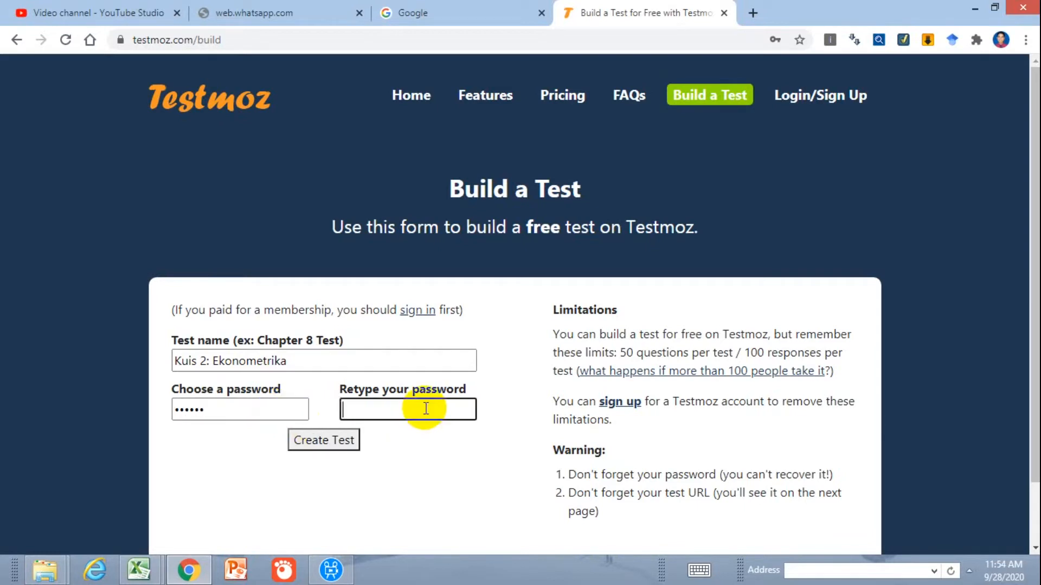
type("123456")
left_click(326, 442)
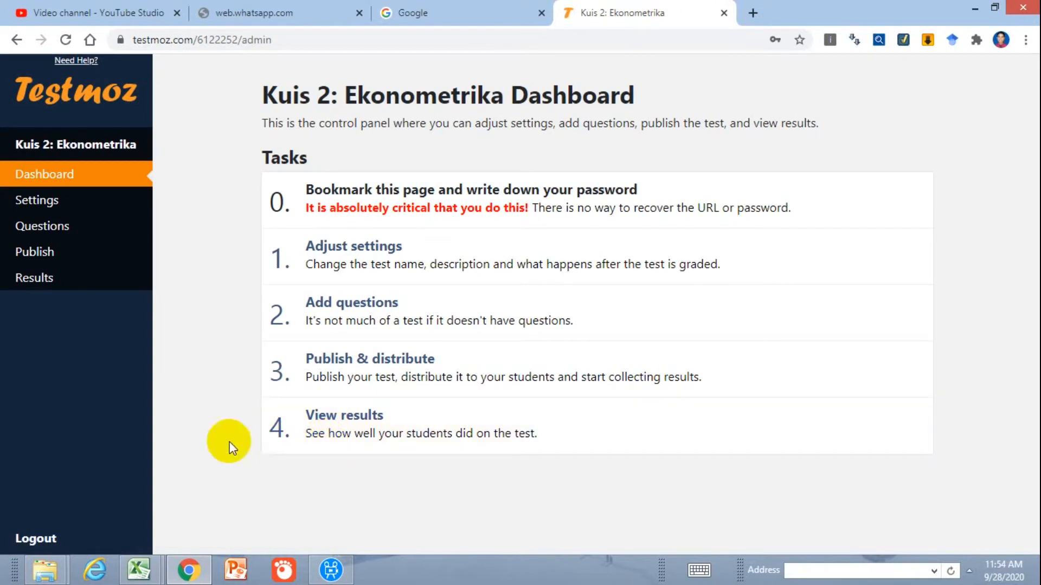
Open the test's settings and enter the introduction "Pilih salah satu jawaban yg menurut anda benar"
left_click(53, 184)
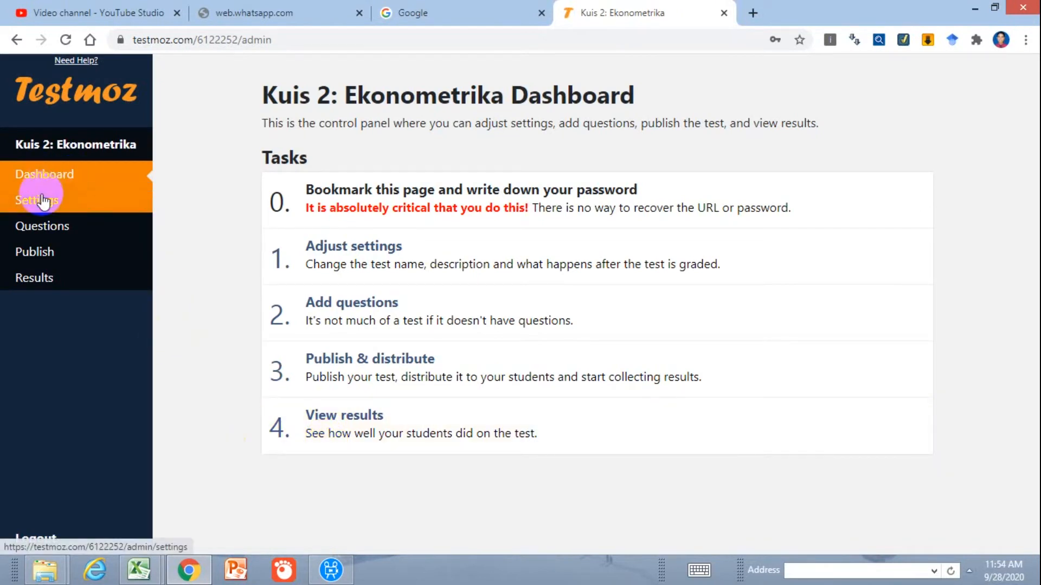
left_click(44, 201)
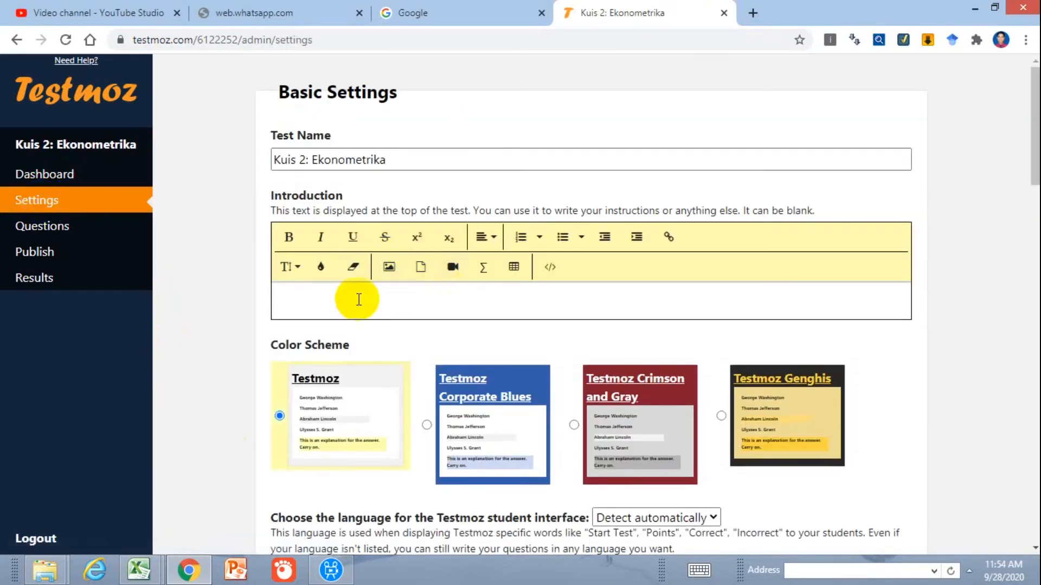
left_click(353, 299)
scroll(350, 297, "down", 3)
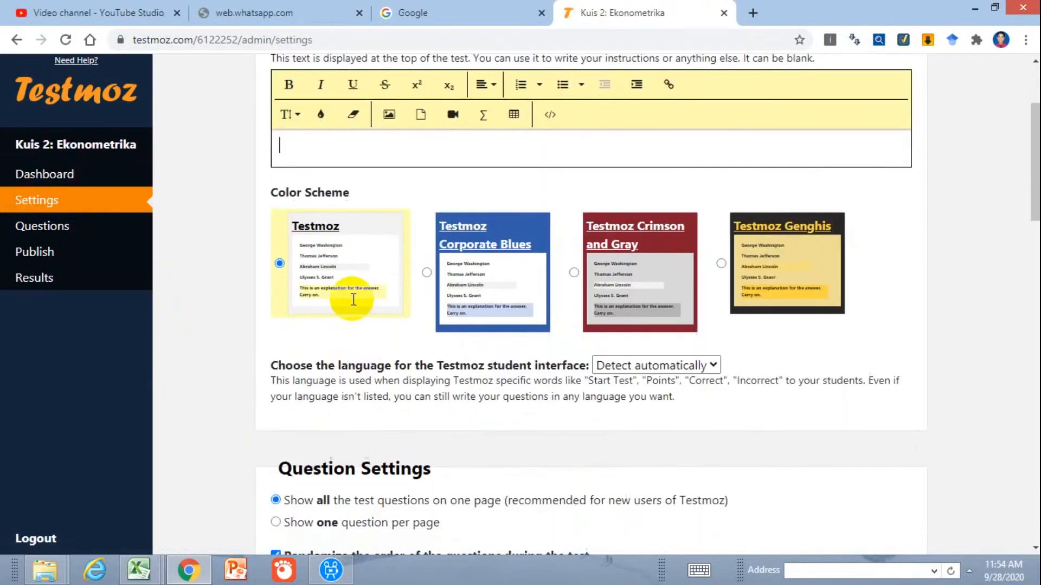
scroll(309, 299, "up", 3)
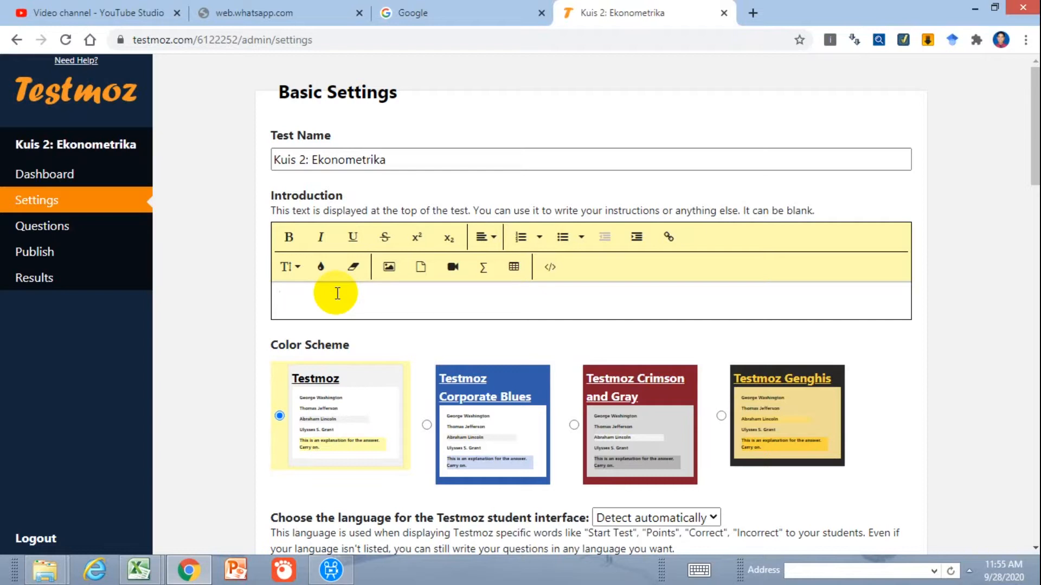
type("Pilih salah satu jawaban yg menurut anda benar")
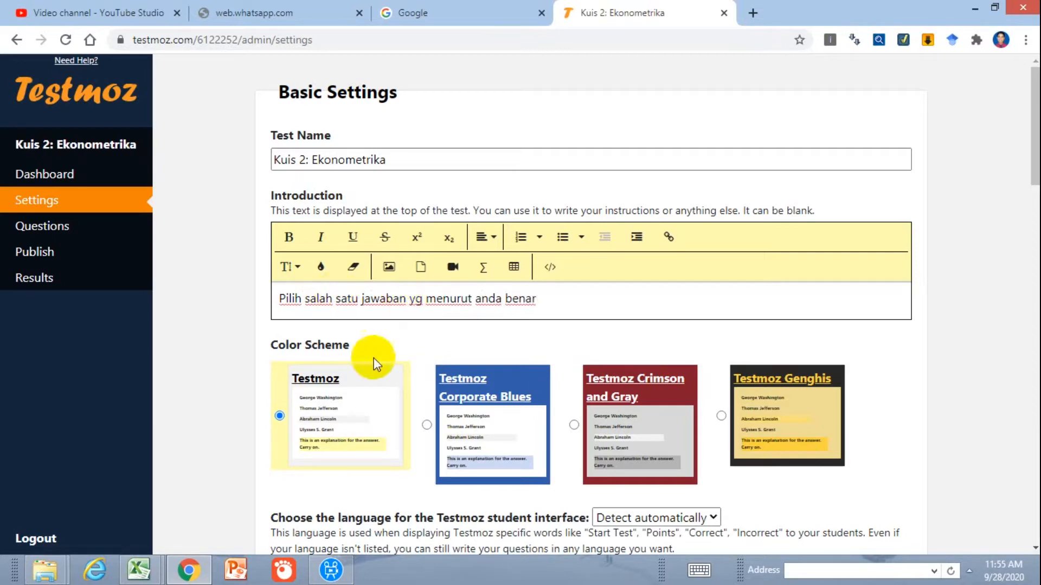
Set the test's color scheme to Testmoz Corporate Blues
scroll(402, 329, "down", 3)
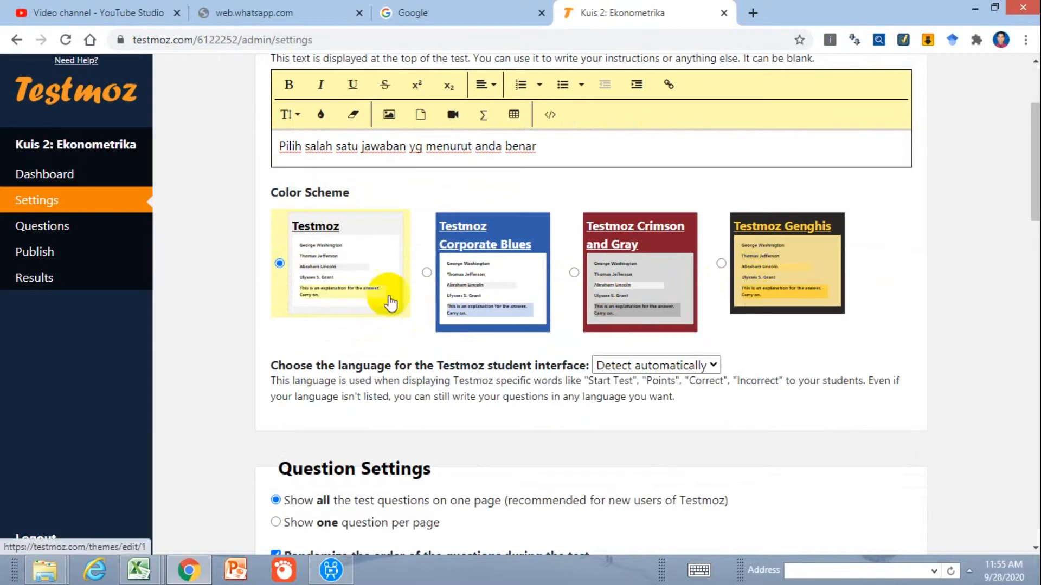
left_click(427, 274)
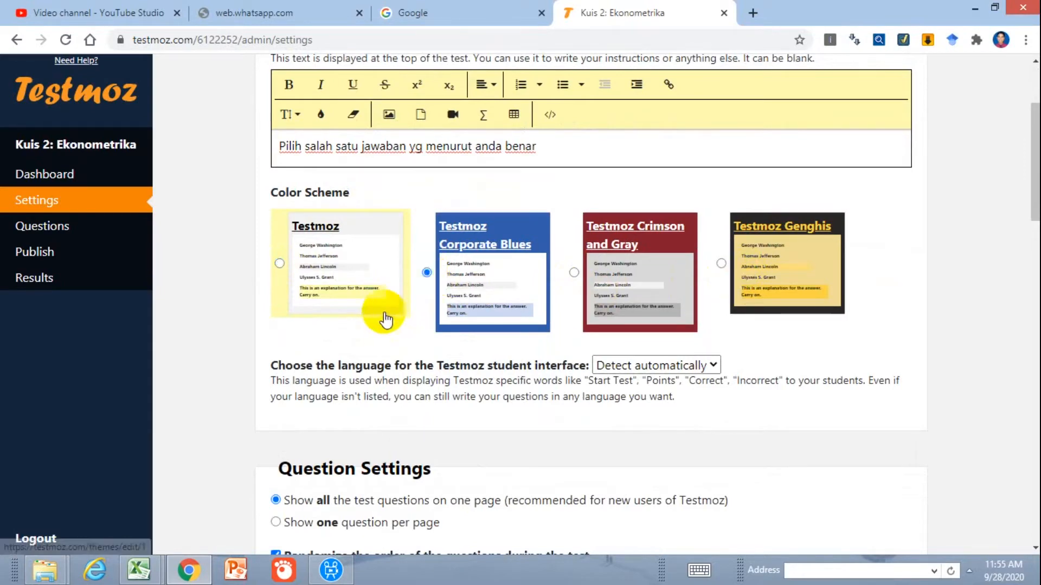
double_click(370, 360)
Show one question per page and display only the correct answer after each question is answered
scroll(369, 360, "down", 3)
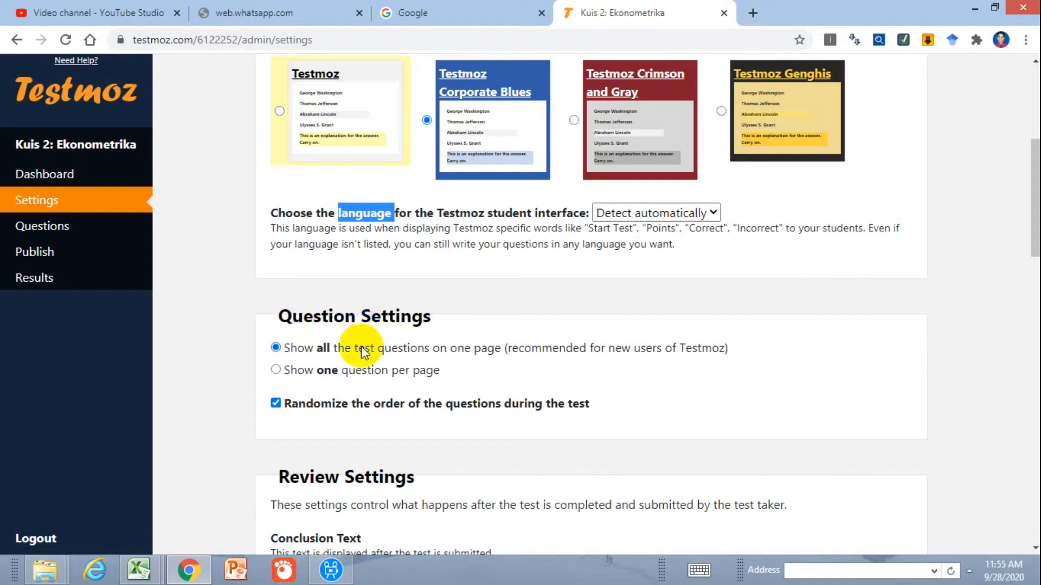
left_click(276, 371)
scroll(423, 390, "down", 3)
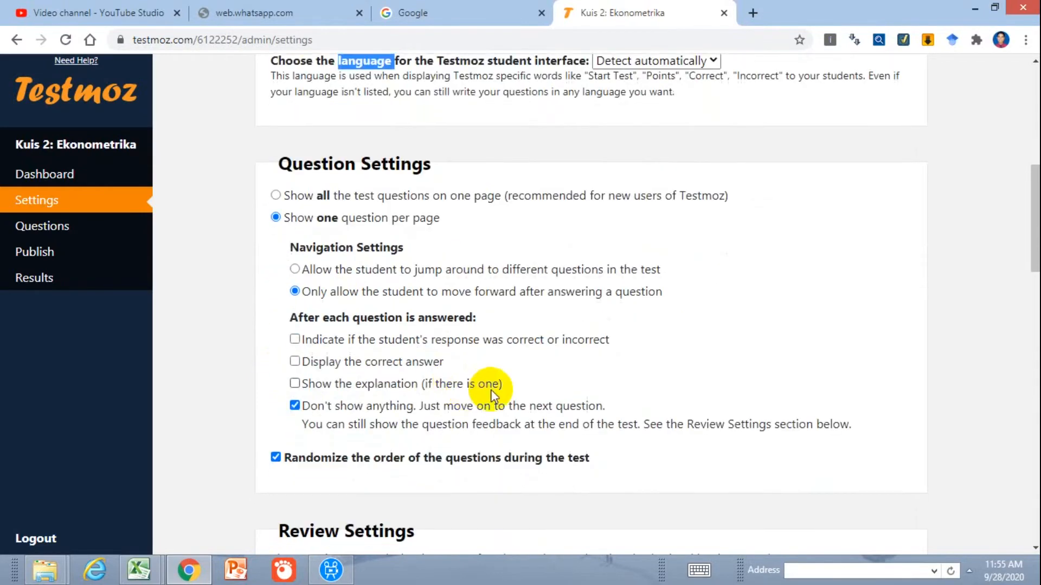
scroll(738, 390, "down", 2)
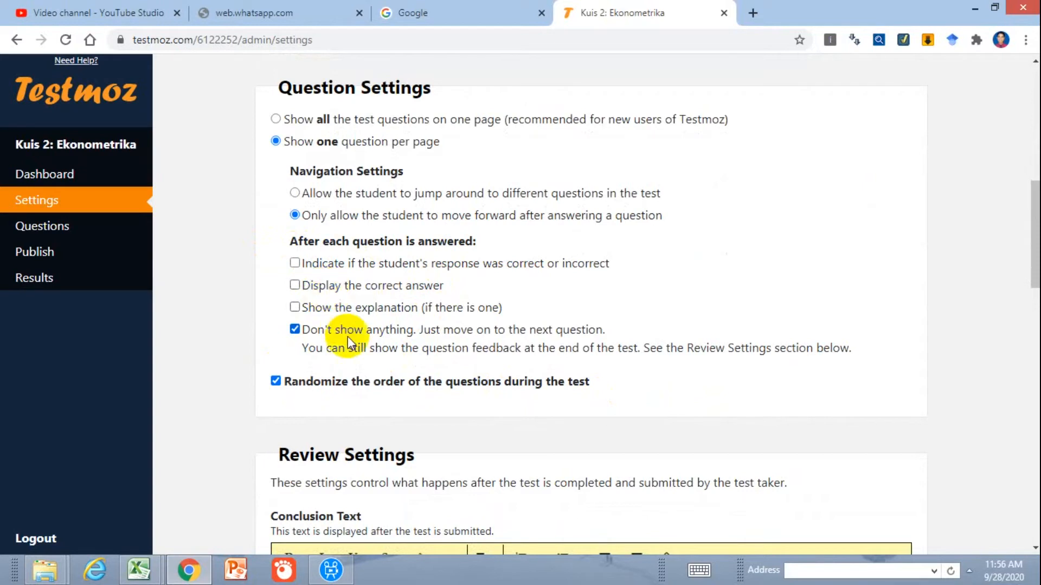
left_click(294, 285)
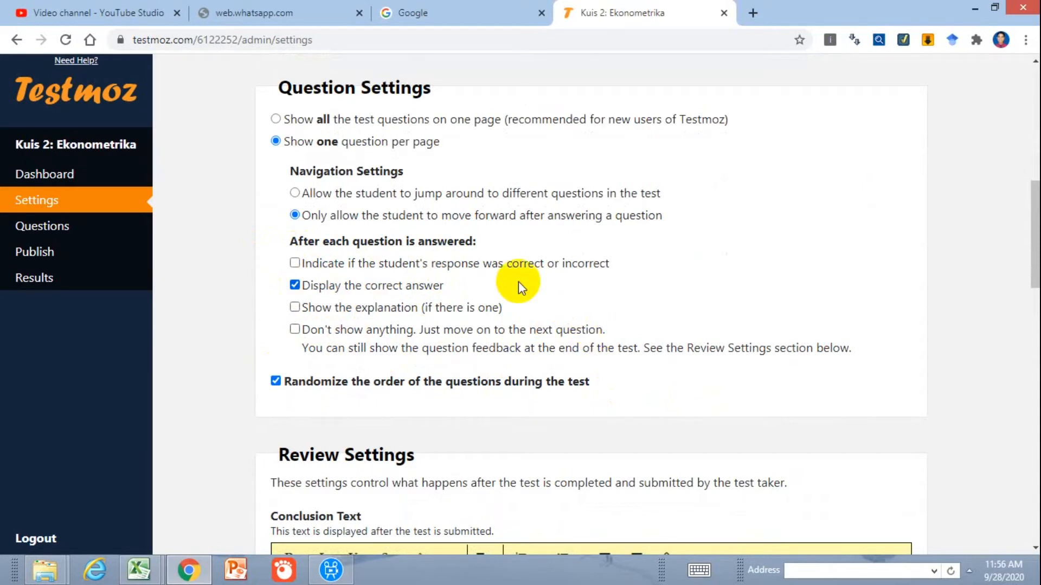
left_click(295, 308)
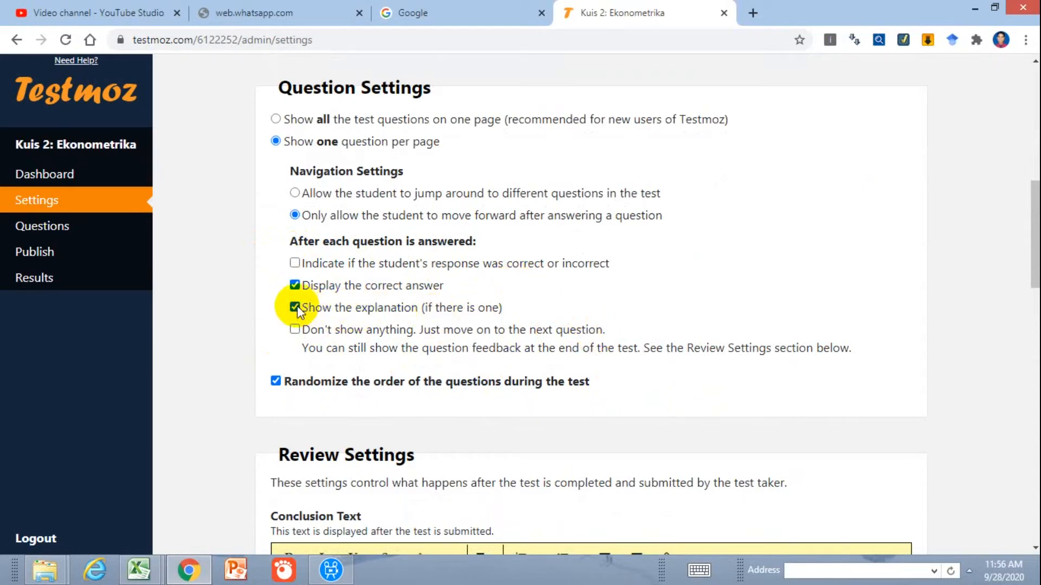
left_click(296, 309)
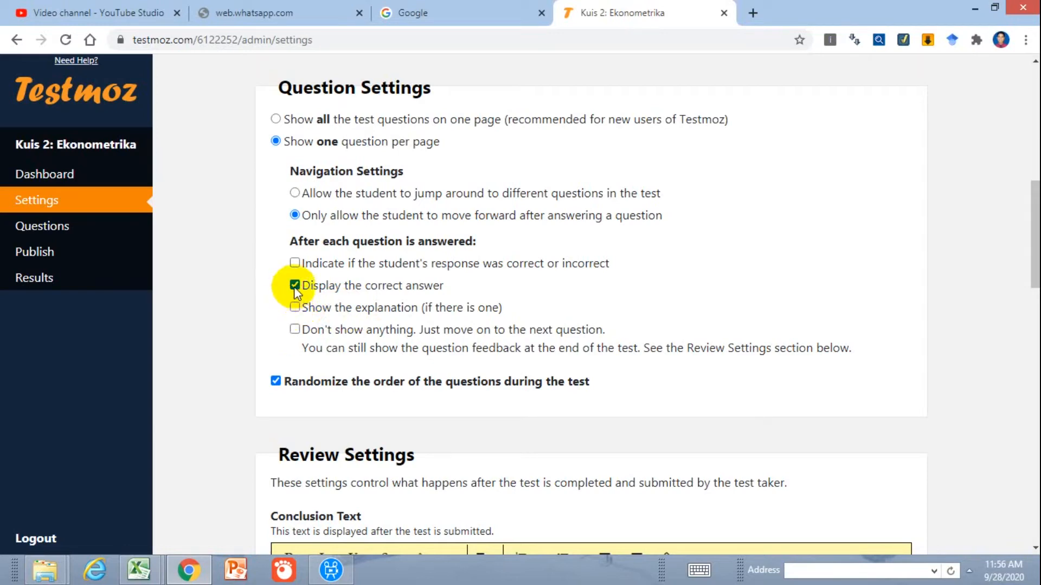
Enter "Screenshot Nilai yang anda peroleh.." as the conclusion text in the review settings
scroll(659, 399, "down", 2)
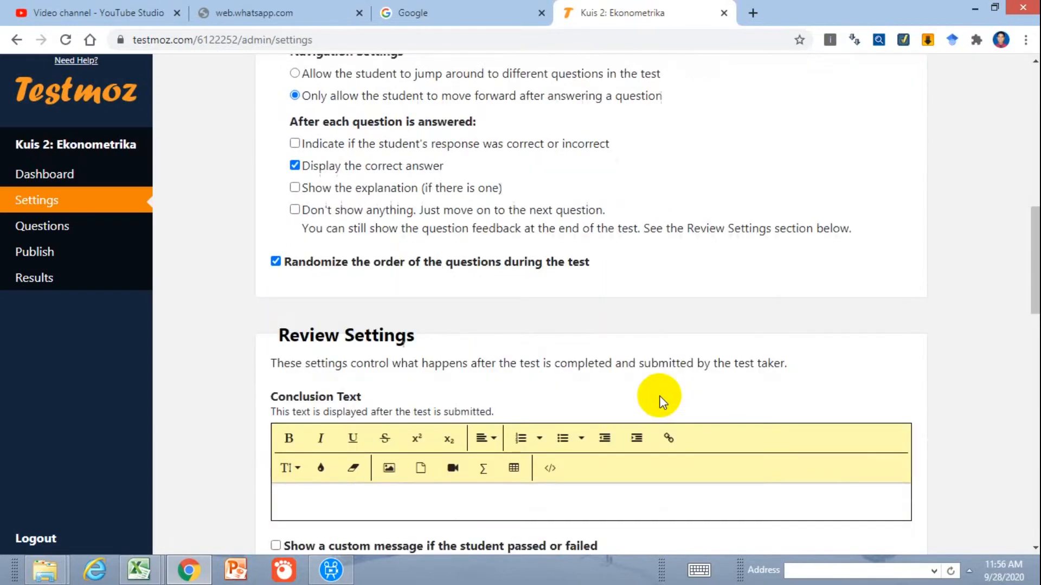
scroll(659, 400, "down", 2)
left_click(476, 397)
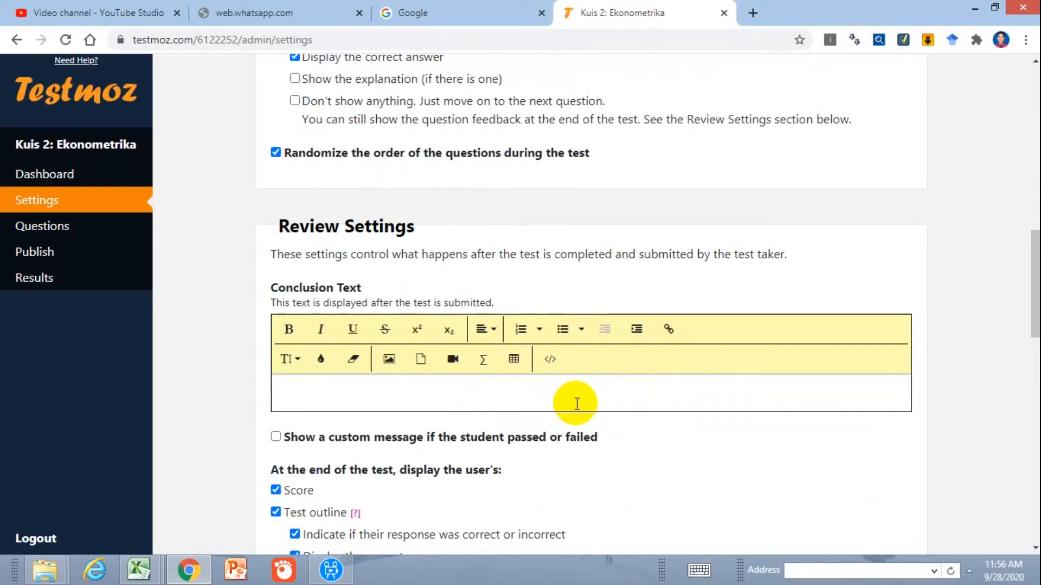
type("Screenshho")
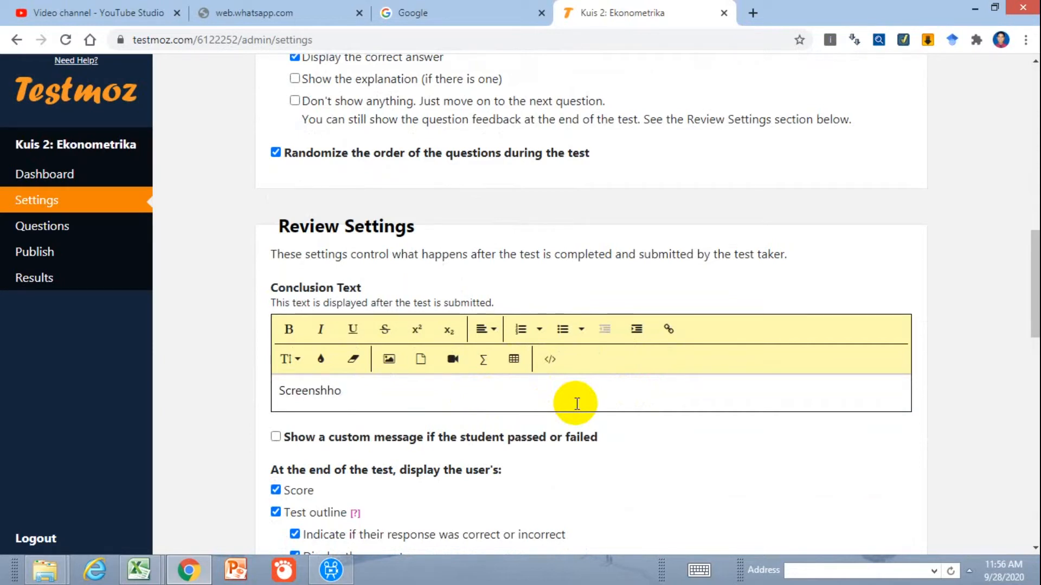
key("BackSpace")
key("BackSpace")
type("ot Nilai yang anda peroleh..")
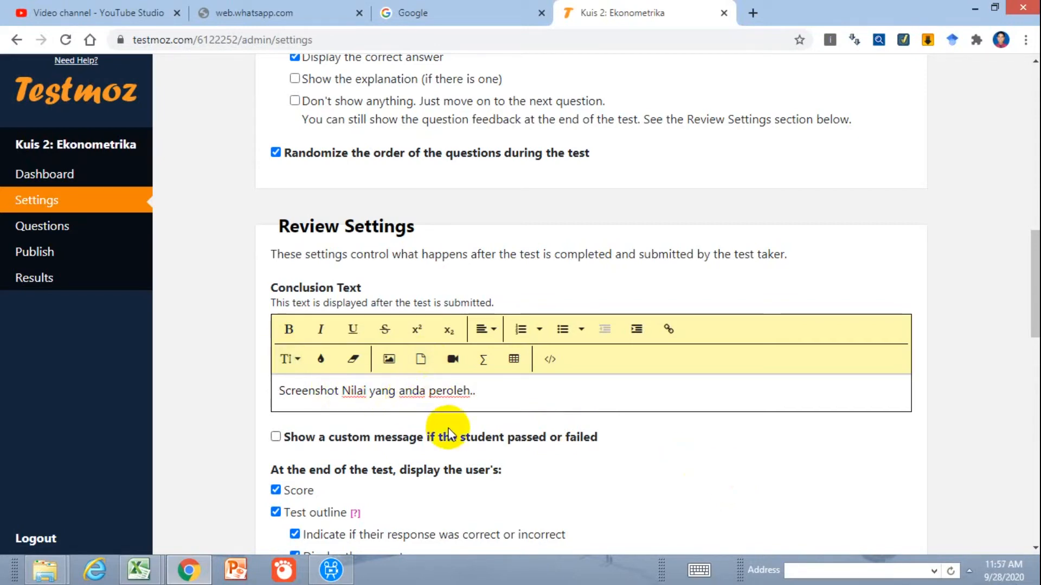
Exclude the test outline from the end-of-test display, leaving only the score enabled
scroll(448, 433, "down", 3)
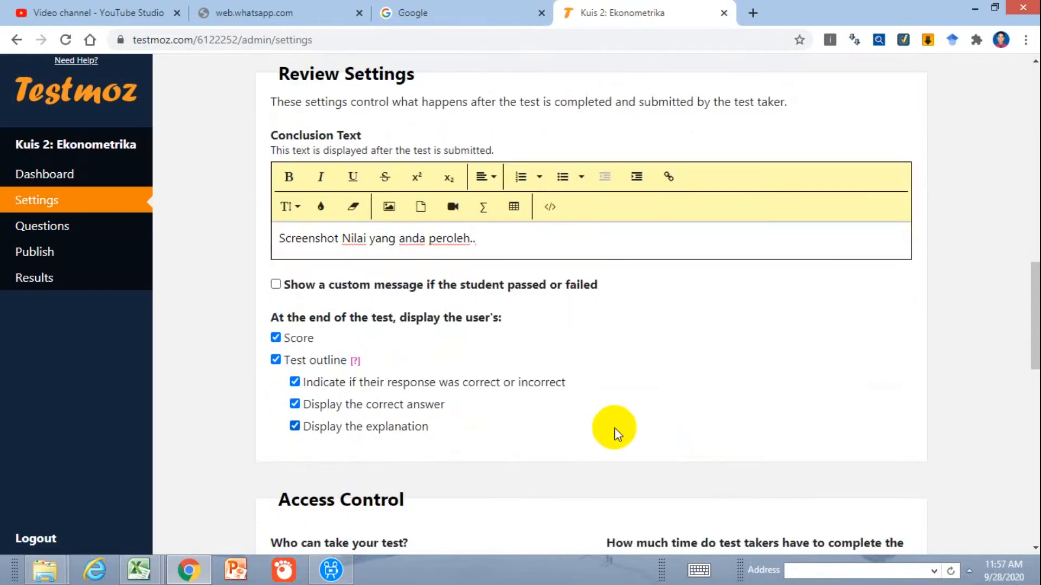
left_click(275, 339)
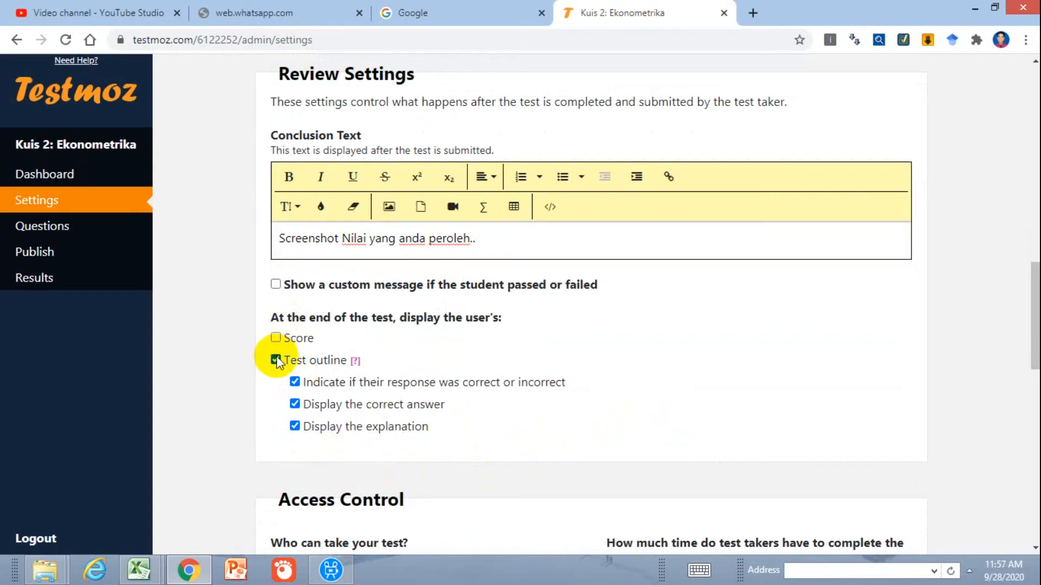
left_click(276, 360)
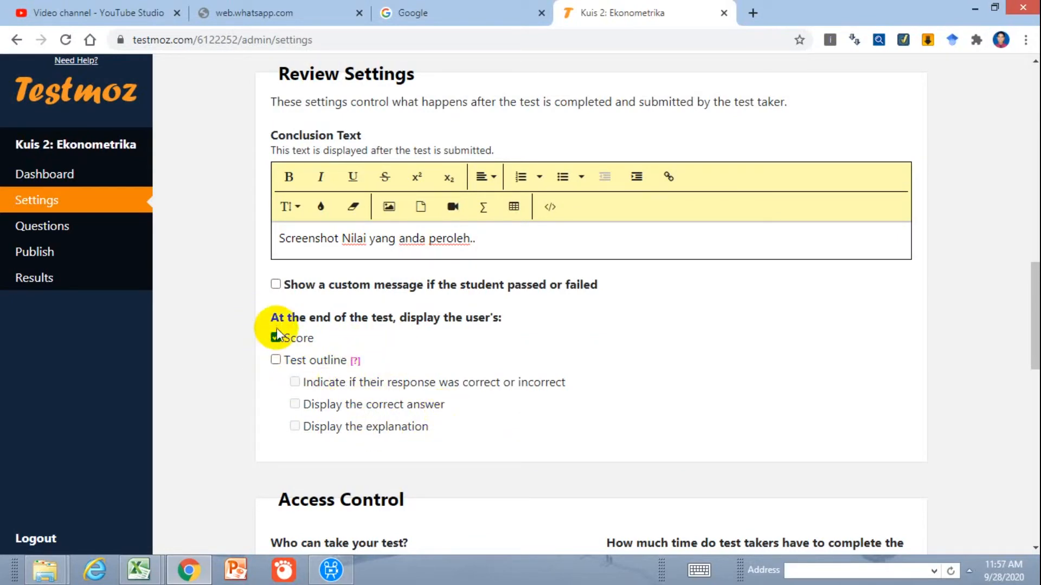
Restrict the test to anyone who enters a chosen passcode, and switch to the Book1 workbook in Excel
scroll(262, 364, "down", 5)
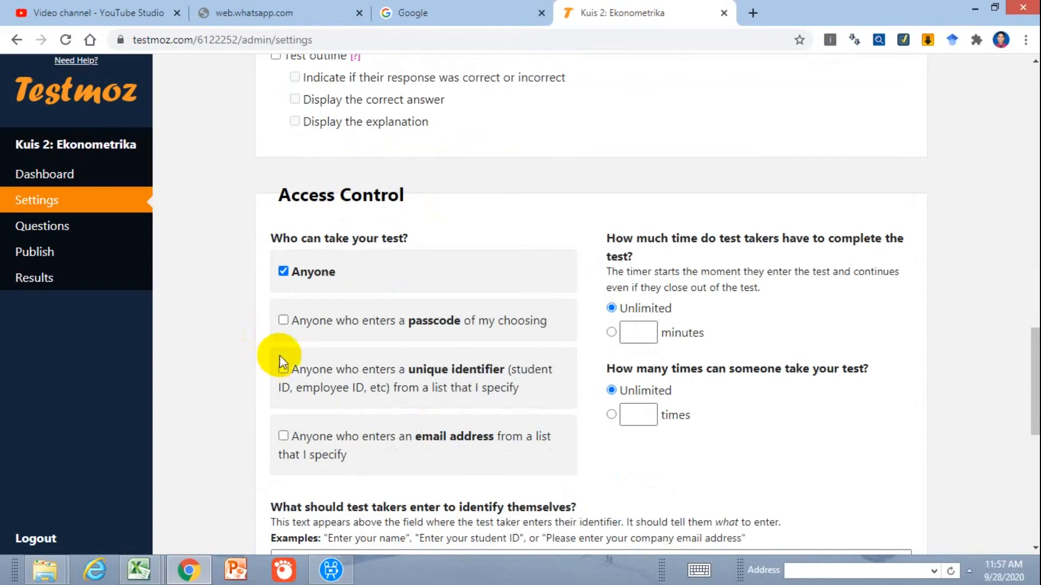
left_click(283, 321)
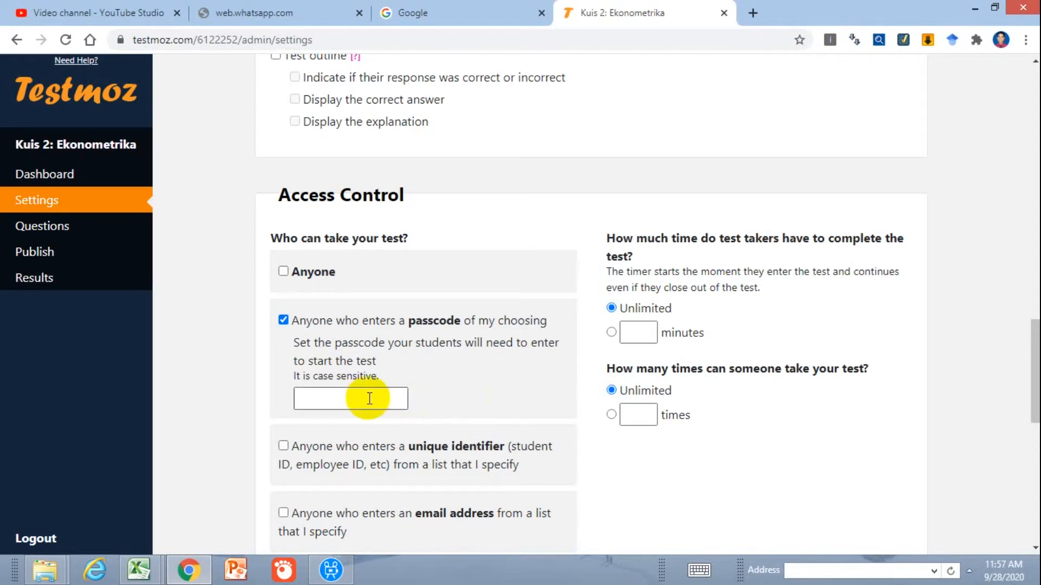
mouse_move(163, 576)
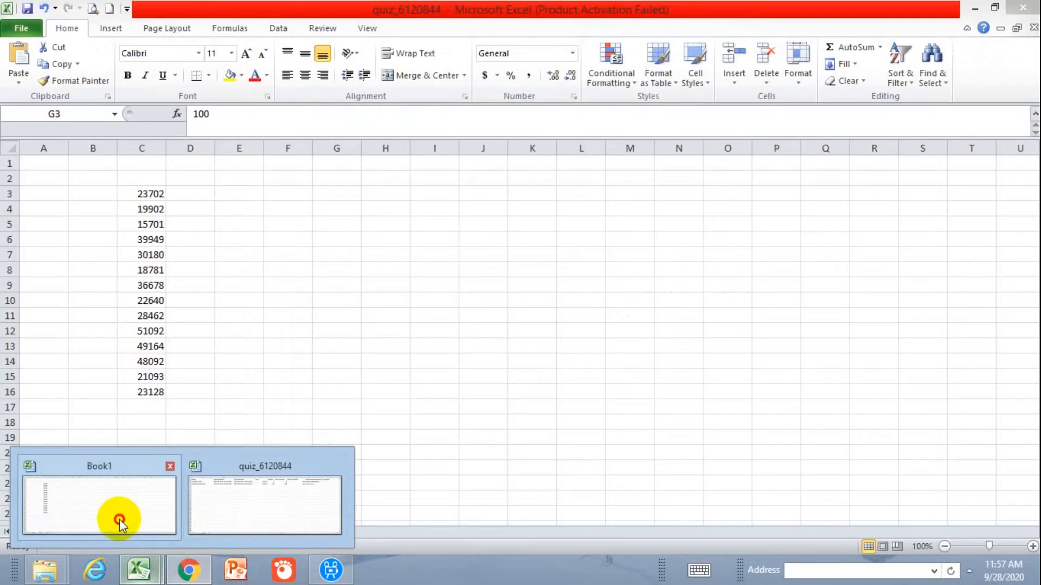
left_click(121, 515)
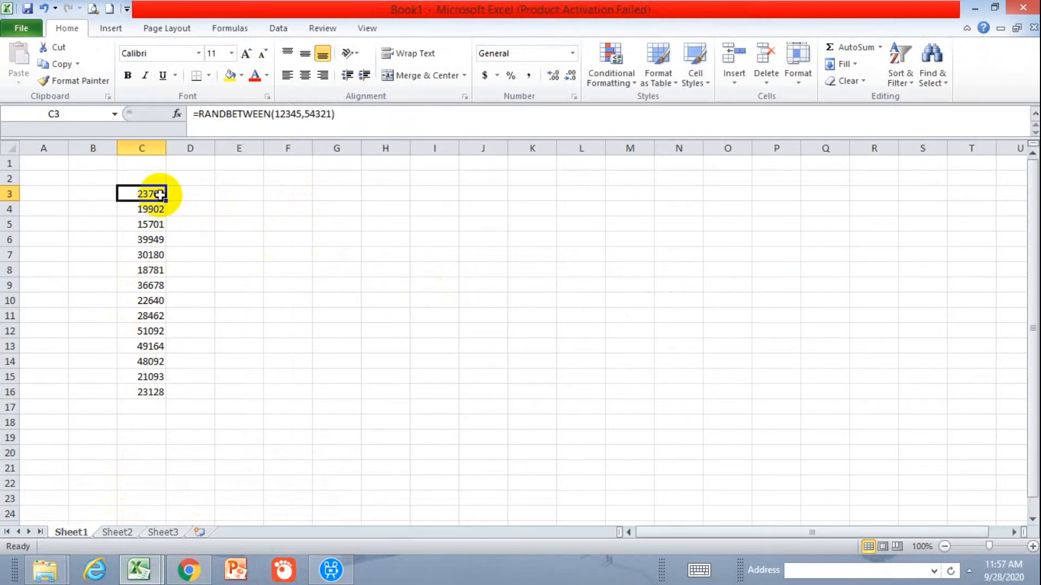
Label cells B3 through B16 as Kuis 1 to Kuis 14 by entering the first two labels and filling the series down
left_click(89, 200)
type("Kuis 1")
key("Return")
type("Kuis 2")
key("Return")
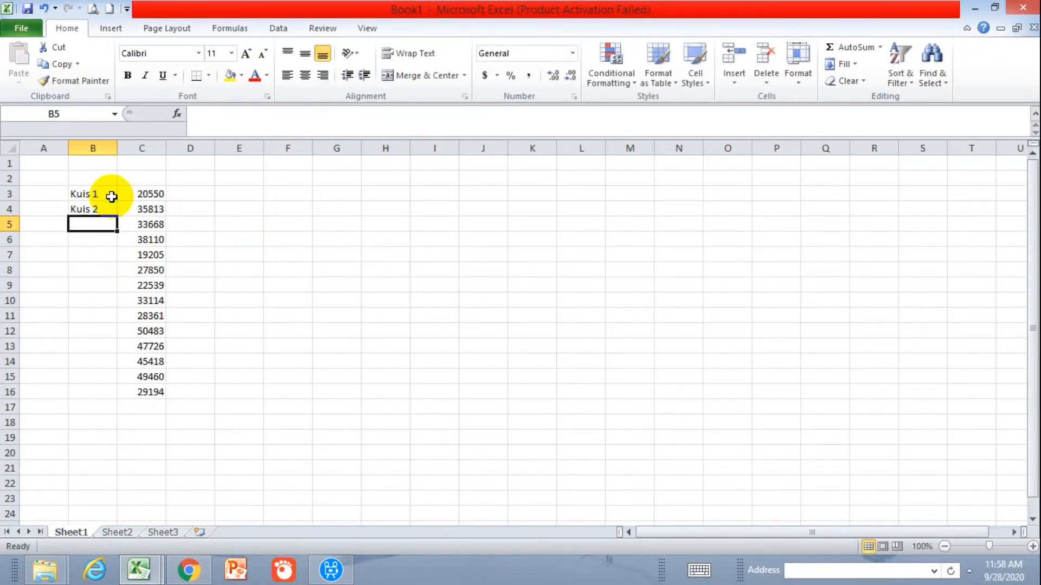
left_click_drag(105, 195, 110, 397)
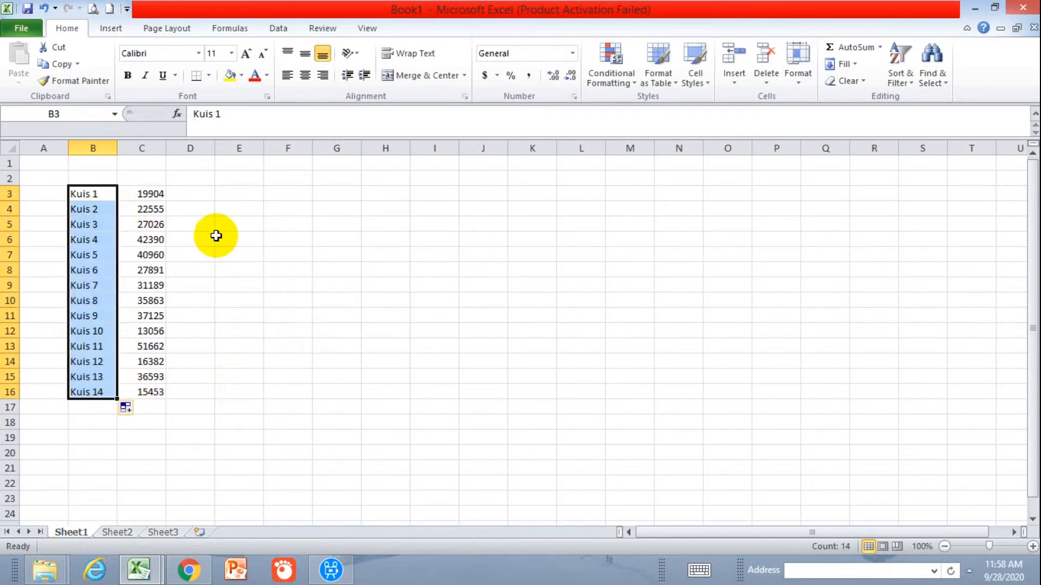
left_click(216, 236)
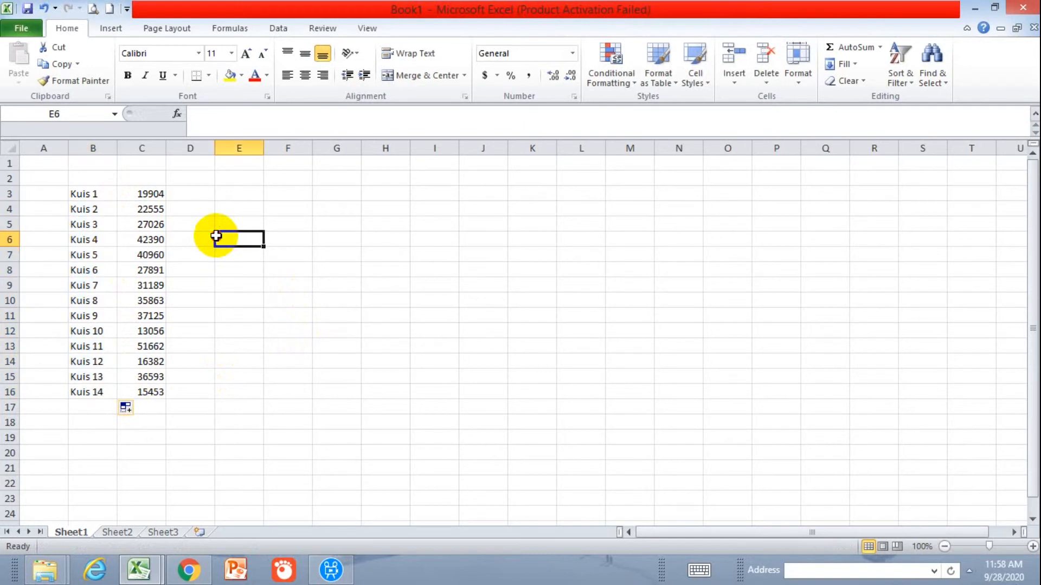
Enter the formula =RANDBETWEEN(12345,54321) in cell C3 beside the Kuis 1 label
left_click(141, 192)
type("=")
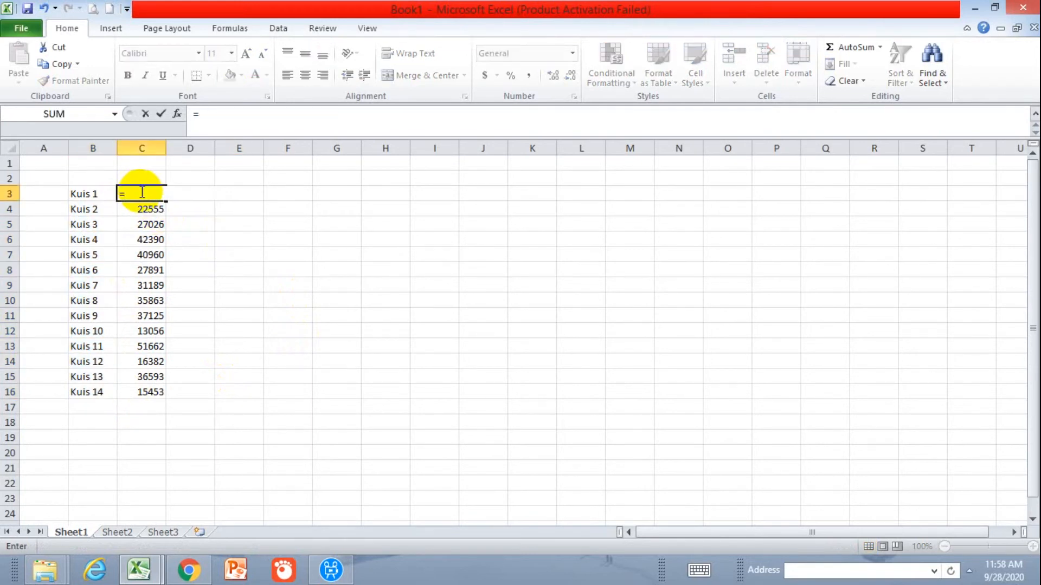
type("ran")
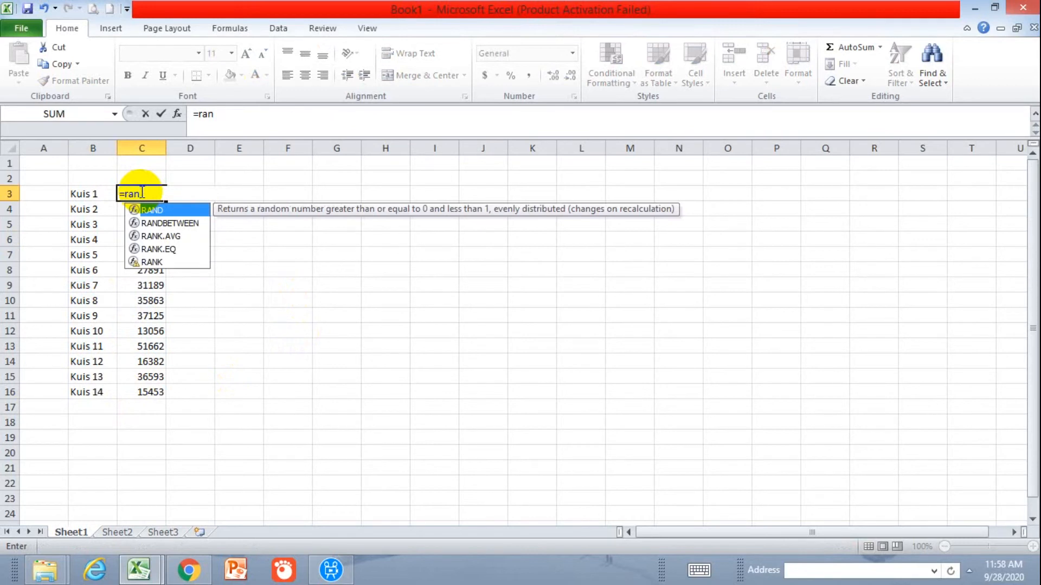
left_click(161, 223)
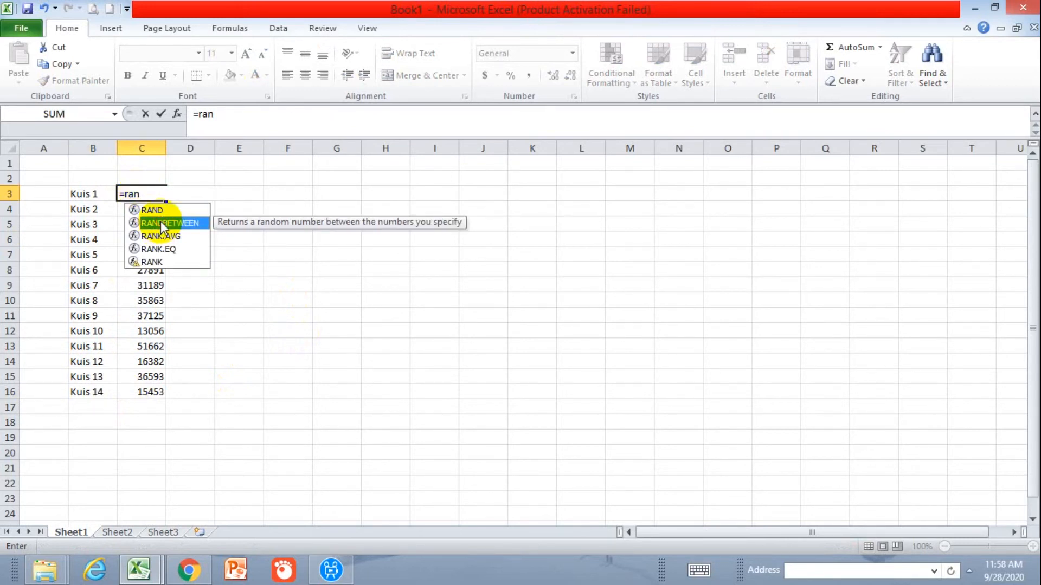
double_click(200, 227)
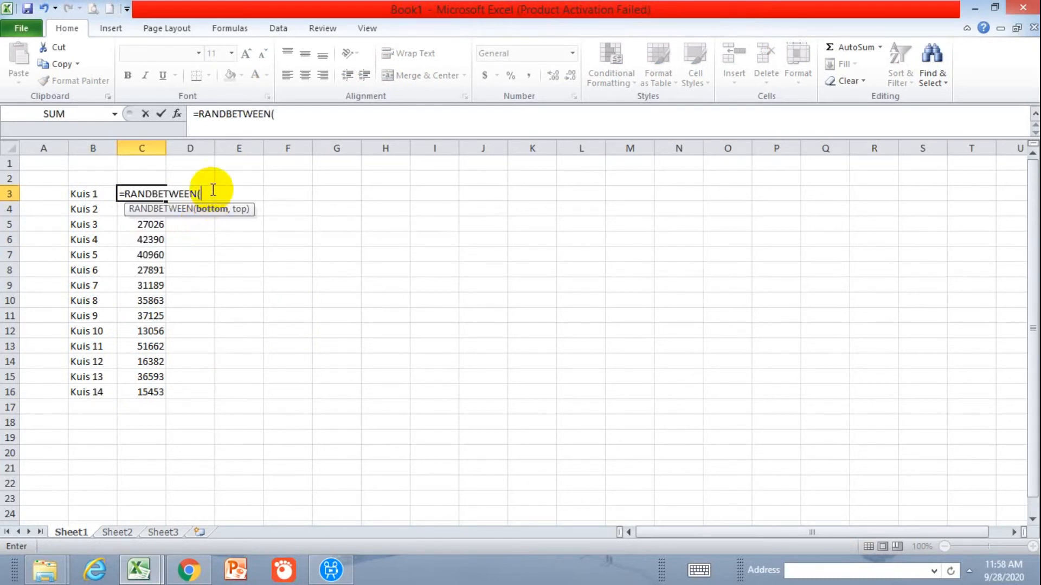
type("12")
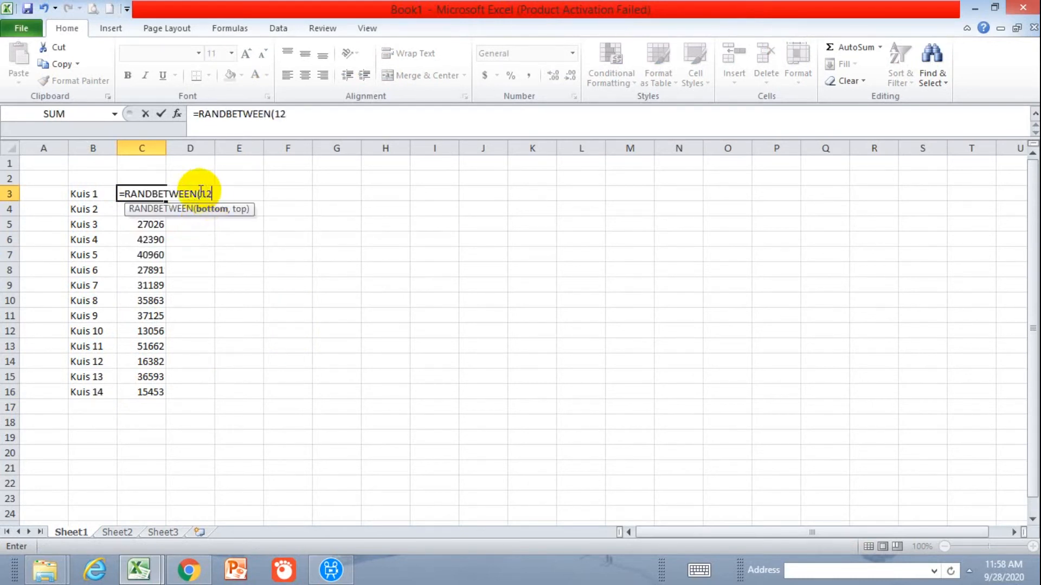
type("345,")
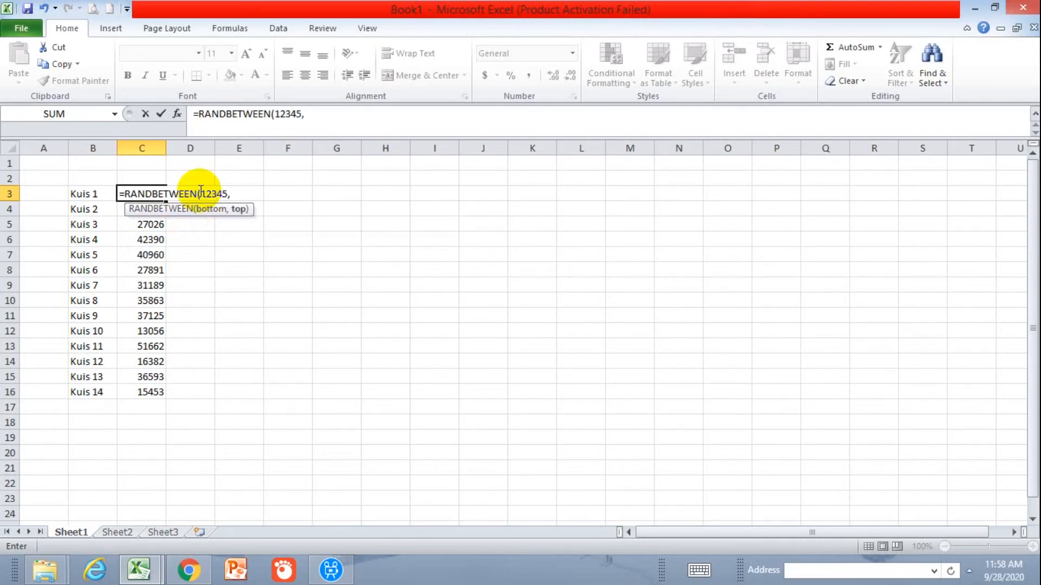
type("54321)")
key("Return")
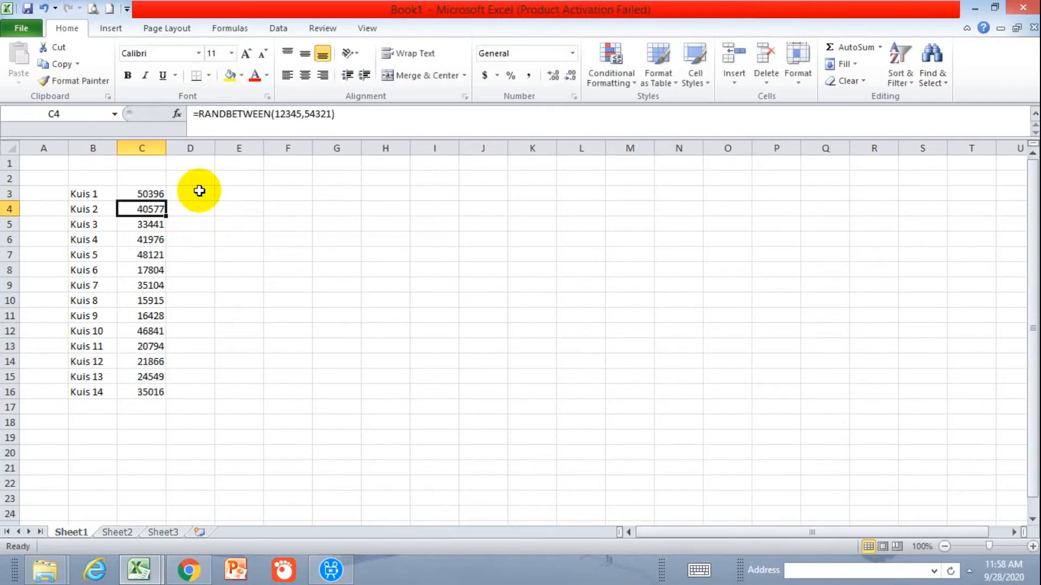
Fill the random-number formula from C3 down to C16 so that every quiz has a code
left_click(157, 195)
left_click_drag(166, 201, 154, 394)
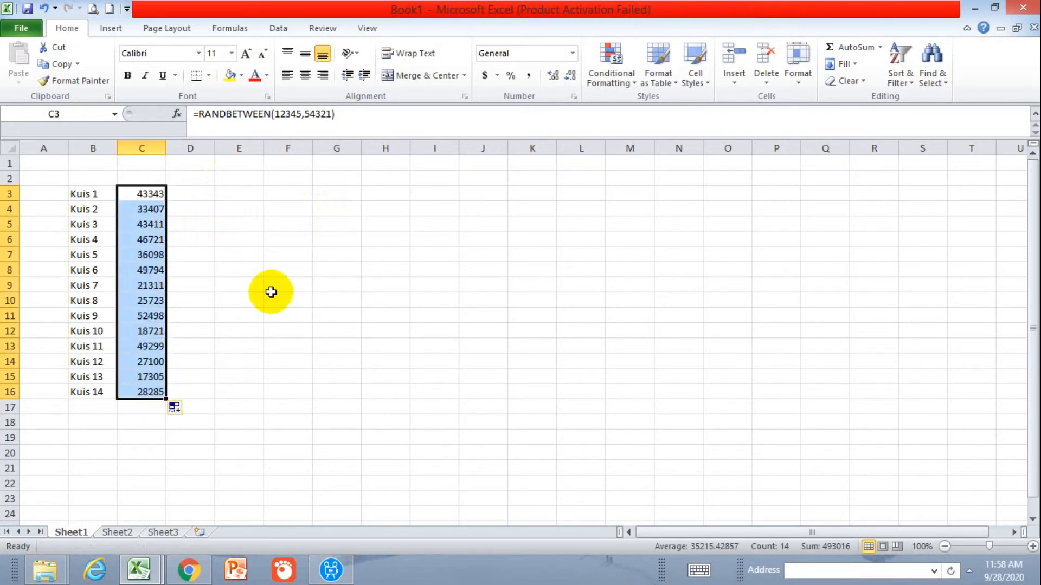
left_click(156, 197)
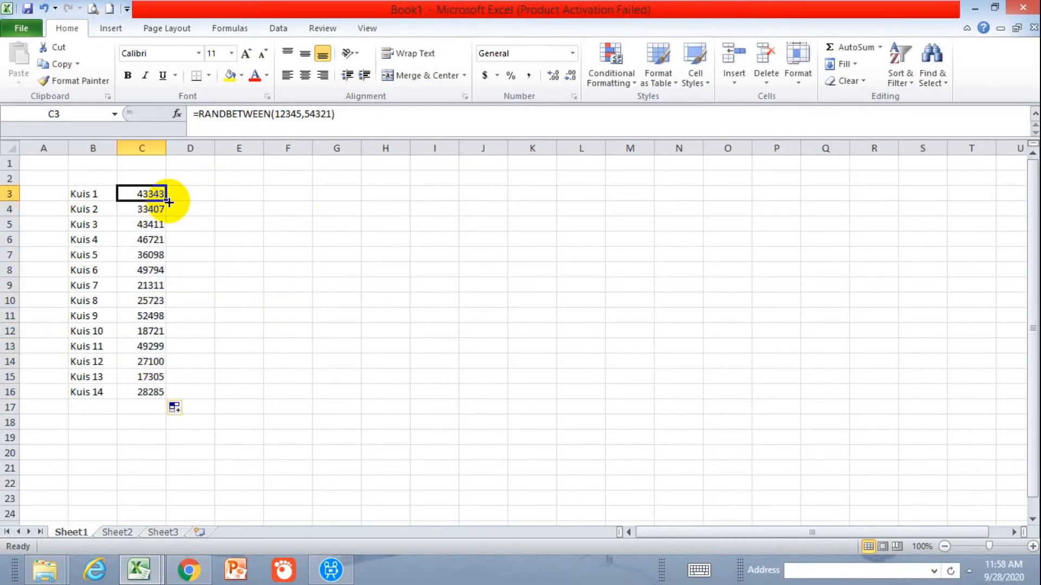
left_click_drag(166, 201, 155, 395)
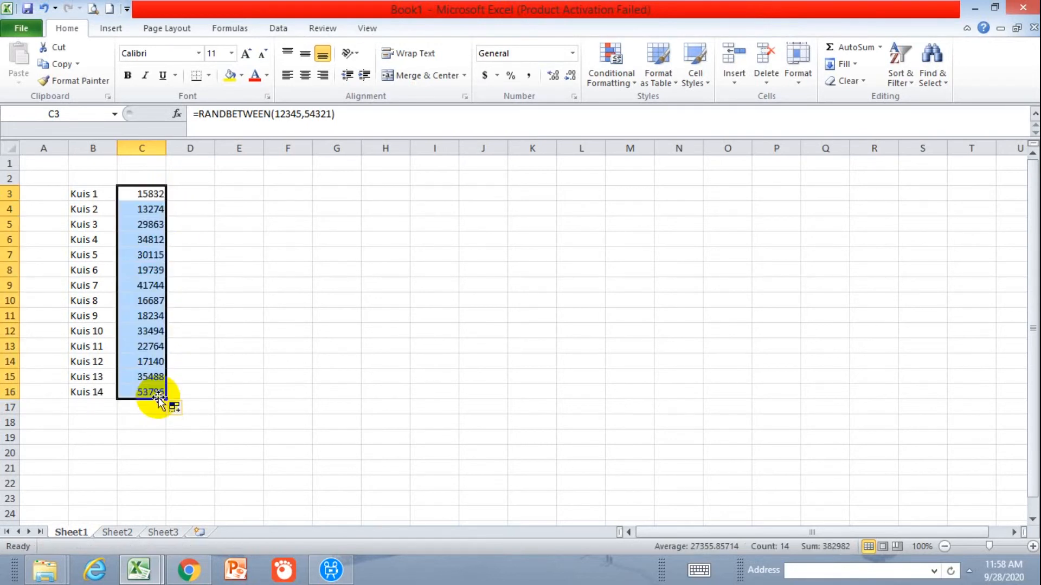
Return to Testmoz in Chrome and enter the code generated for Kuis 1 as the test's passcode
left_click(148, 195)
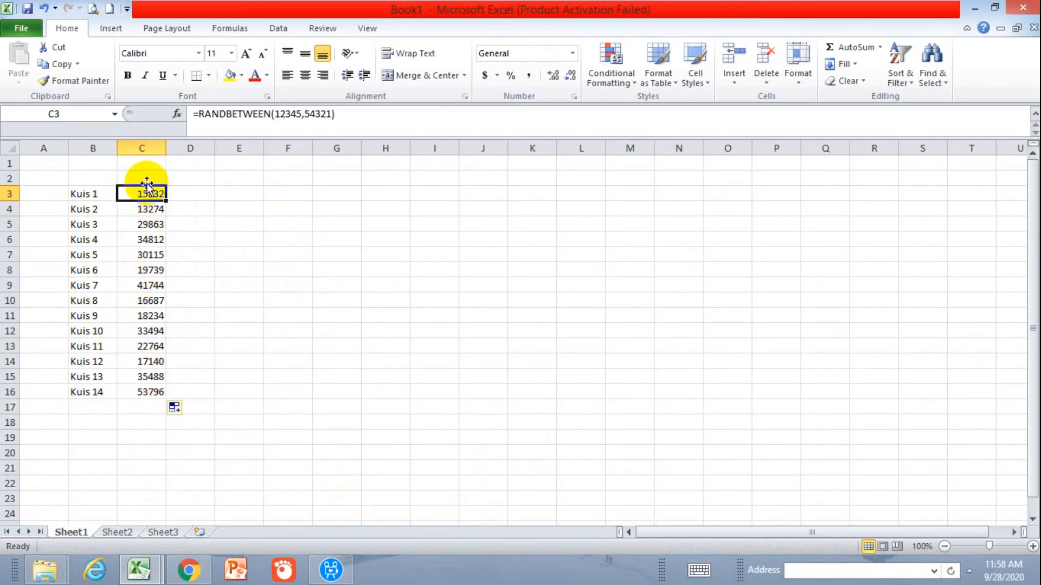
left_click(190, 569)
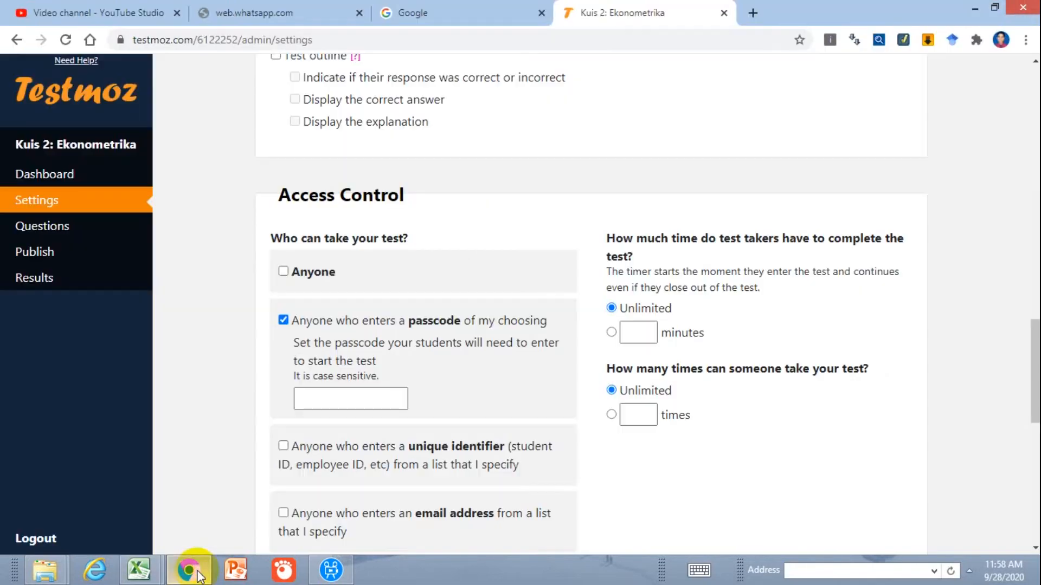
left_click(333, 396)
type("11")
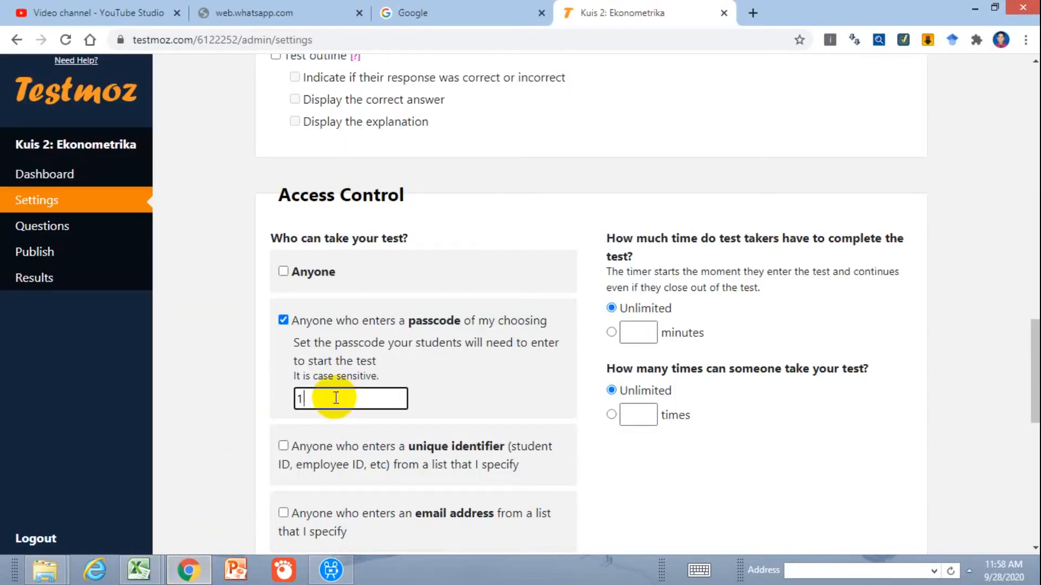
left_click(188, 570)
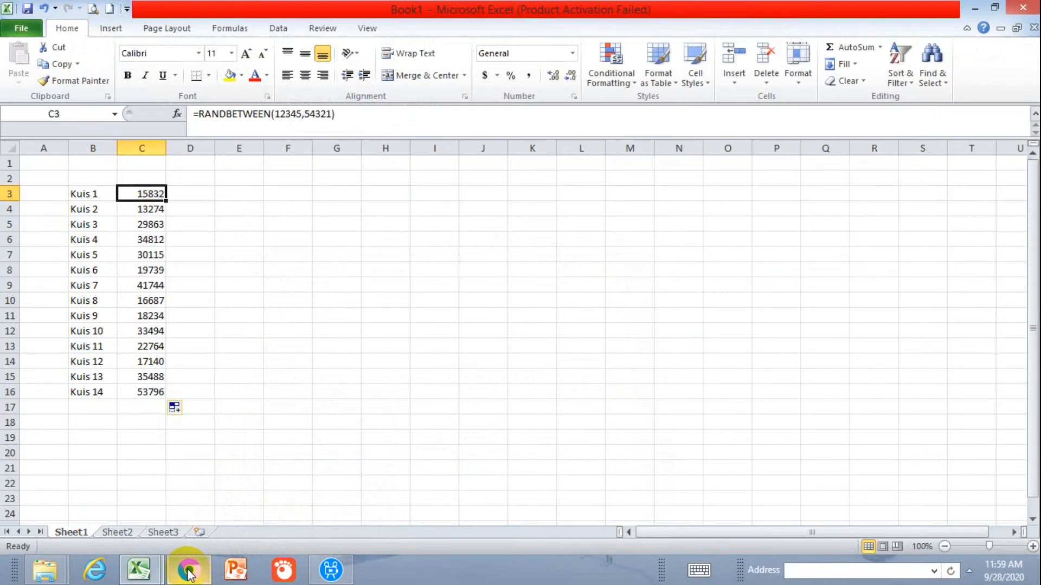
left_click(189, 571)
type("8")
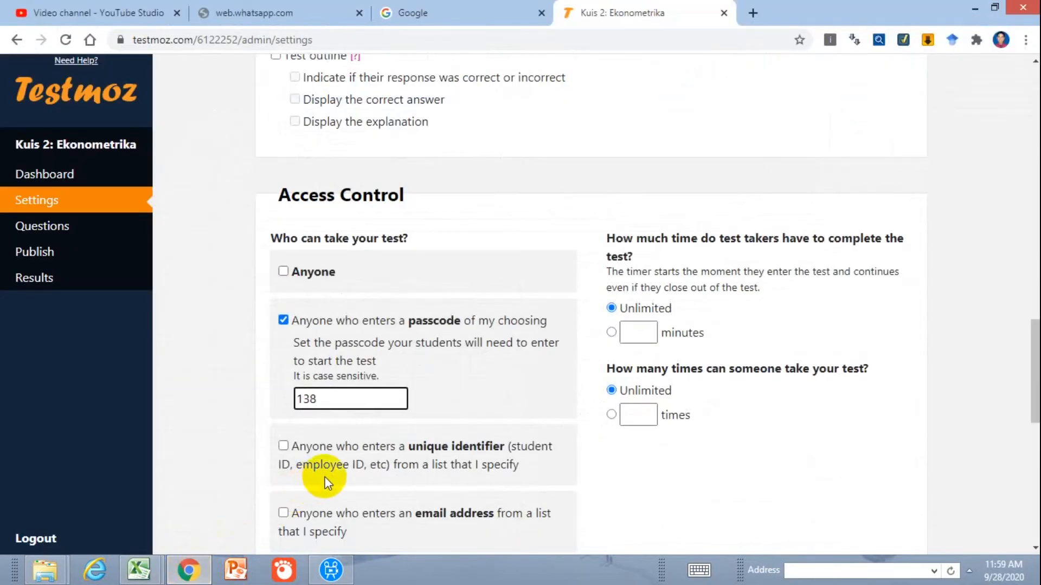
key("BackSpace")
key("BackSpace")
type("5832")
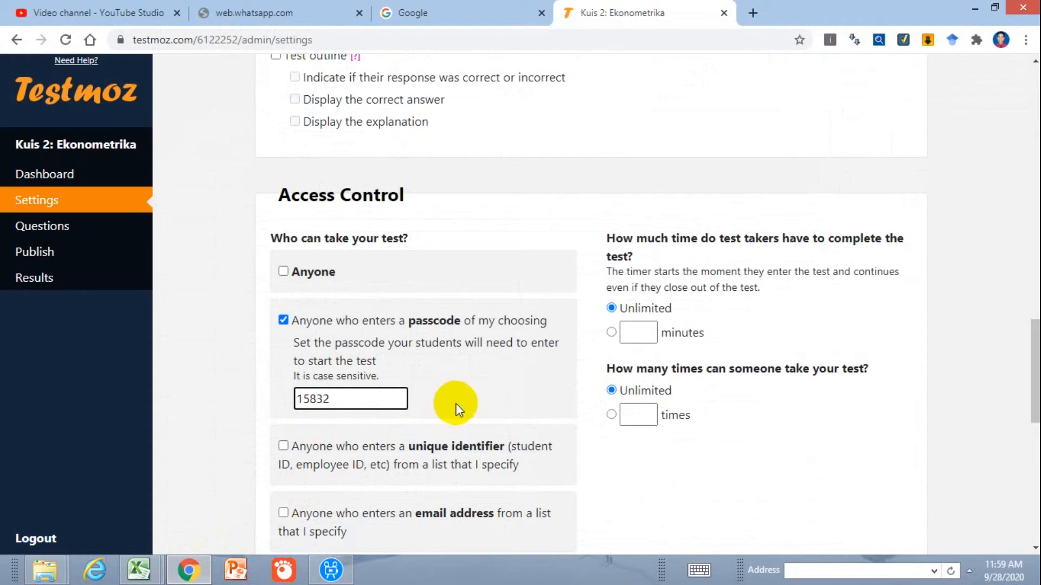
Limit the test to 15 minutes and allow each person to take it 1 time
left_click(640, 335)
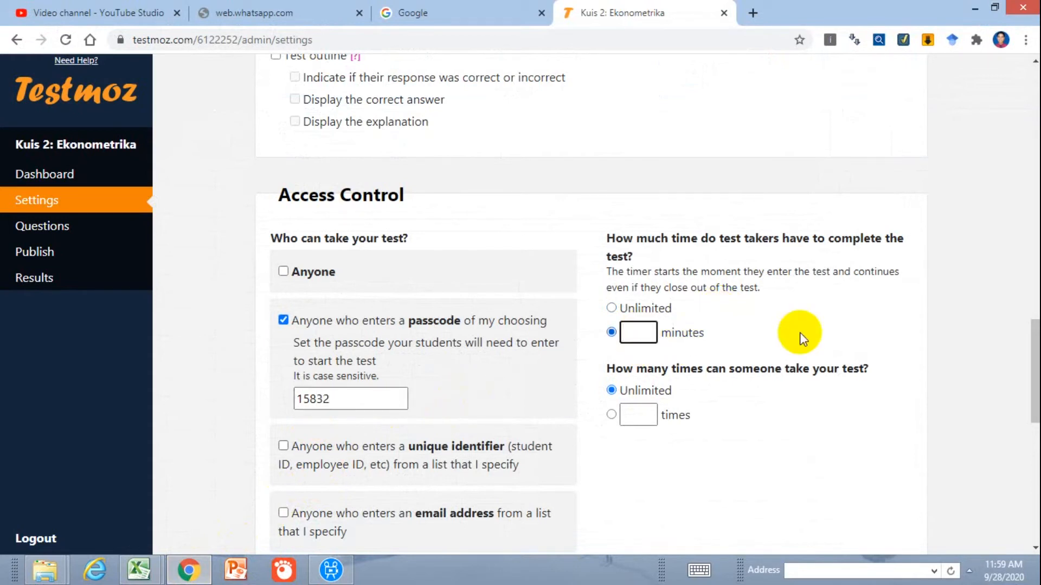
type("15")
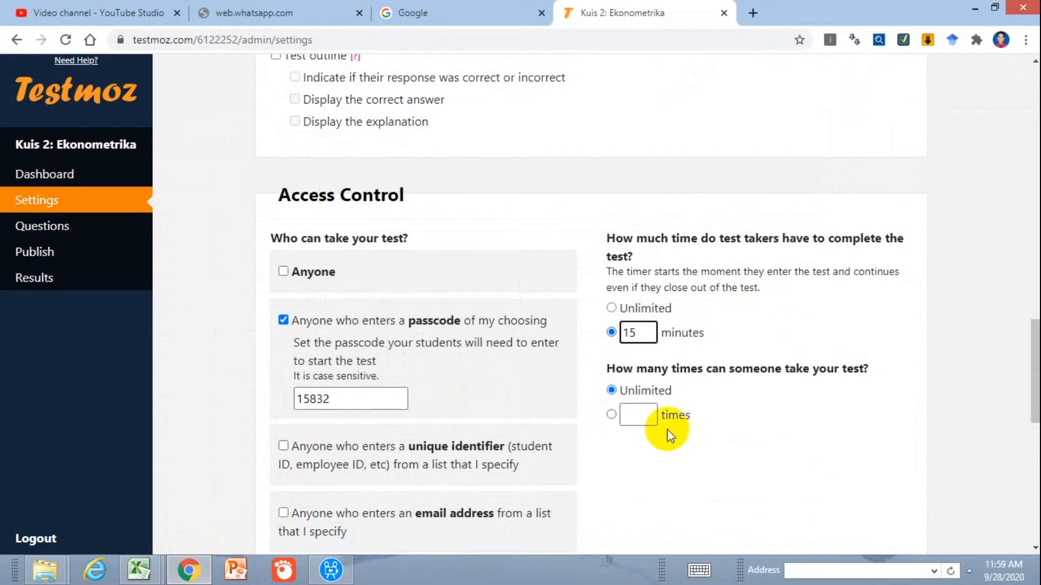
left_click(642, 417)
type("1")
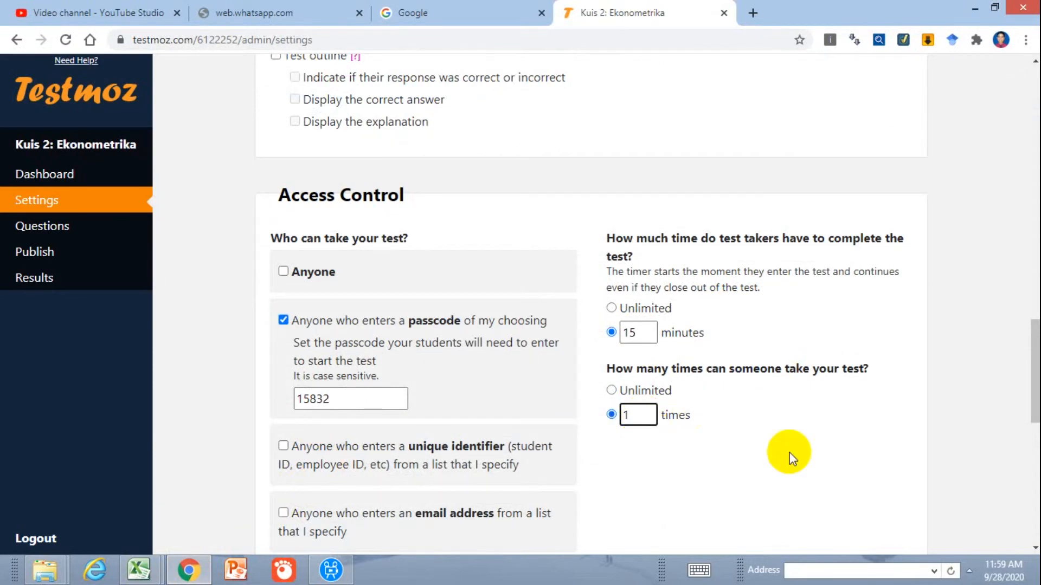
Replace the test taker identification prompt with "TULISKAN IDENTITAS ANDA DENGAN FORMAT (NIM_NAMA)" and save the test settings
scroll(790, 455, "down", 4)
left_click_drag(363, 410, 117, 415)
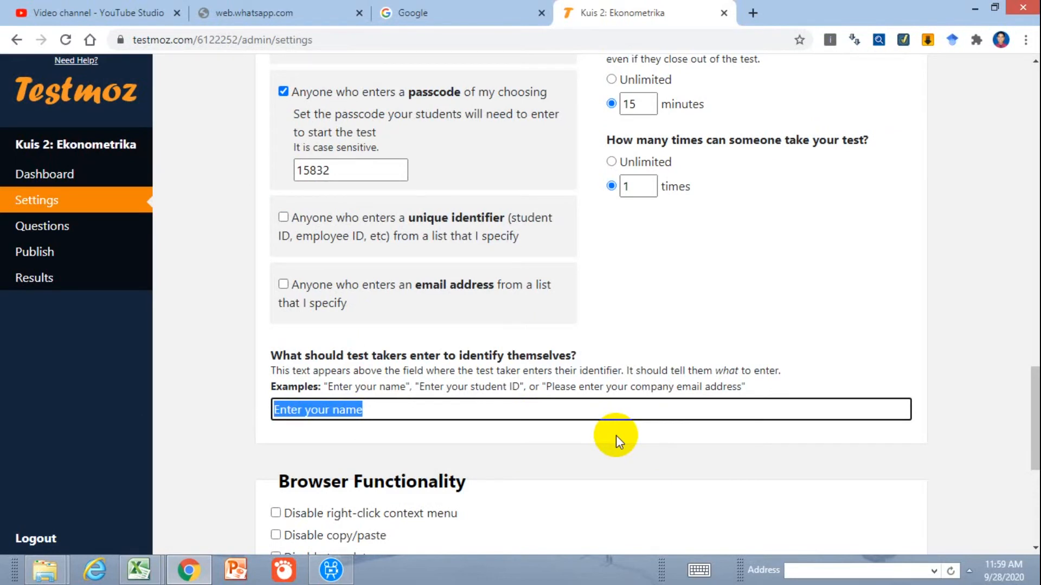
type("TULISKAN N")
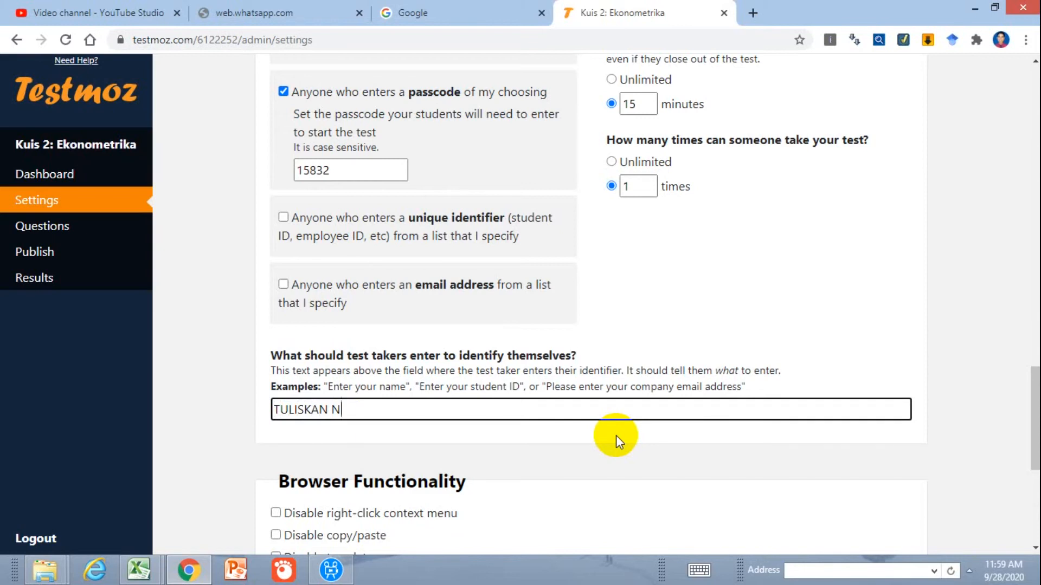
key("BackSpace")
type("IDENTITAS ANDA DENGAN FORMAT (NIM_NAMA")
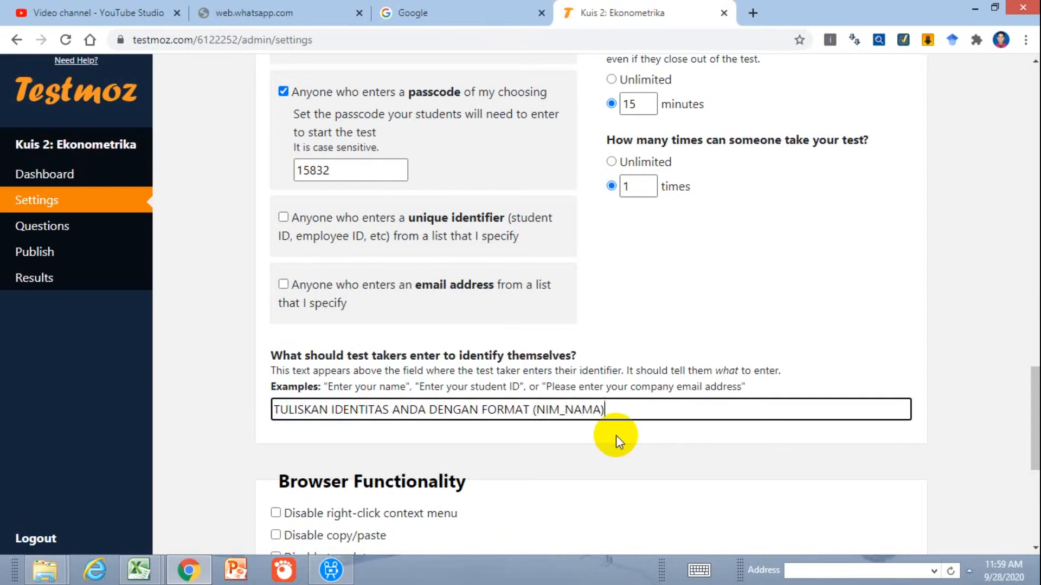
left_click(616, 435)
scroll(615, 435, "down", 6)
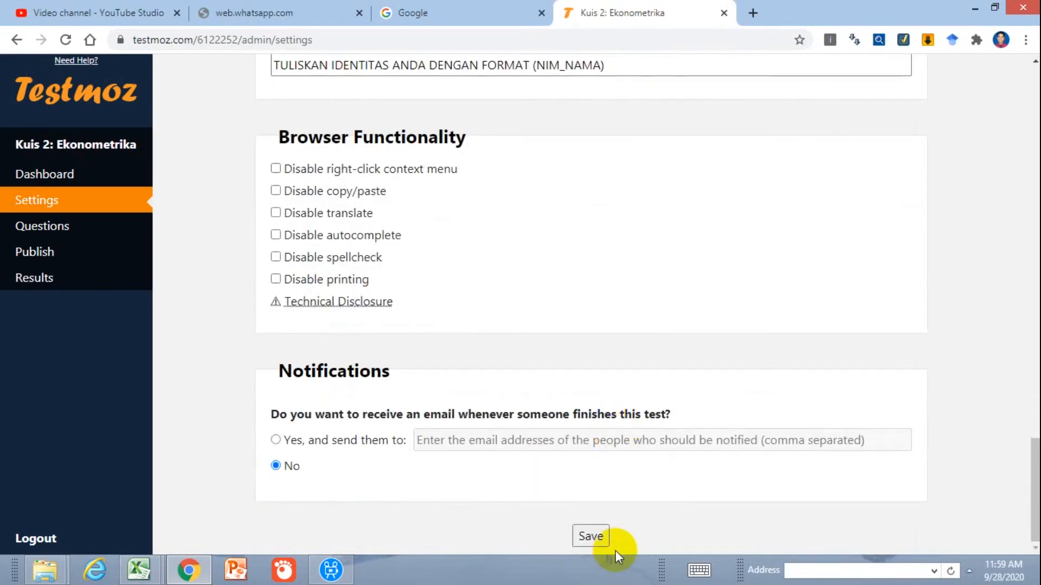
left_click(591, 538)
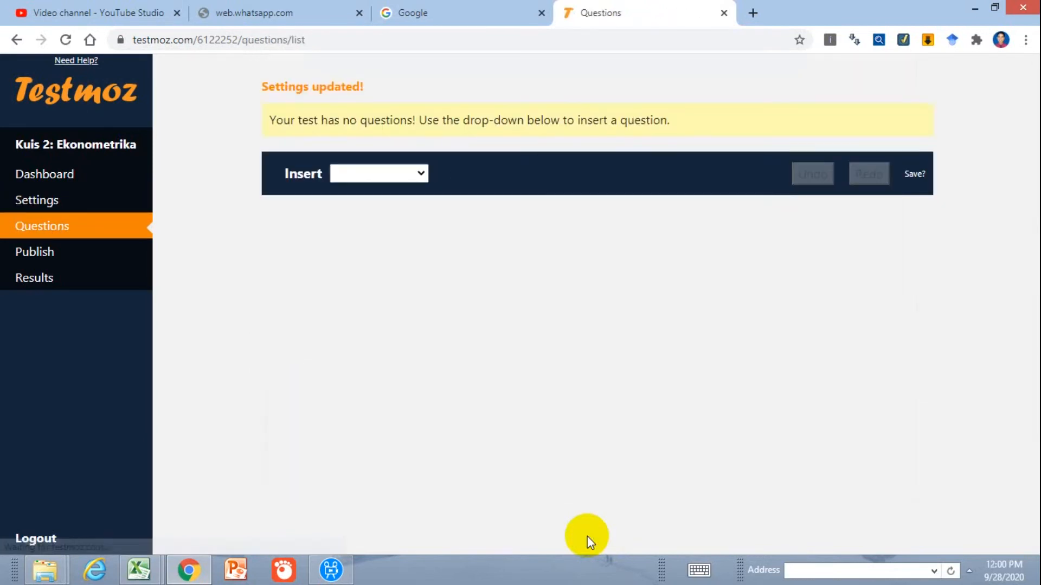
Insert a graded multiple choice (choose one) question in the test's question list with the text "Asumsi metode OLS, kecuali"
left_click(34, 235)
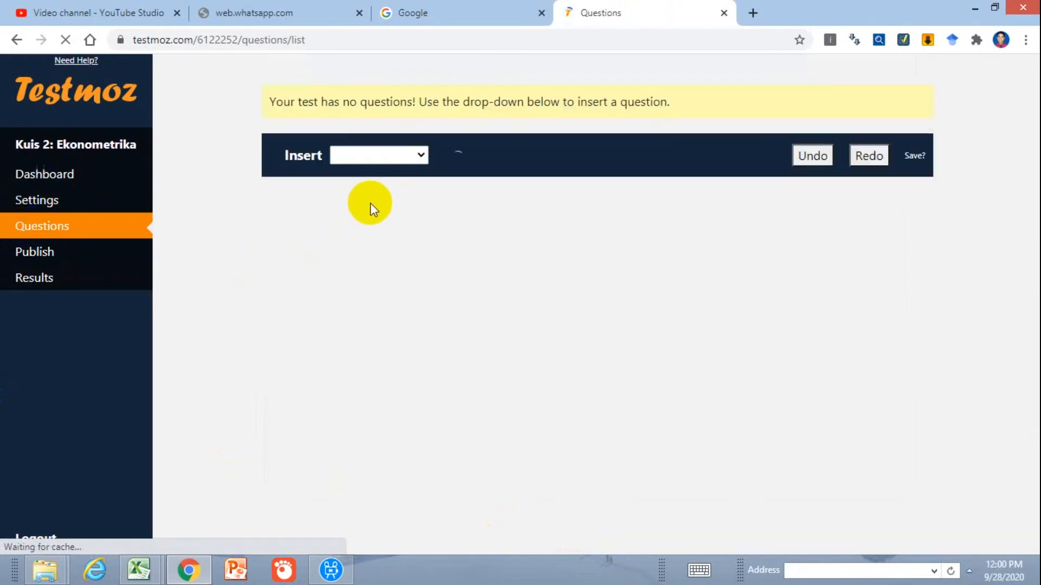
left_click(374, 155)
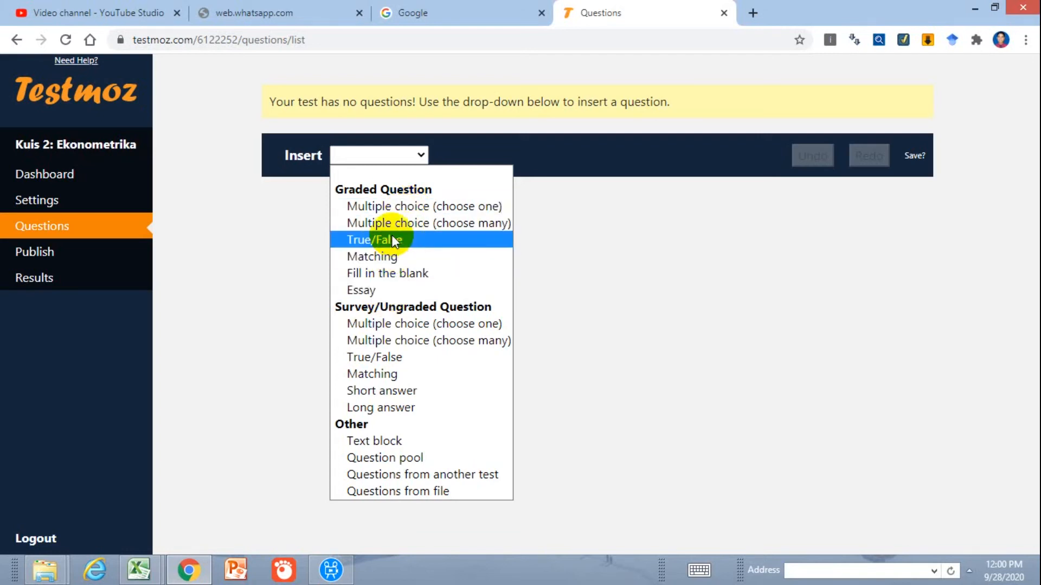
left_click(392, 206)
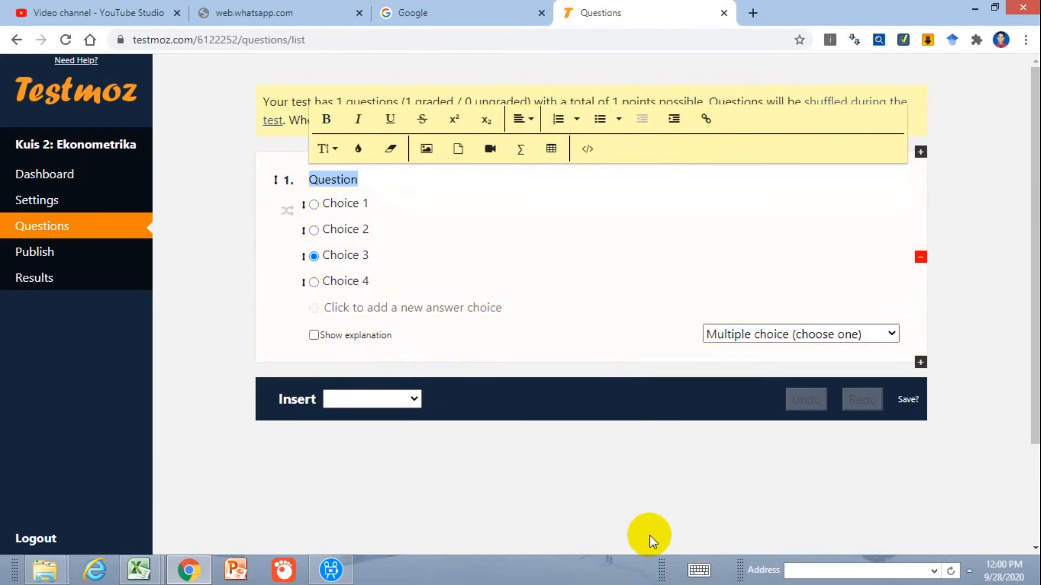
type("aSUMSI")
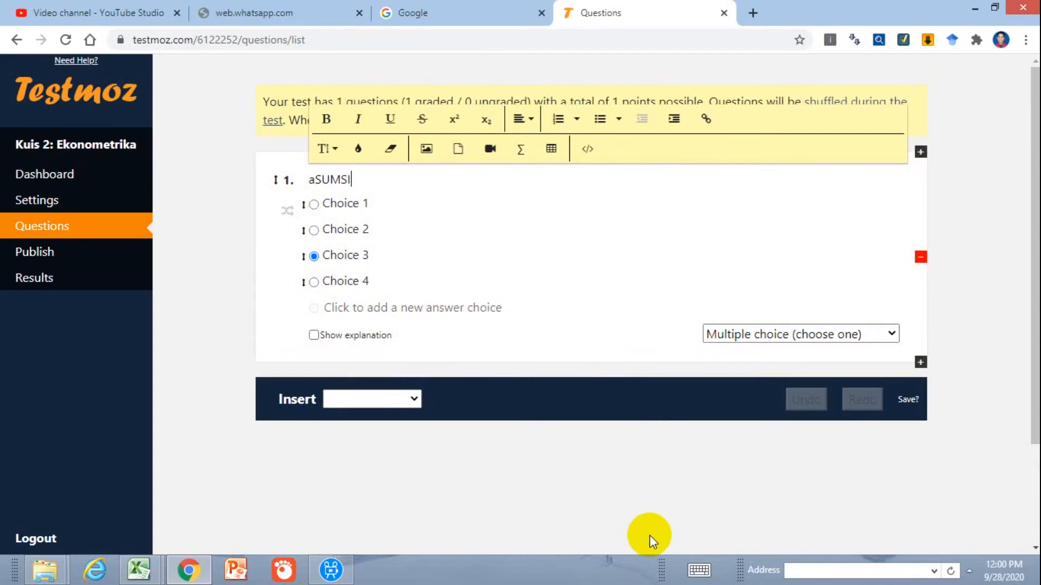
key("ctrl+a")
type("Asumsi metode OLS")
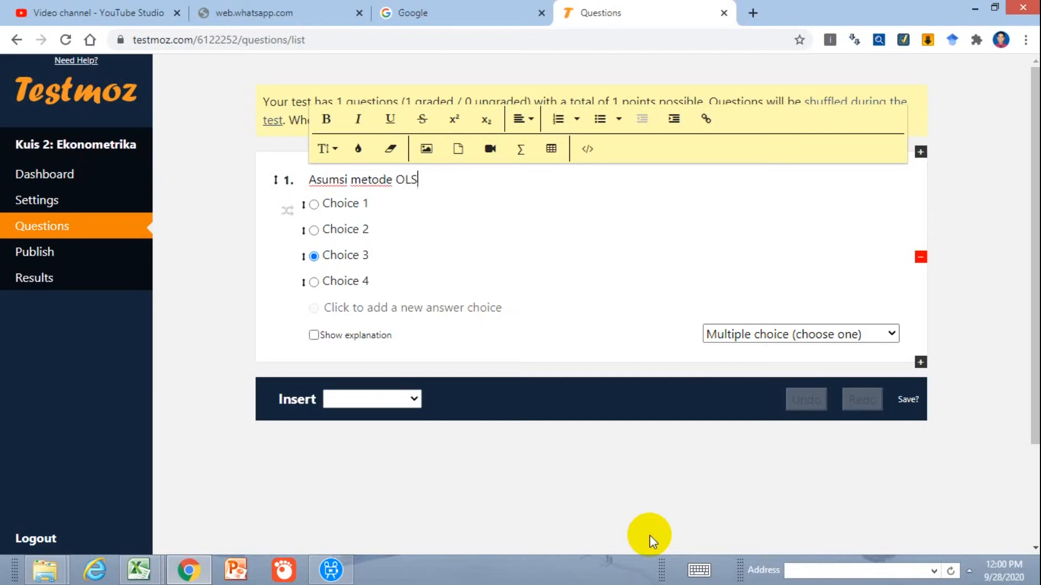
type(", kecuali")
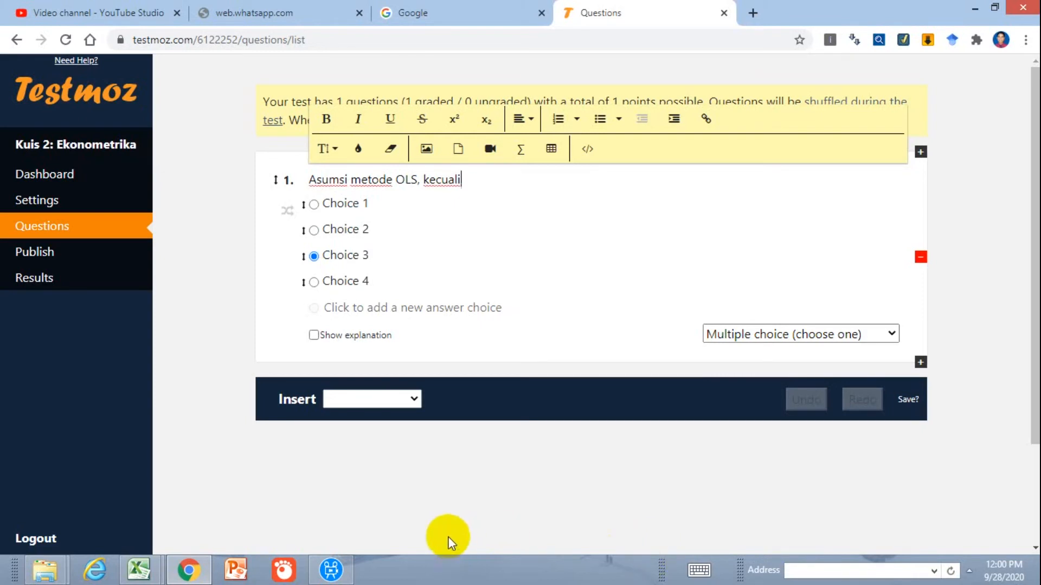
Fill in the first two answer choices of question 1 as "Multikolinearitas" and "Heteroskedastisitas"
triple_click(347, 205)
type("M")
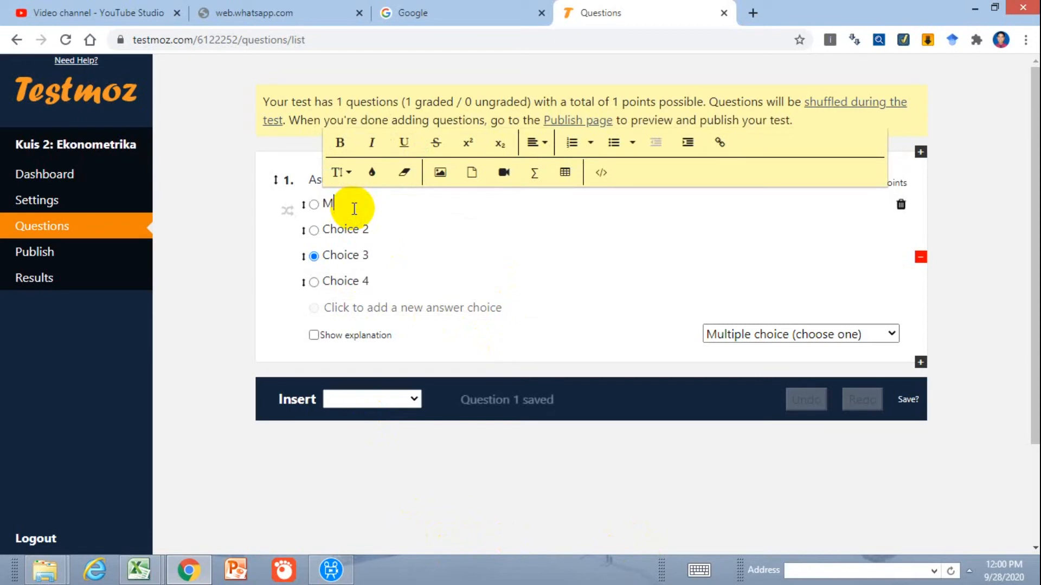
type("ultikolin")
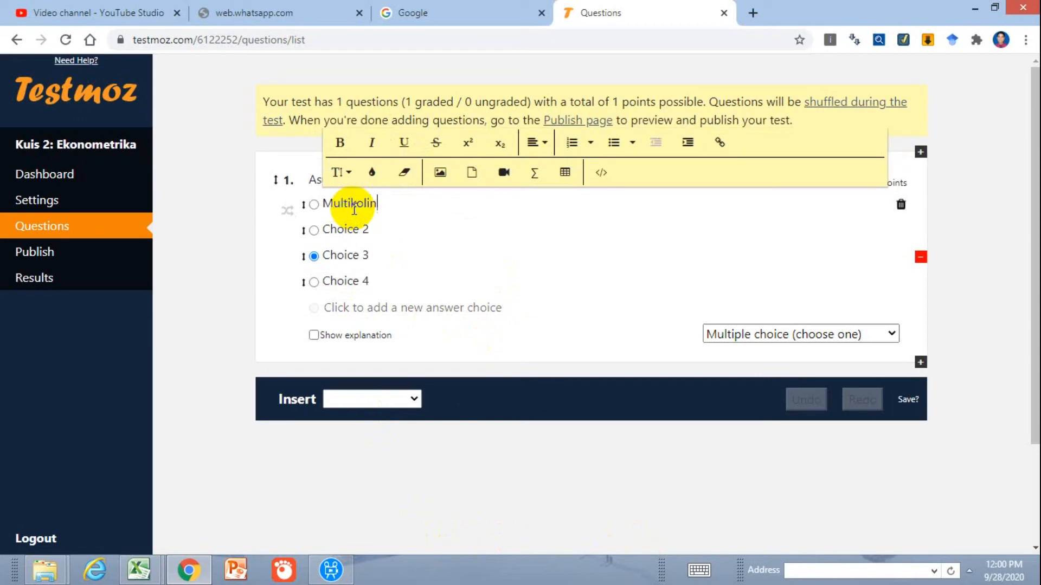
type("earitas")
left_click(349, 225)
type("Heteroskedastisitas")
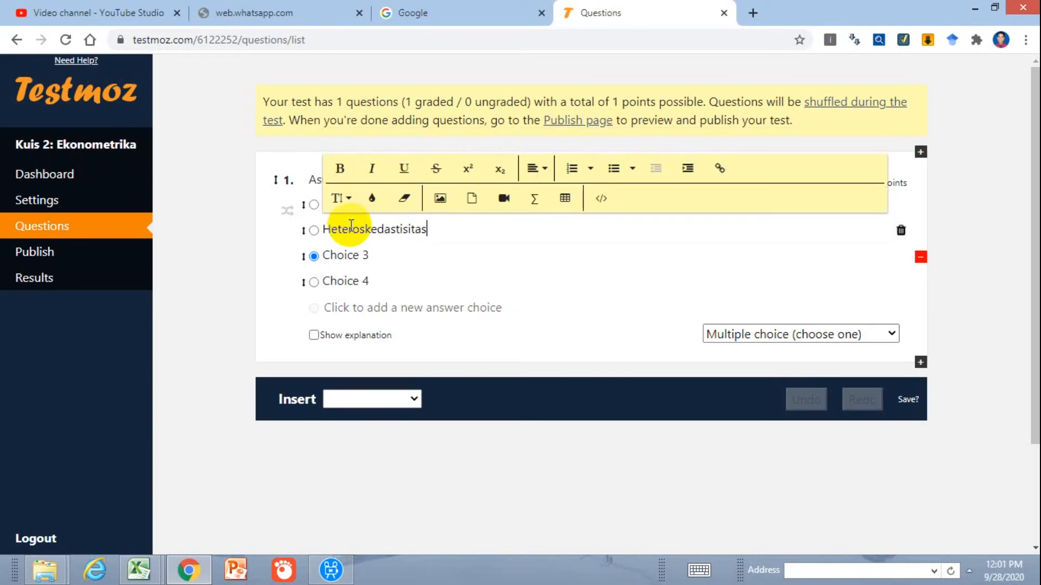
Fill in the third and fourth answer choices of question 1 as "Autokorelasi" and "Maksimisasi"
left_click(353, 250)
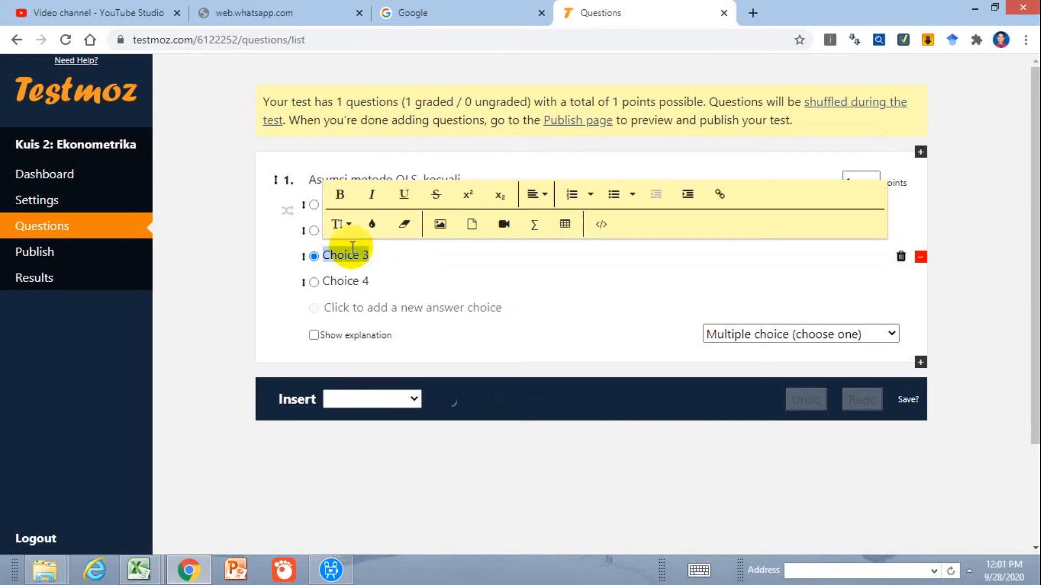
type("Autoko")
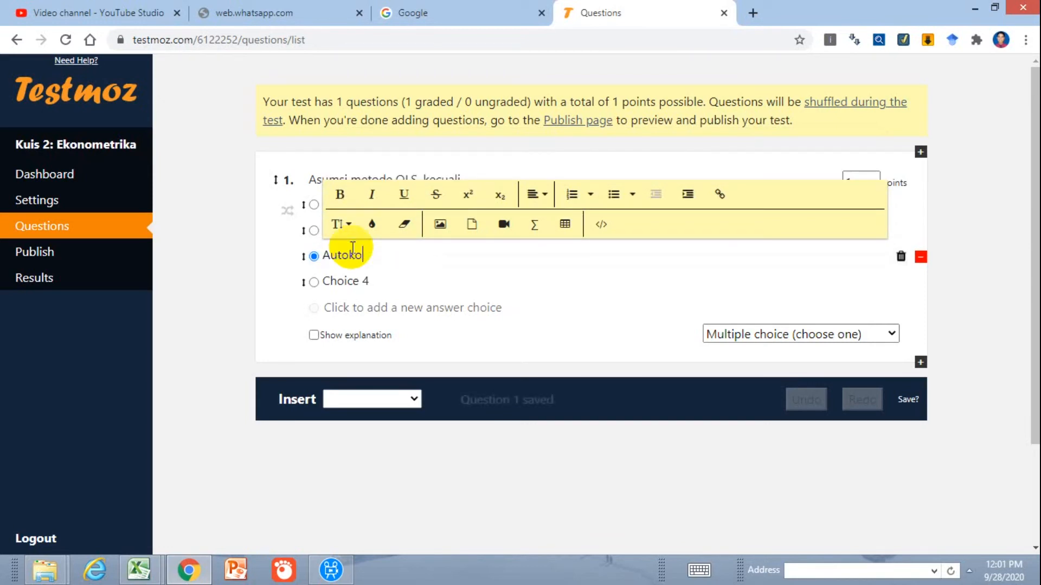
type("relasi")
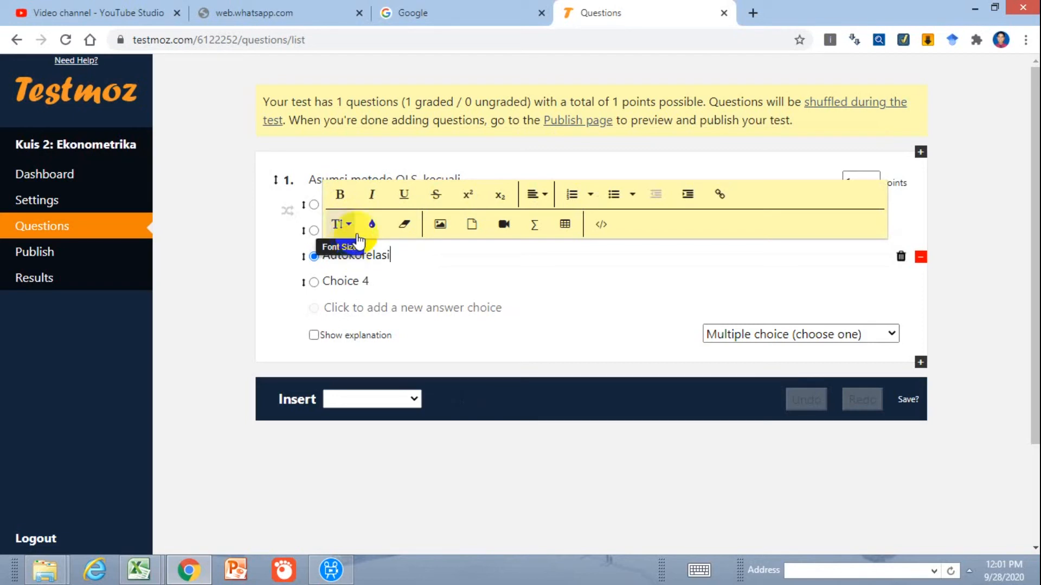
left_click(367, 293)
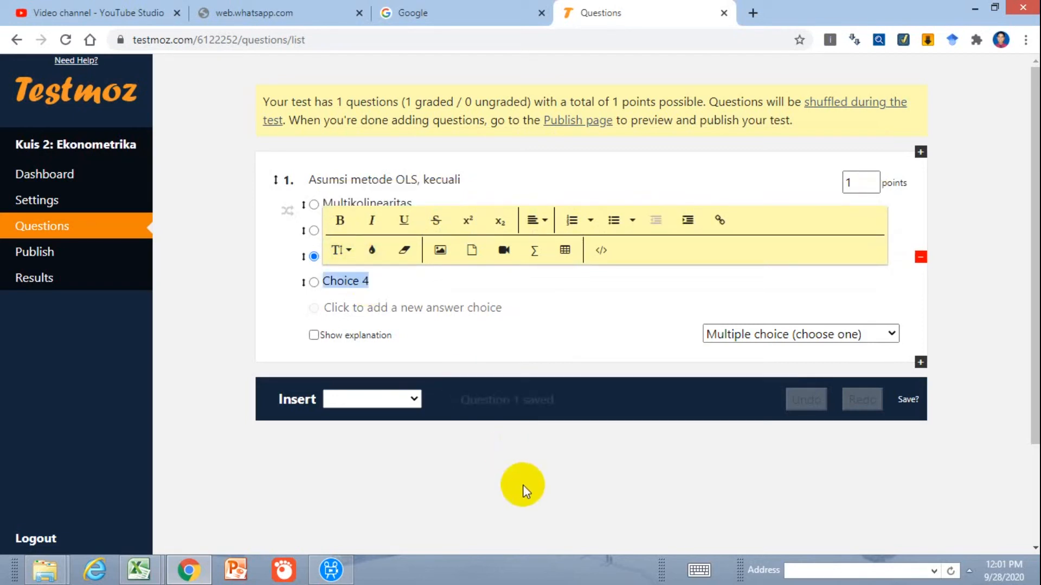
type("Maksi")
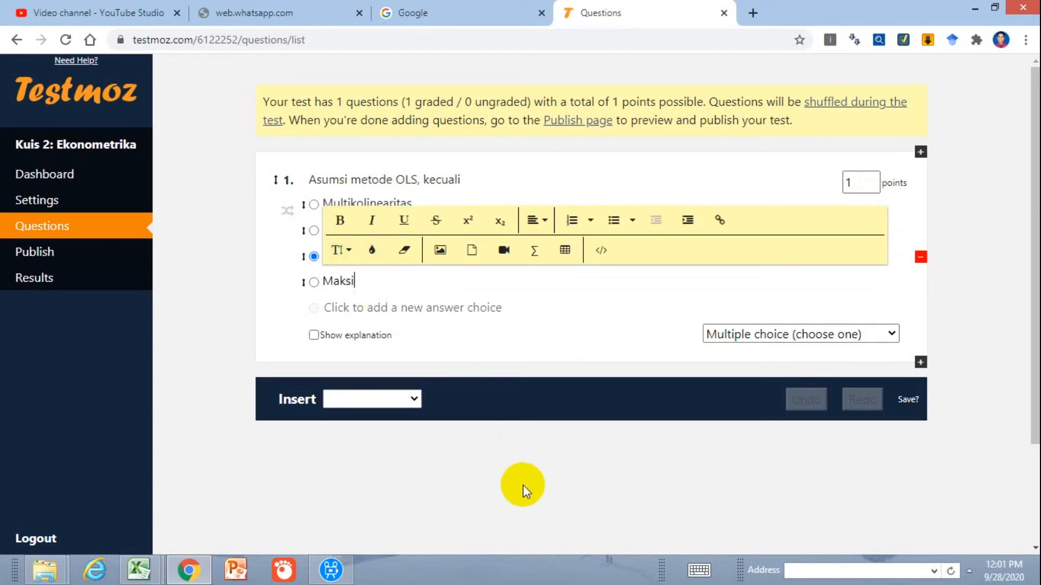
type("misasi")
Mark "Maksimisasi" as the correct answer and make question 1 worth 100 points
left_click(512, 486)
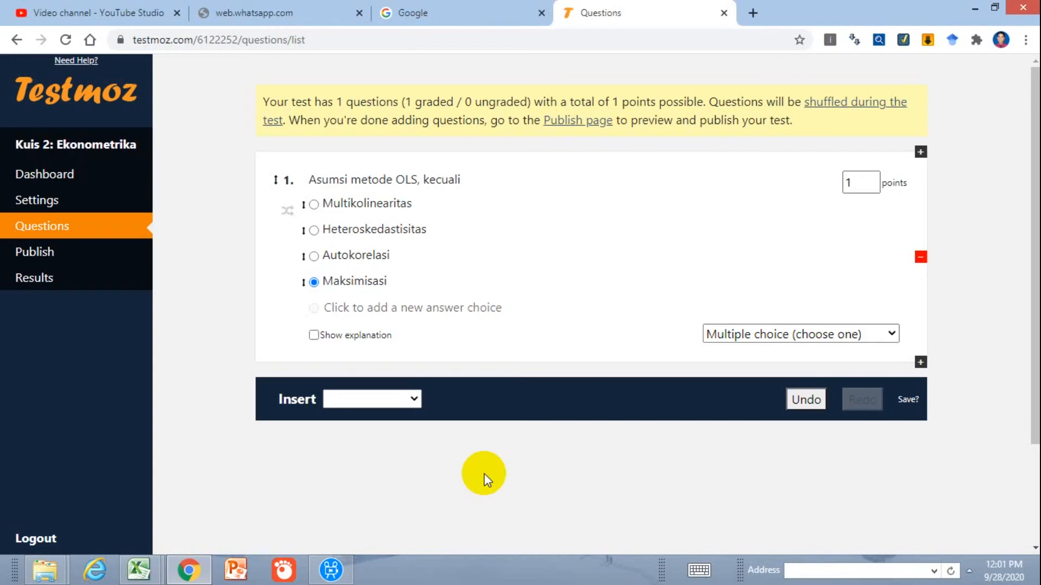
double_click(855, 182)
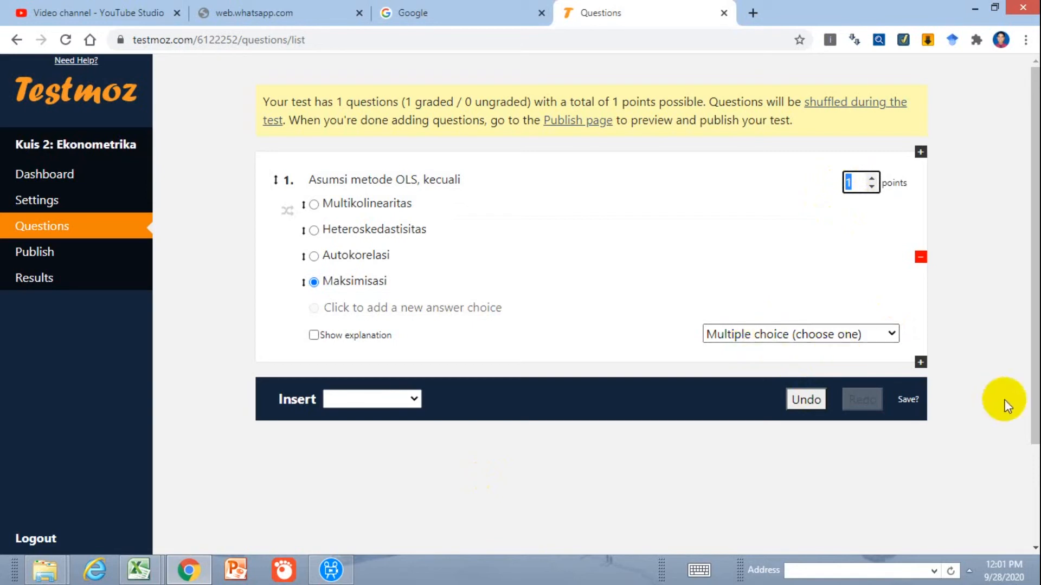
type("100")
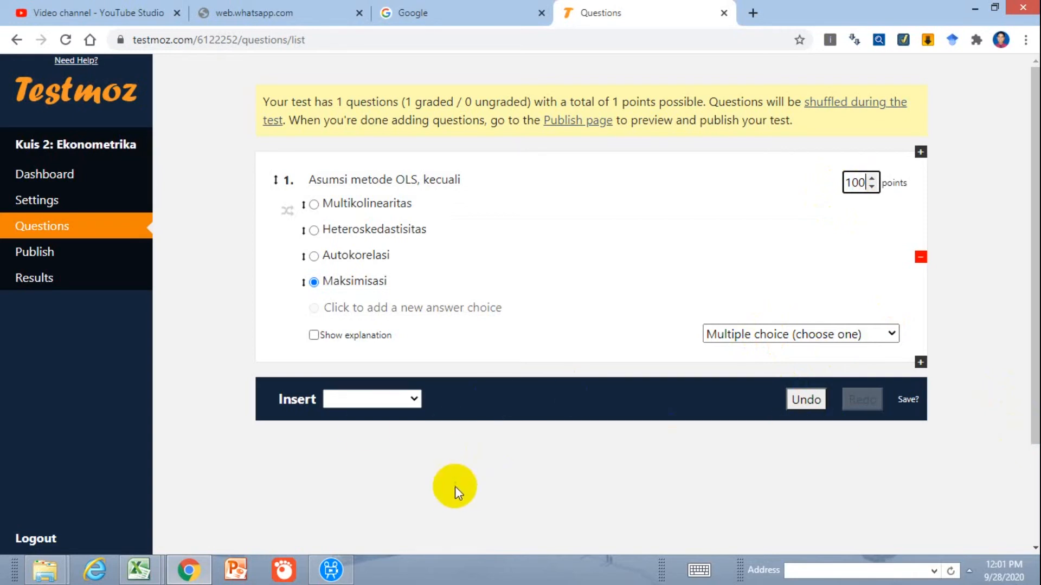
Insert a second blank graded multiple choice (choose one) question and delete it again
left_click(350, 406)
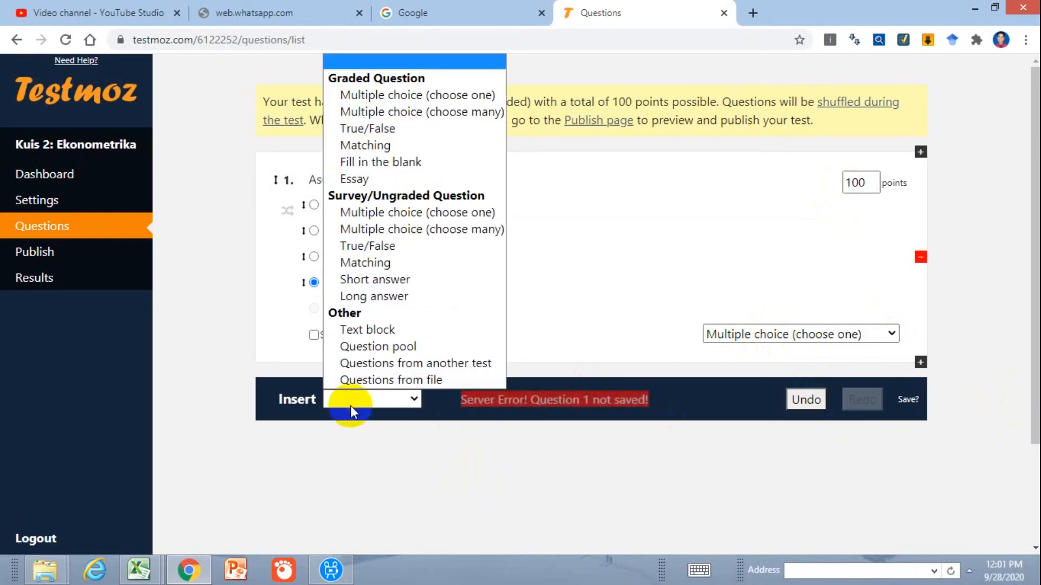
left_click(401, 93)
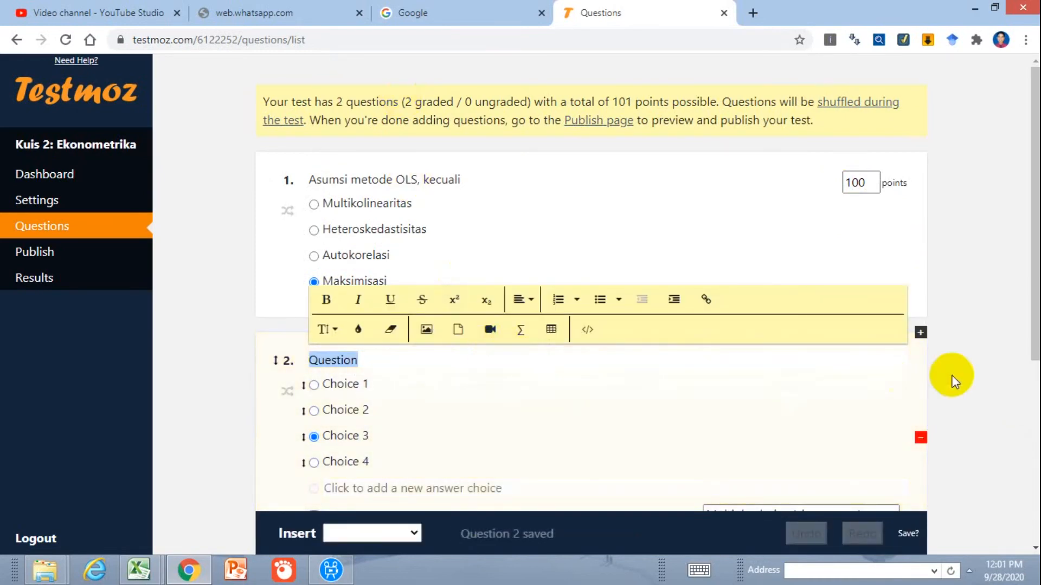
scroll(951, 382, "down", 3)
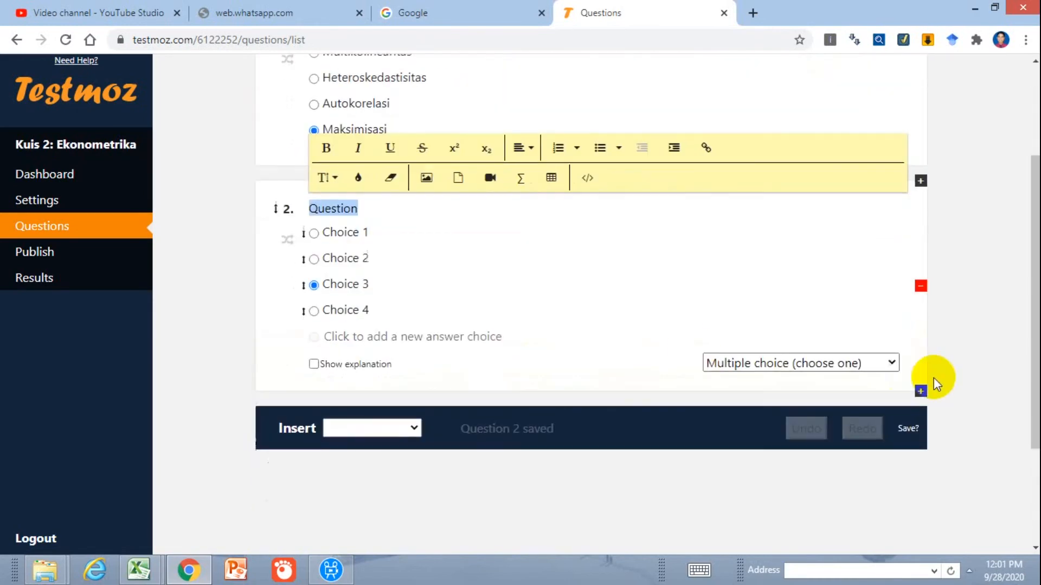
left_click(921, 286)
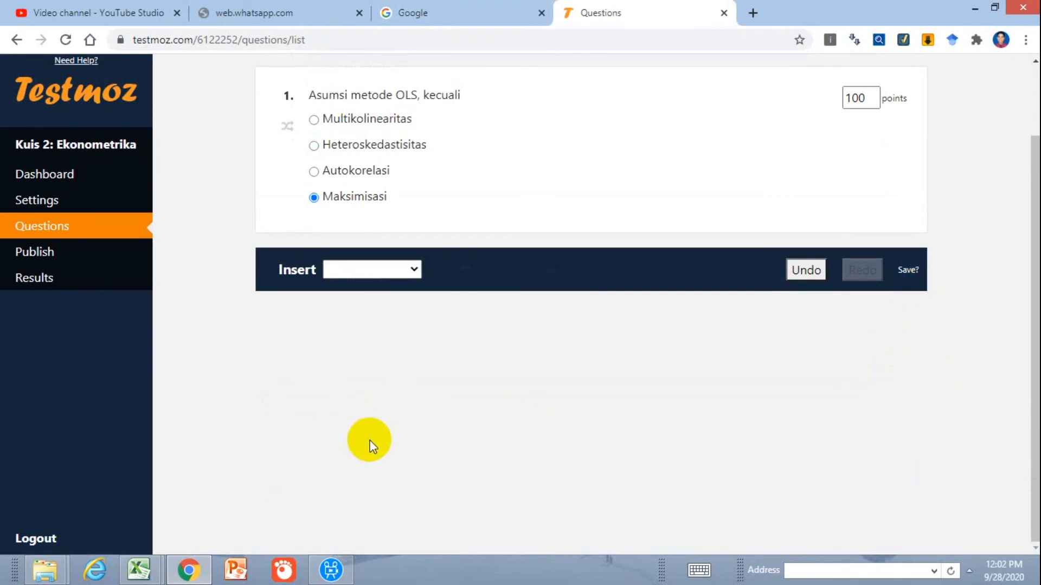
Publish the Kuis 2: Ekonometrika test despite the access-control warnings
left_click(57, 265)
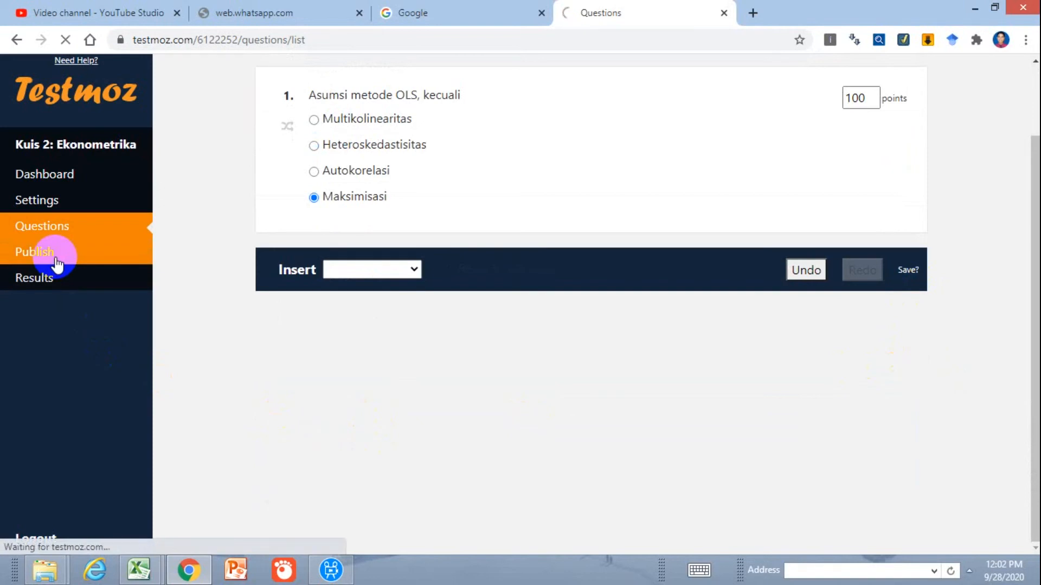
scroll(143, 293, "down", 1)
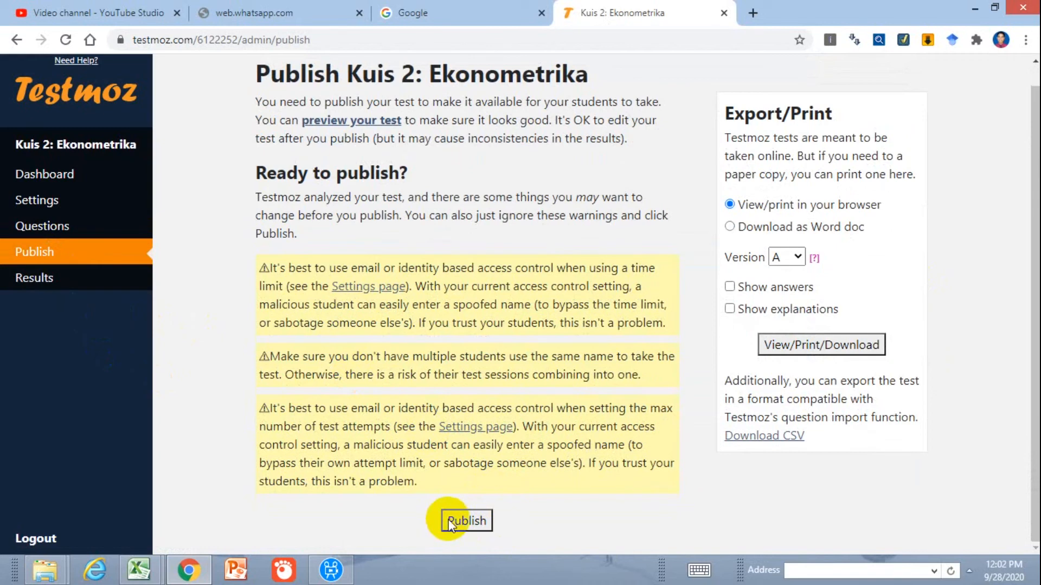
left_click(468, 522)
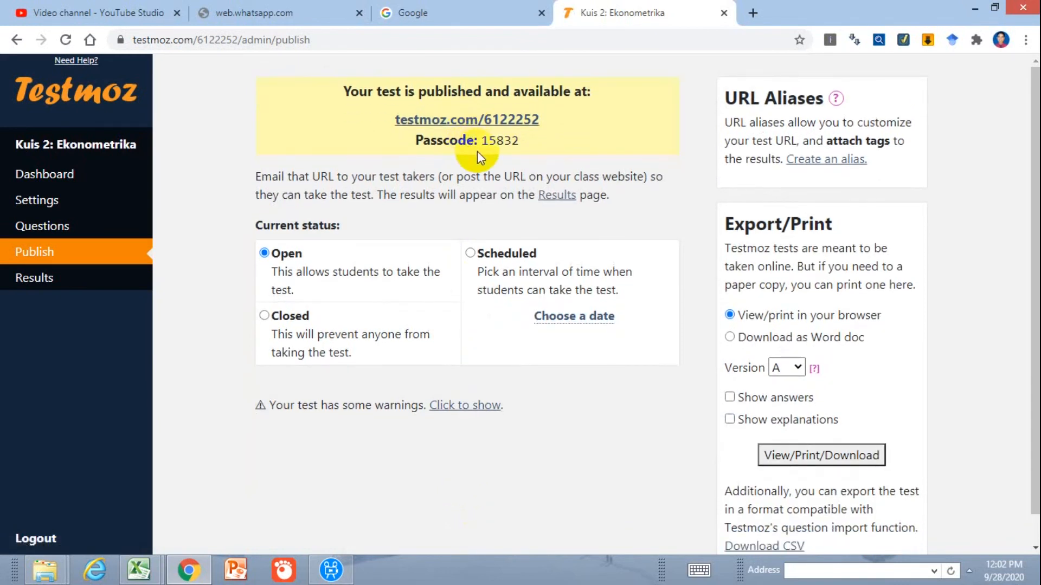
Copy the published test's link address and open it in a new browser tab
left_click_drag(482, 142, 519, 152)
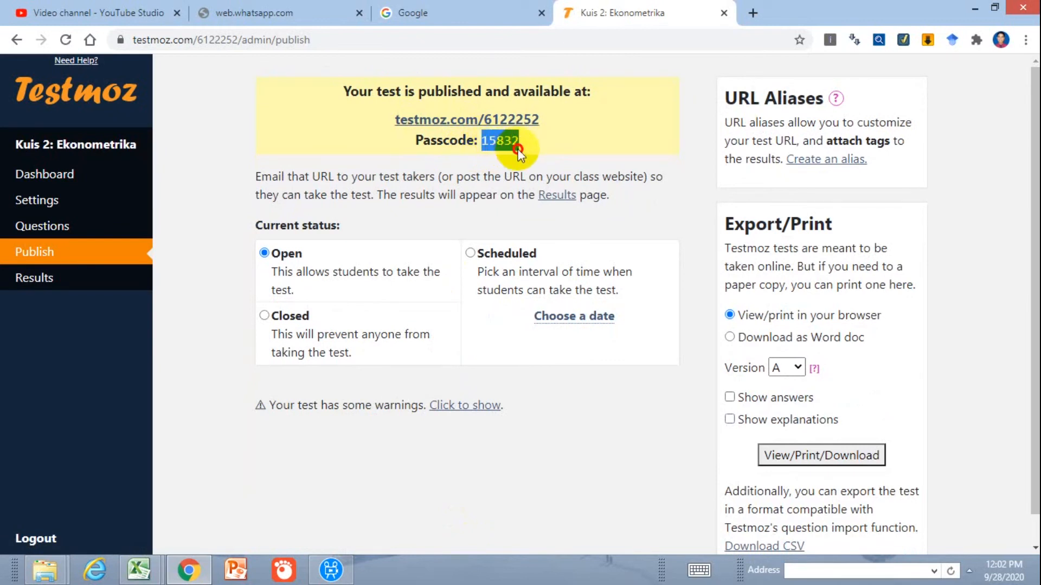
right_click(497, 123)
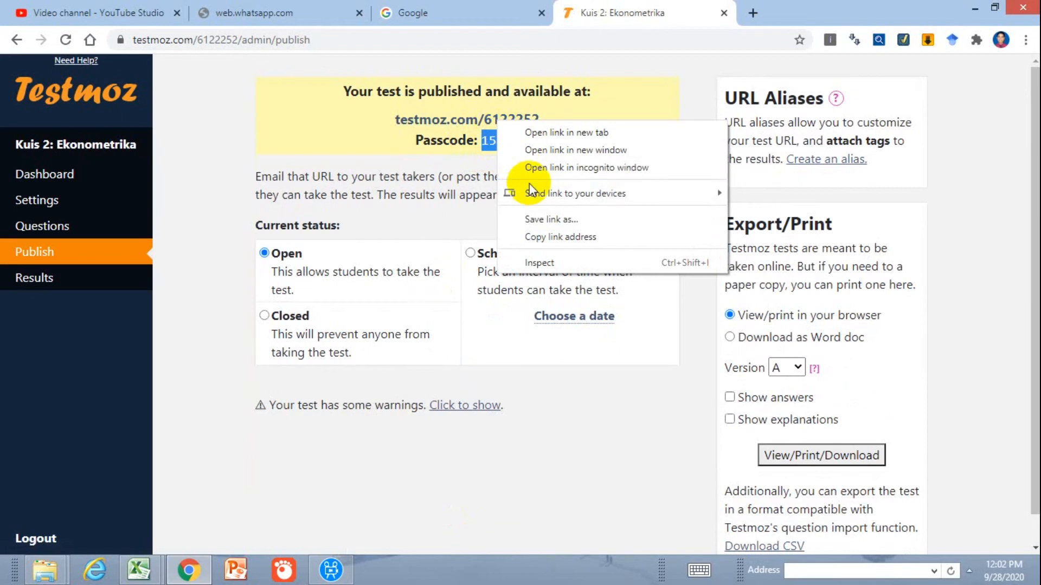
left_click(540, 236)
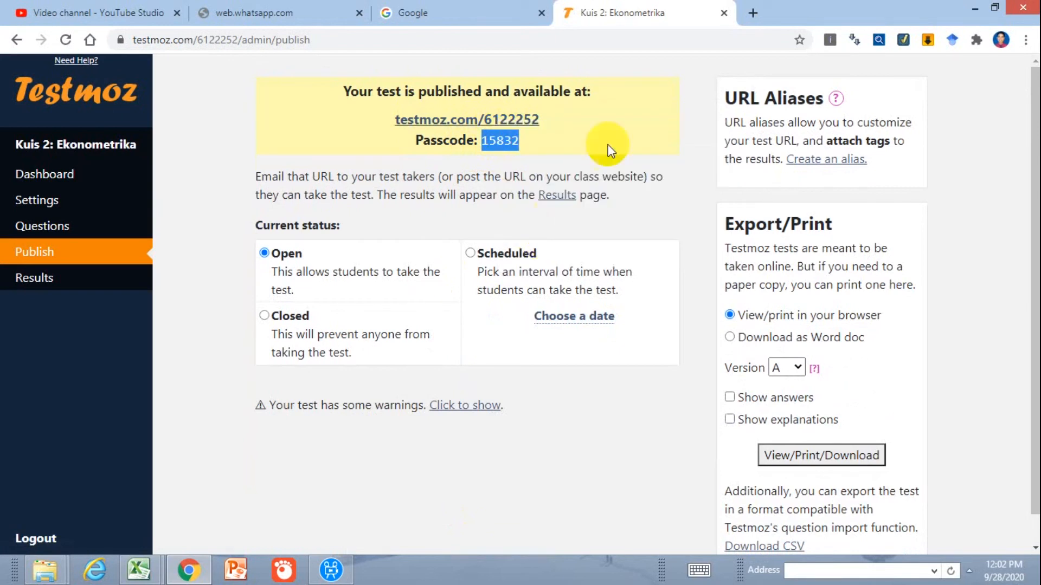
left_click(753, 12)
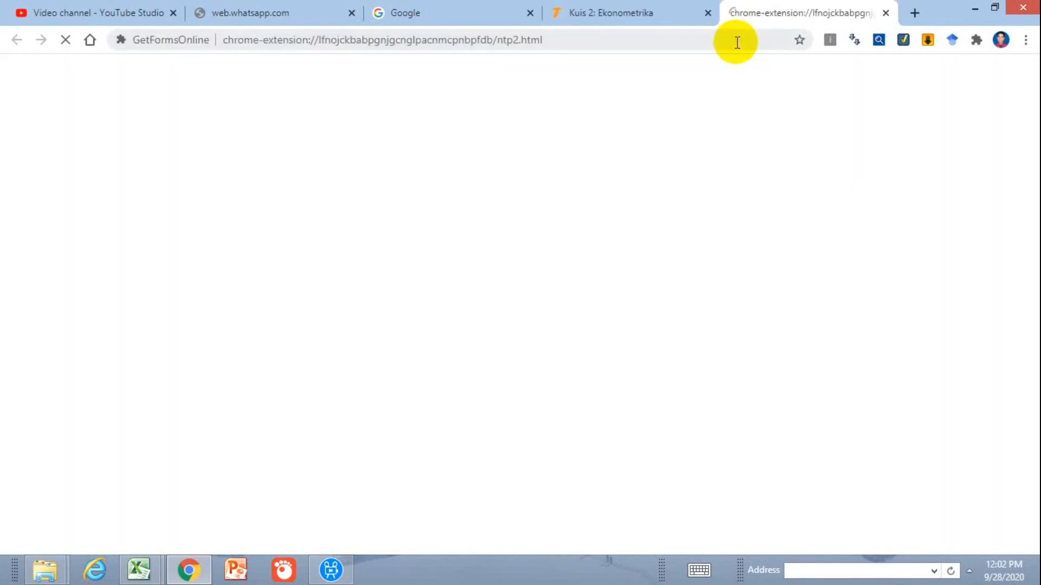
type("https://testmoz.com/q/6122252")
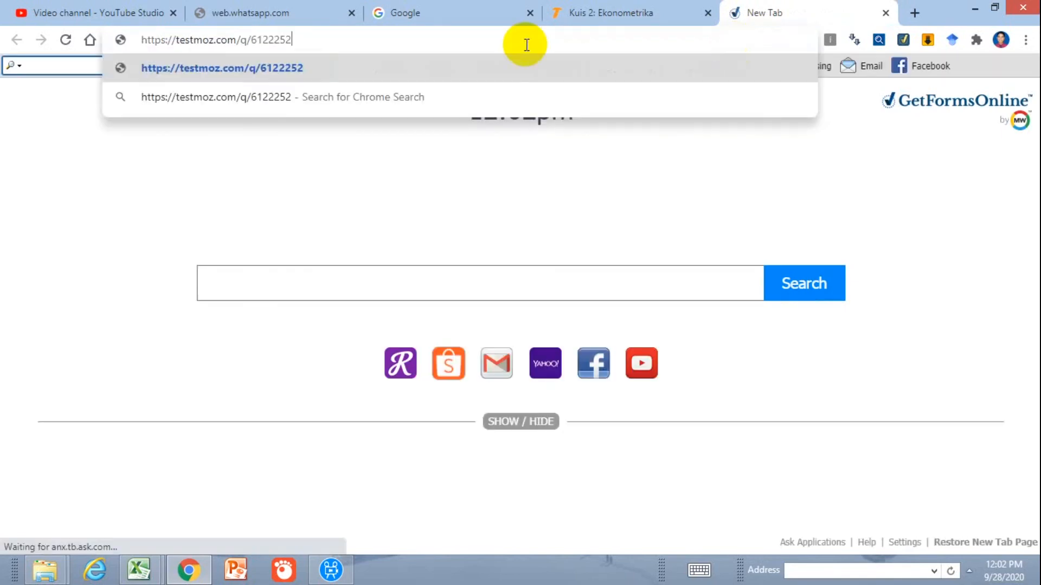
left_click_drag(312, 40, 120, 36)
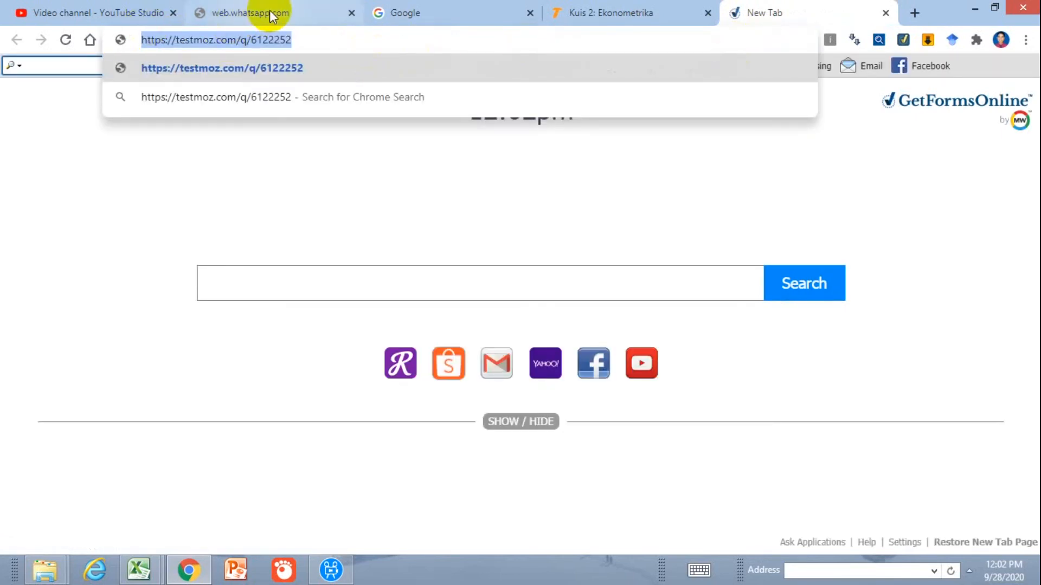
key("Return")
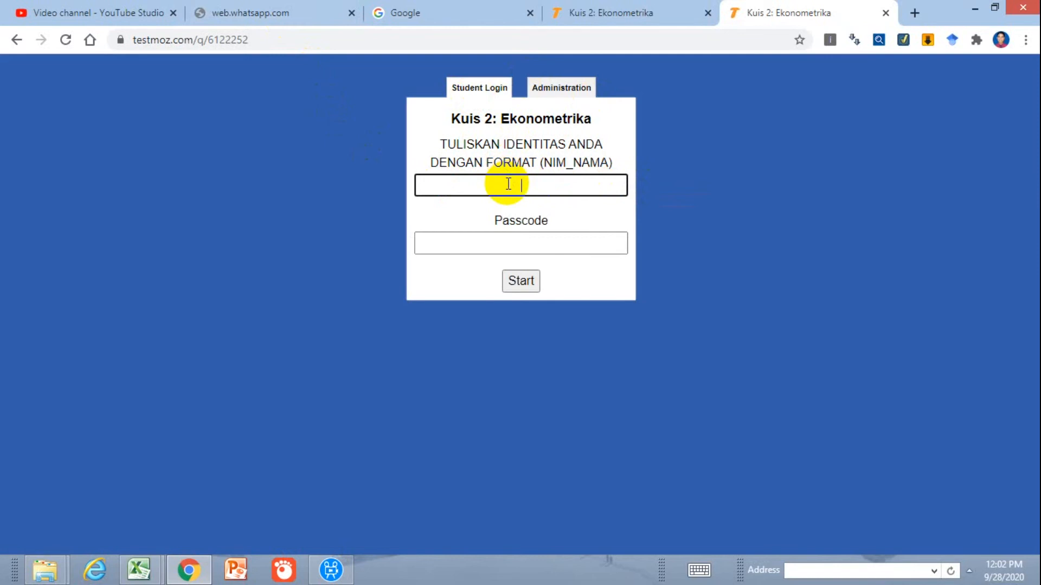
Check the administration login, then fill the student login's identity field with a student number and name in NIM_NAMA format
left_click(572, 88)
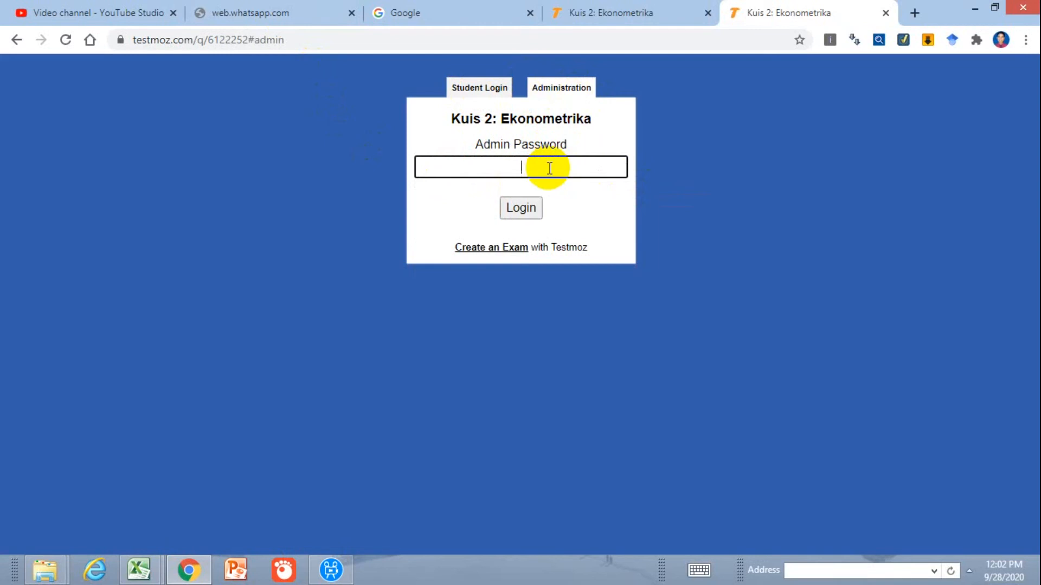
left_click(480, 90)
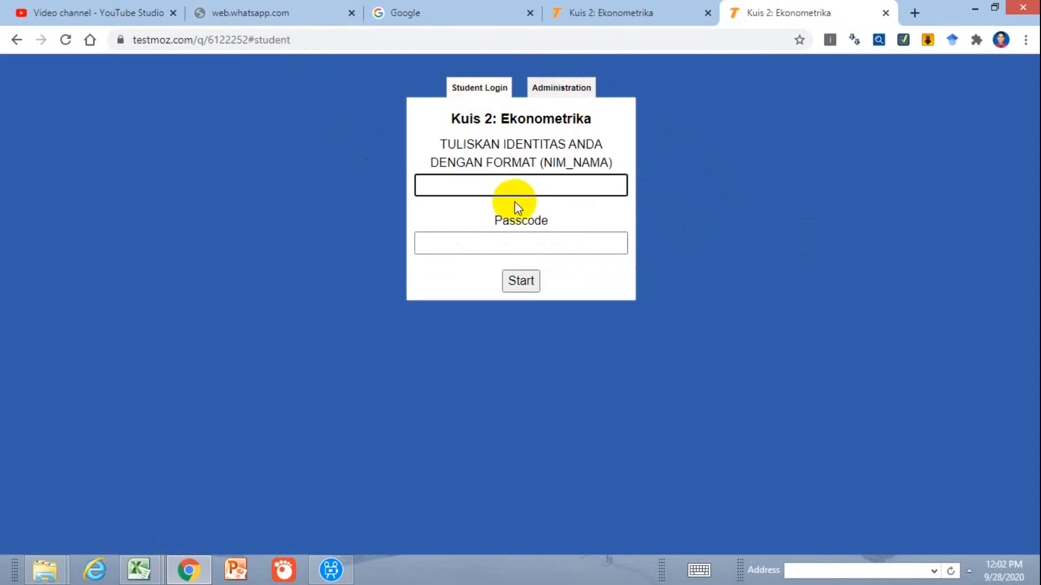
type("123431")
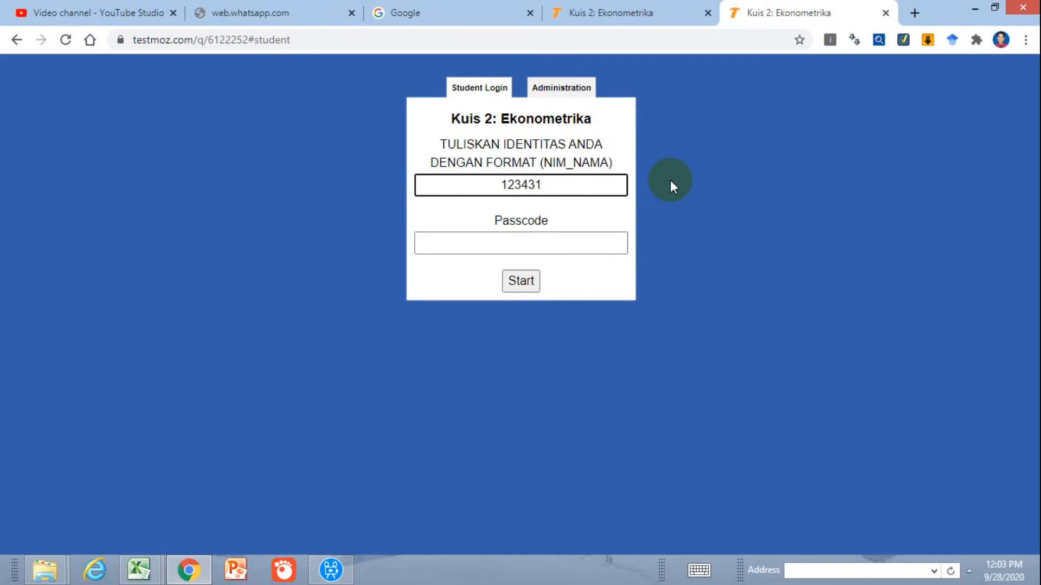
type("_BAMBANG")
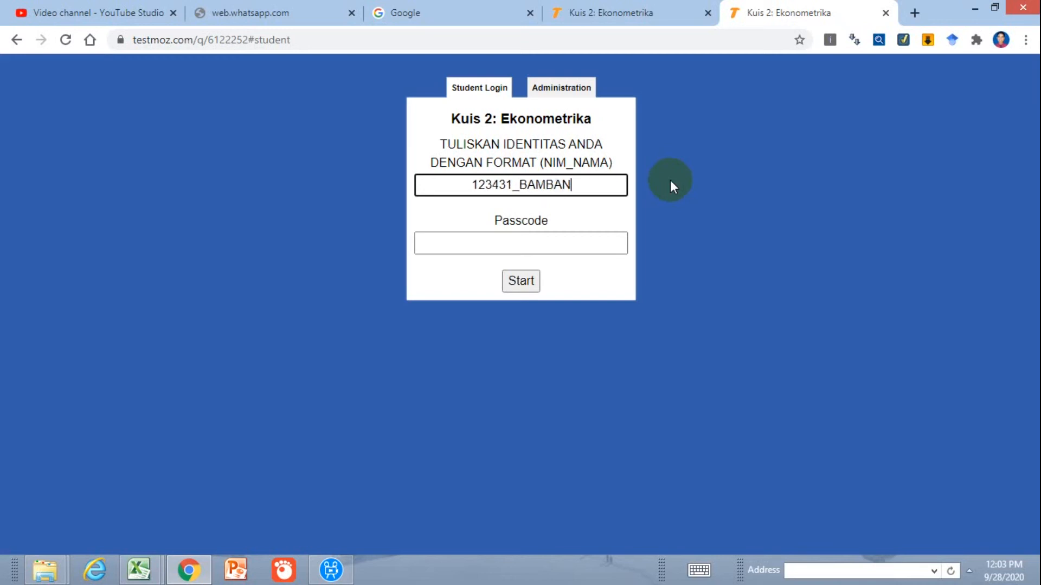
Enter the published test's passcode in the student login, start the quiz and continue to its first question
left_click(590, 244)
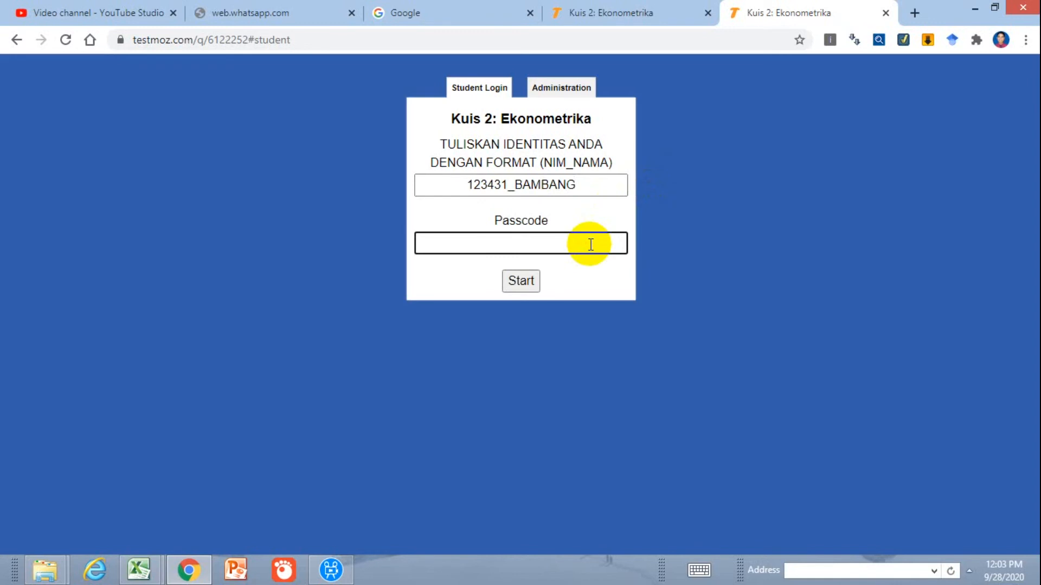
left_click(597, 7)
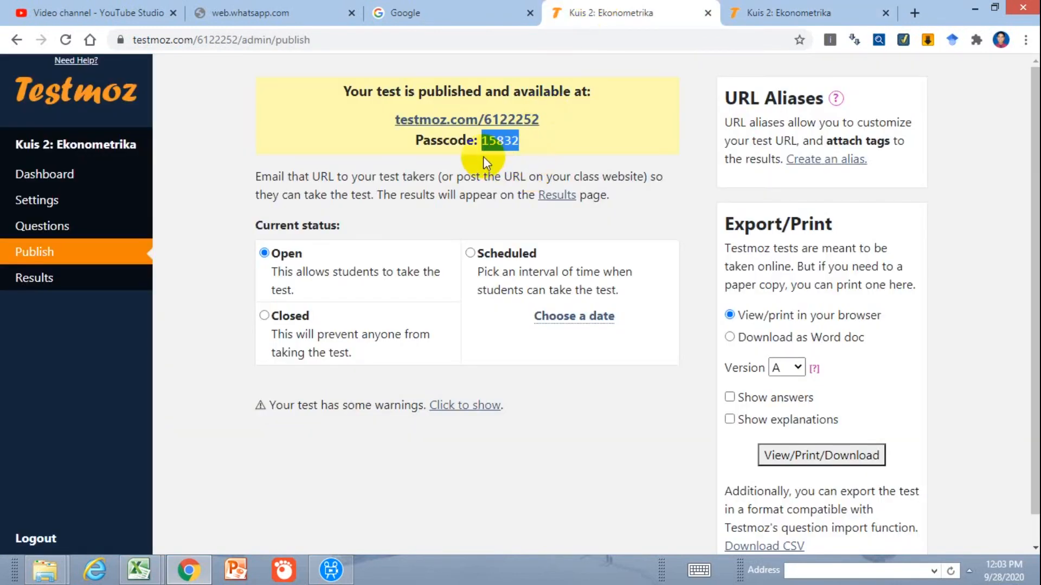
left_click(754, 11)
type("158")
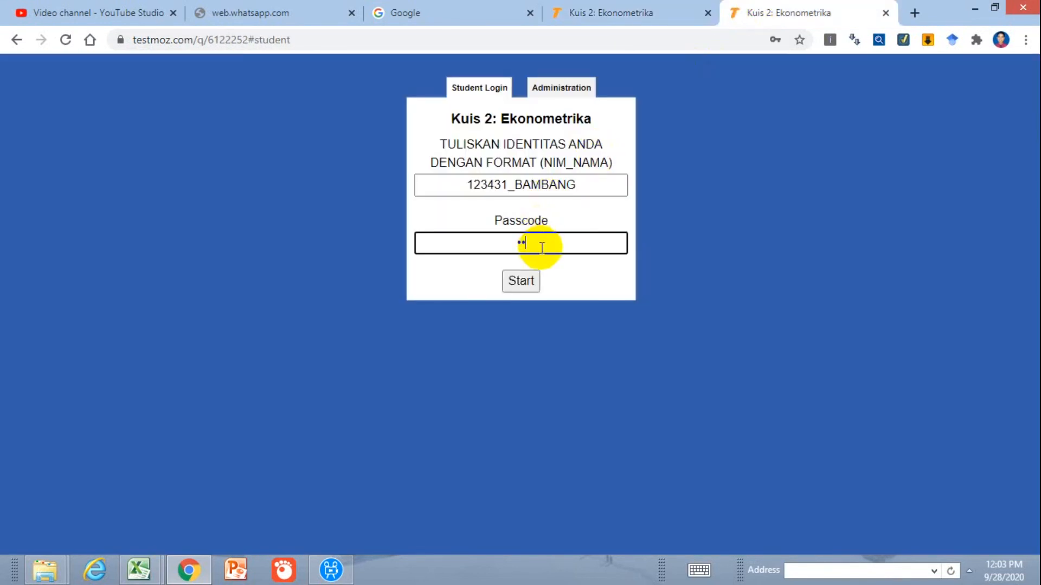
type("32")
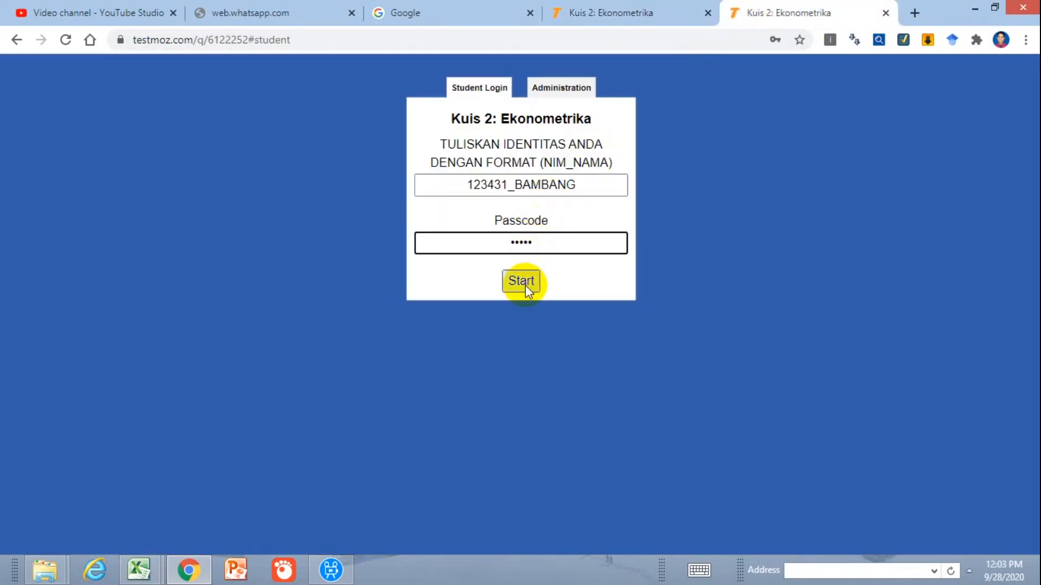
left_click(525, 285)
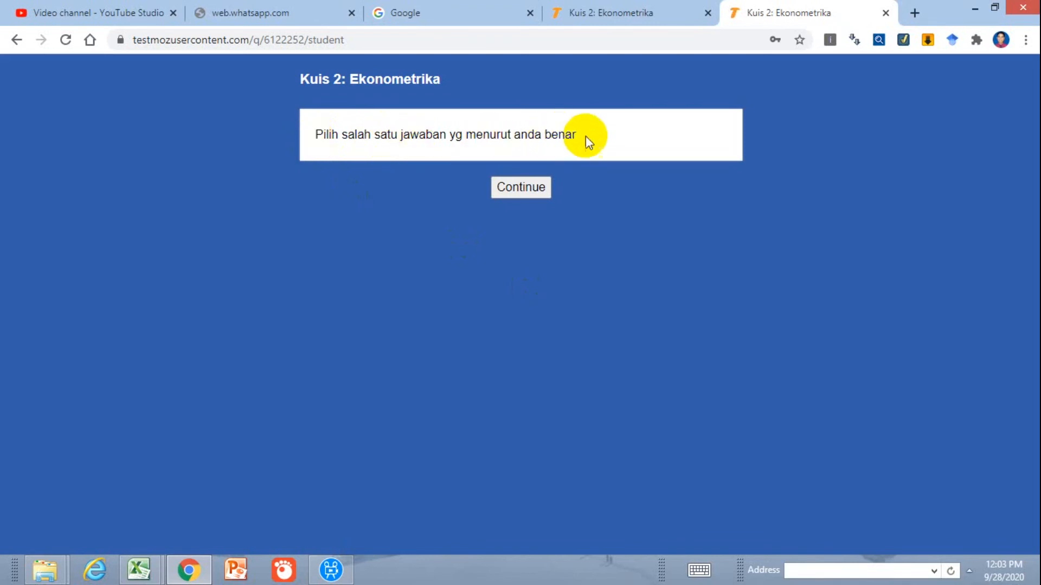
left_click(520, 190)
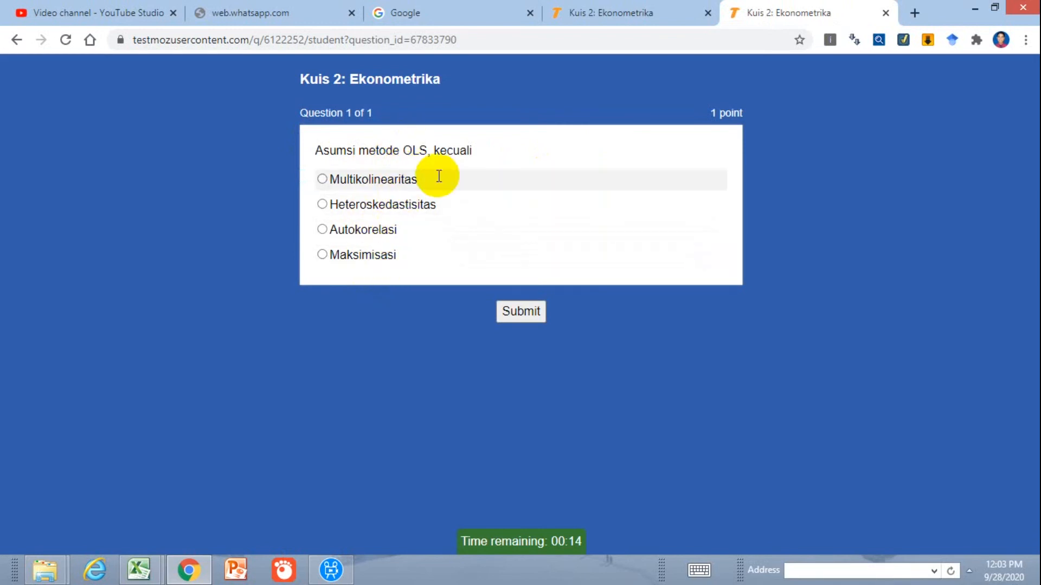
Review the quiz's question settings for navigation, answer feedback and randomized order in the administration area
left_click(568, 8)
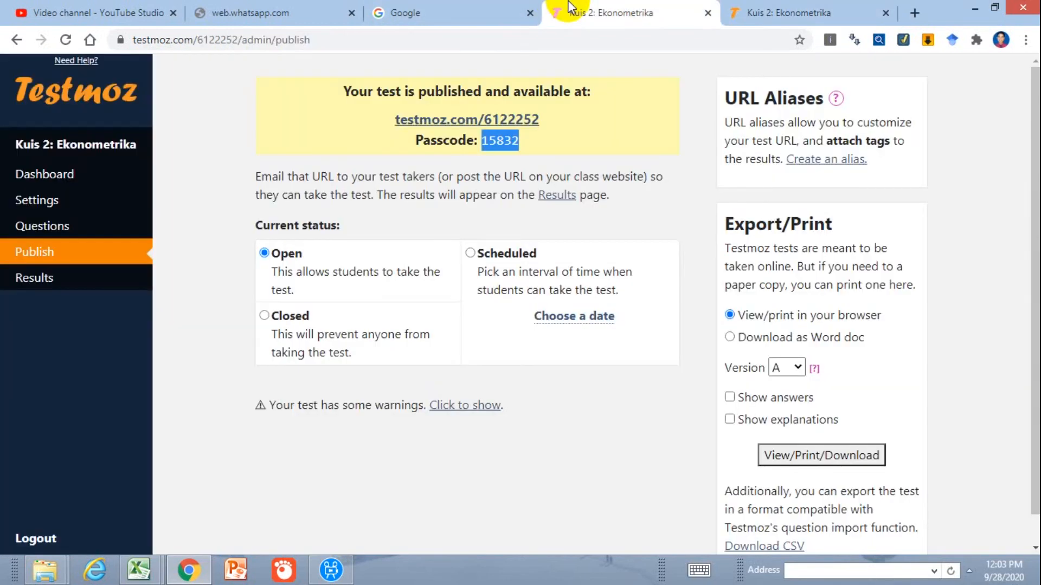
left_click(62, 202)
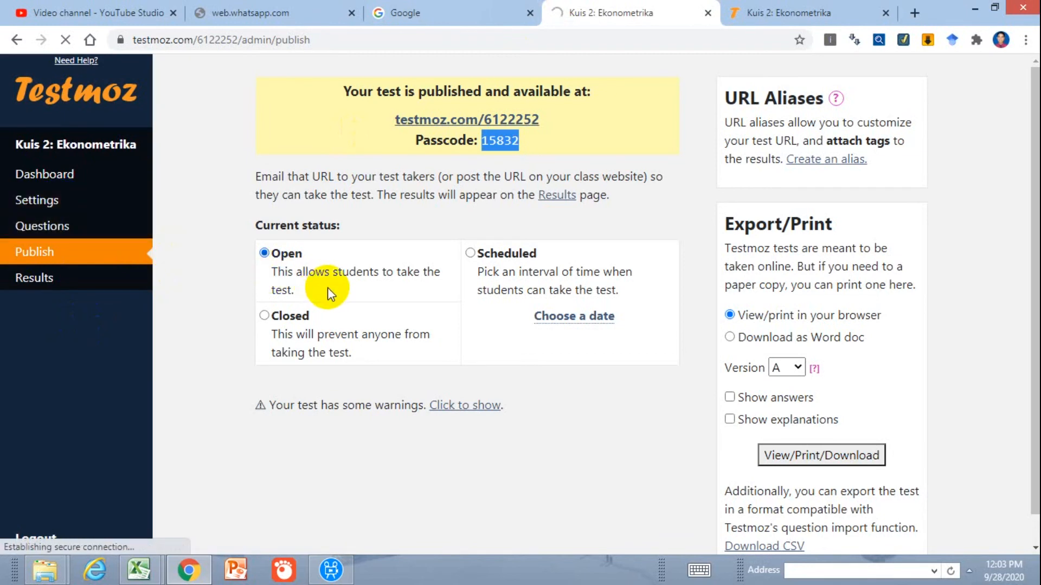
left_click(57, 206)
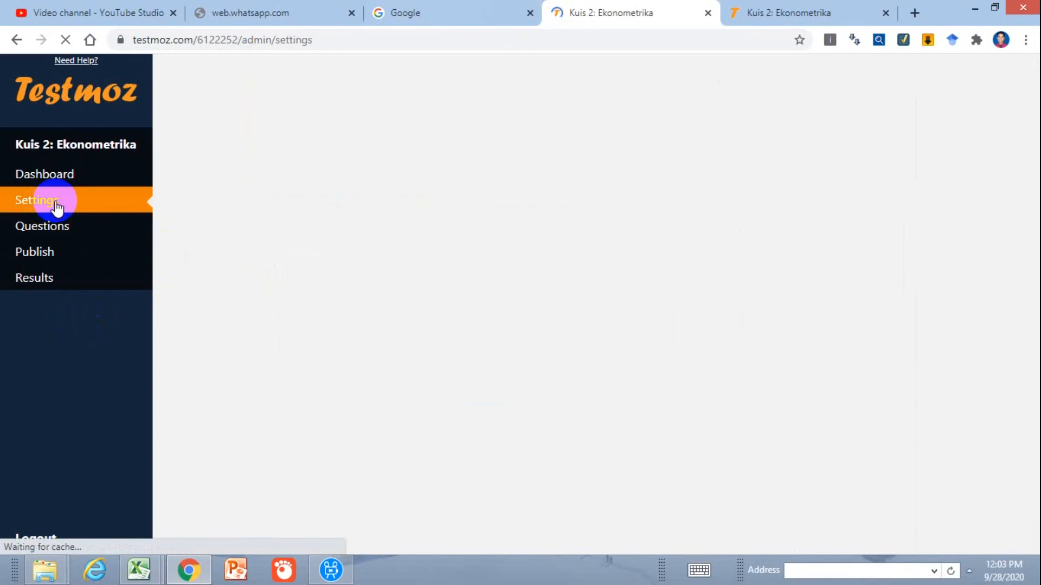
scroll(333, 357, "down", 7)
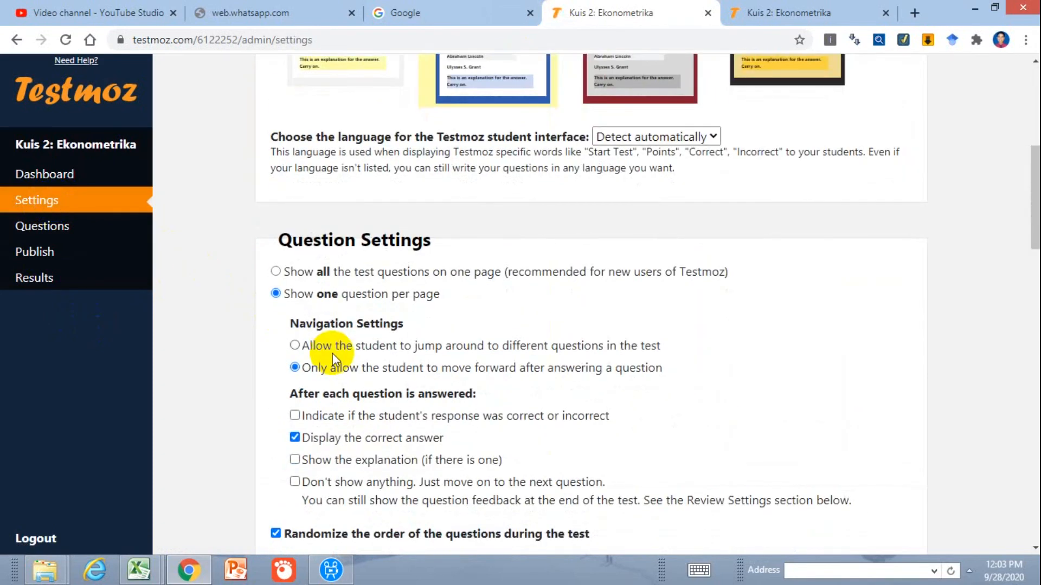
scroll(547, 410, "down", 4)
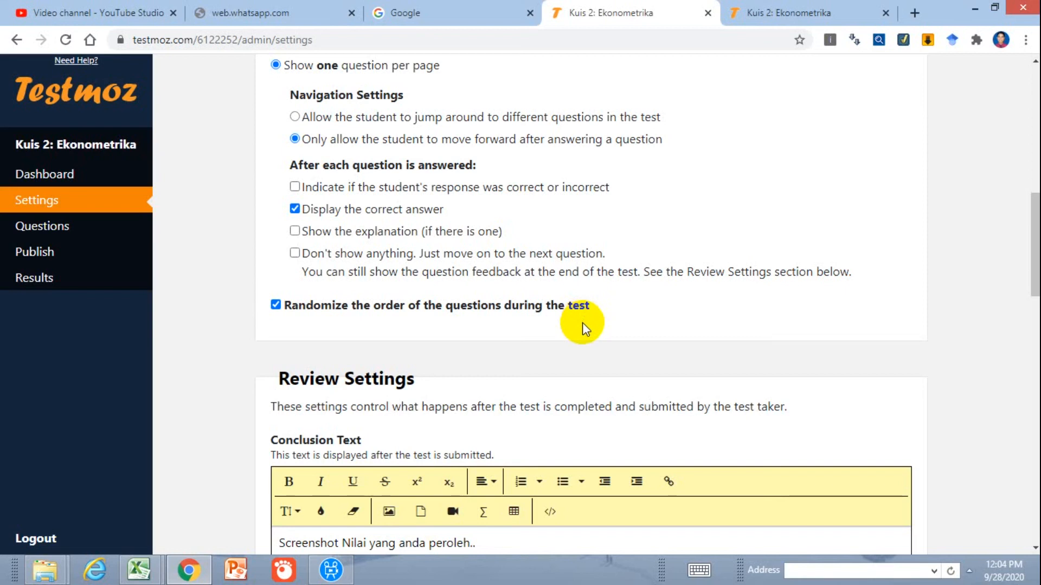
Answer the OLS assumptions question with Maksimisasi, then submit and finish the quiz and log out
left_click(769, 12)
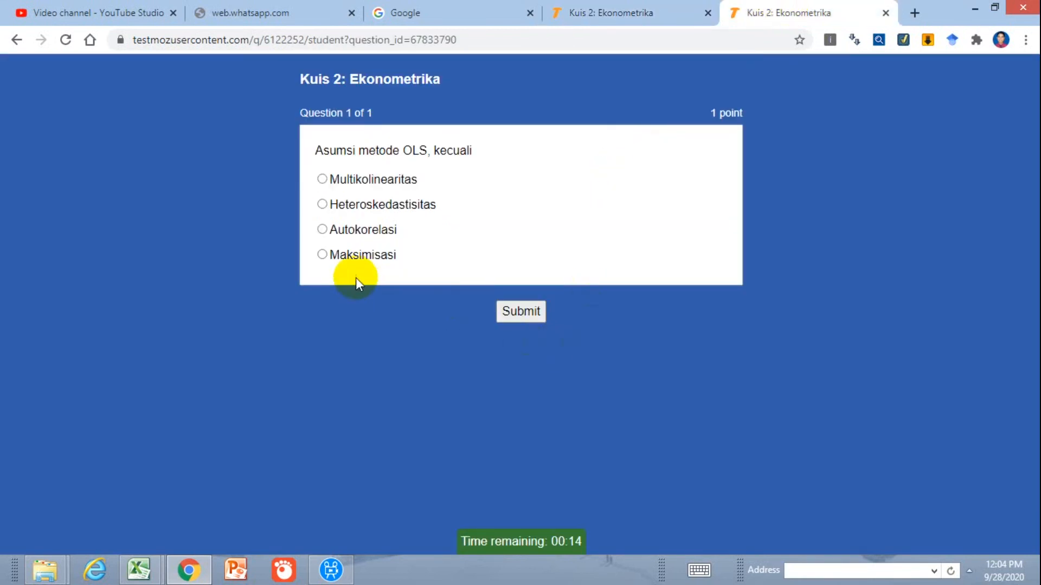
left_click(322, 254)
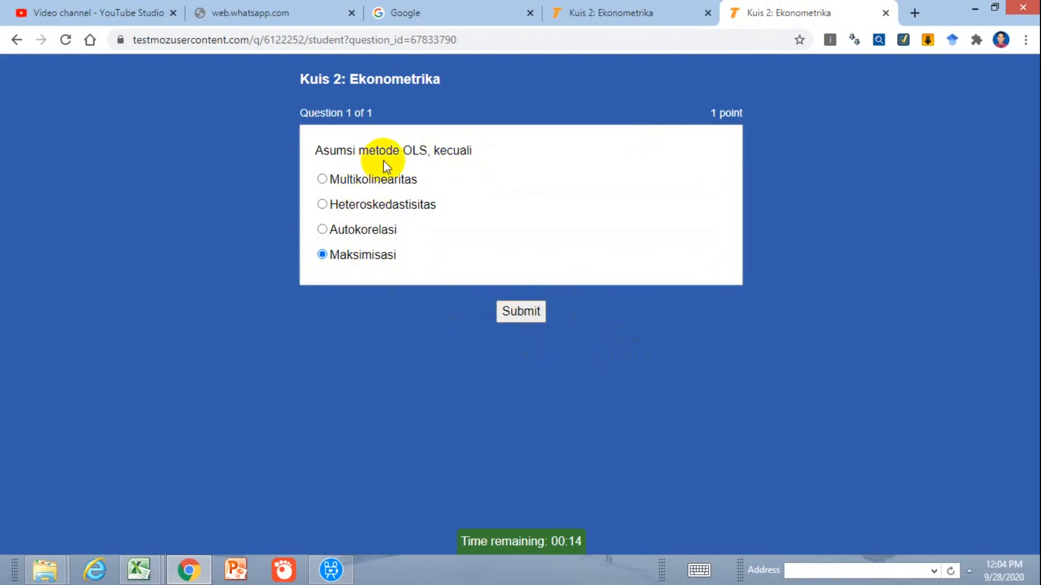
left_click(532, 311)
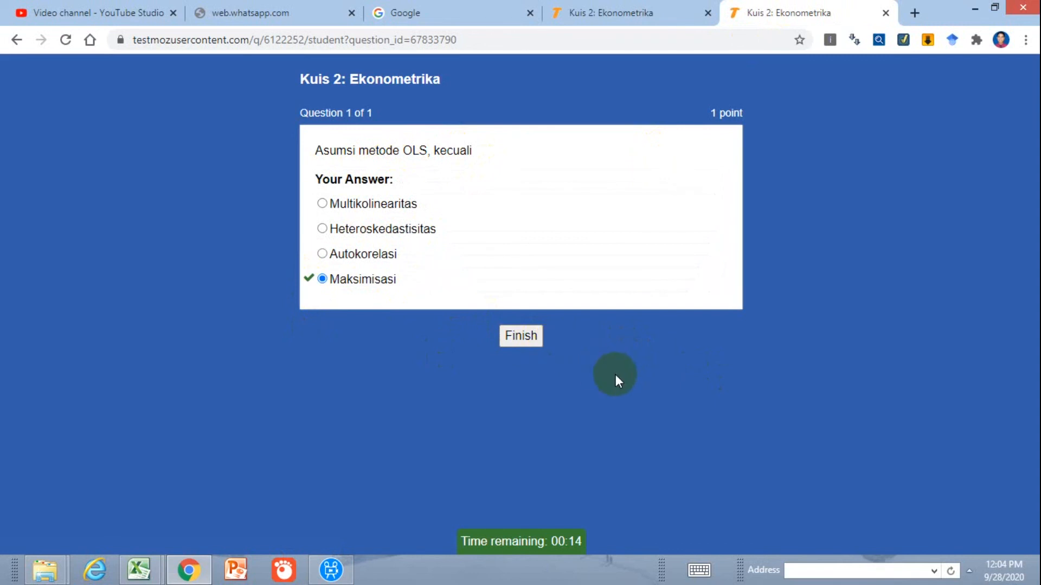
left_click(520, 339)
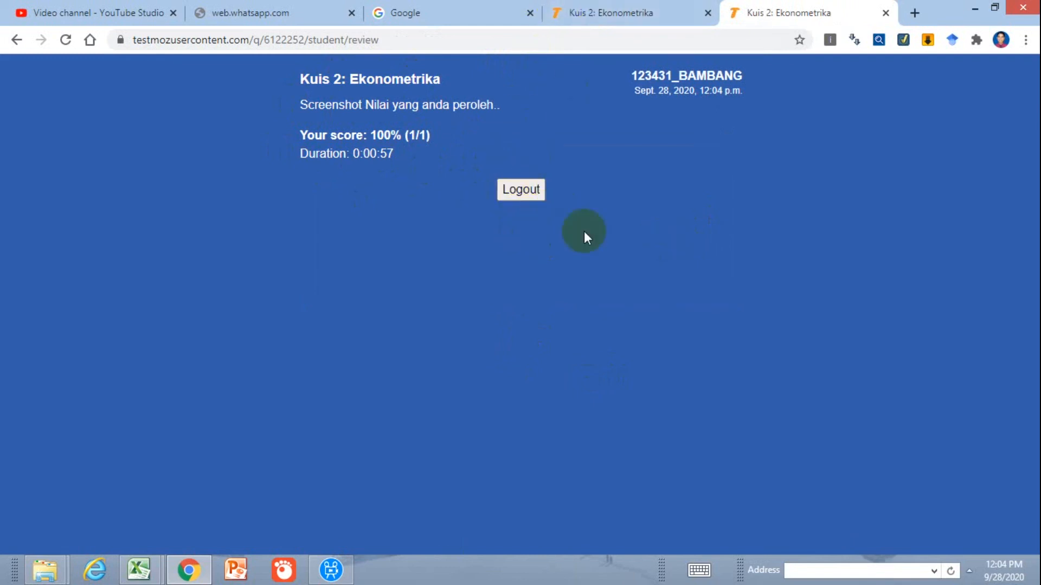
left_click(520, 190)
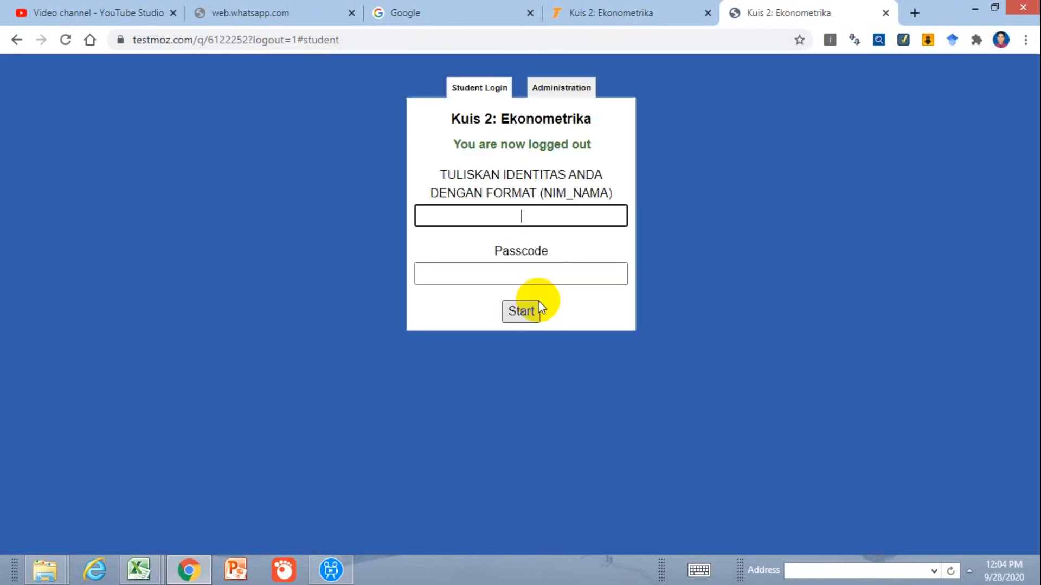
Fill the student login's identity field with a second student's number and name in NIM_NAMA format
type("323U23")
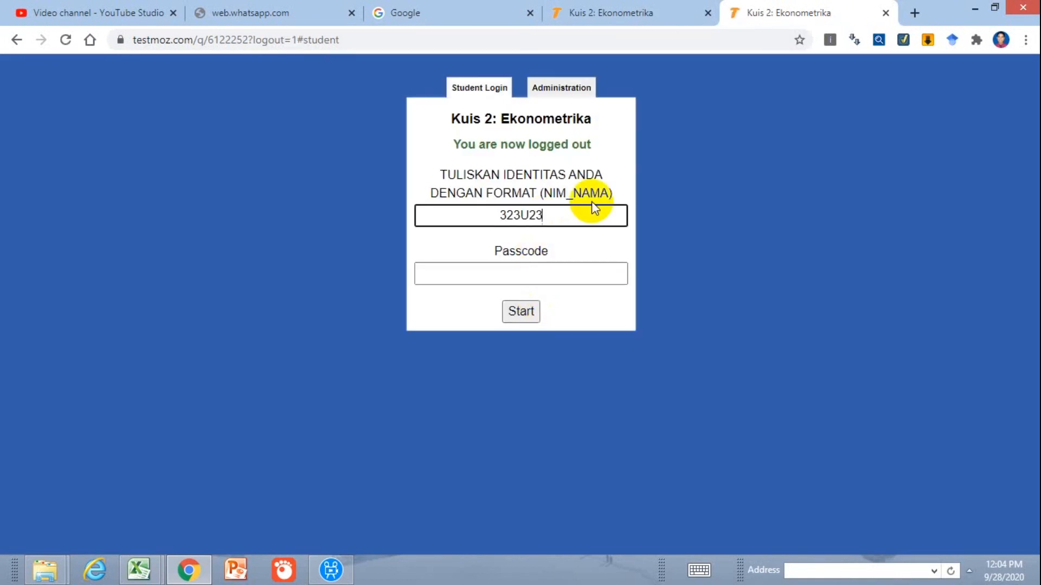
key("BackSpace")
key("BackSpace")
key("BackSpace")
type("321_SINTA")
left_click(581, 274)
Enter the quiz passcode for the second student and start the test
left_click(575, 14)
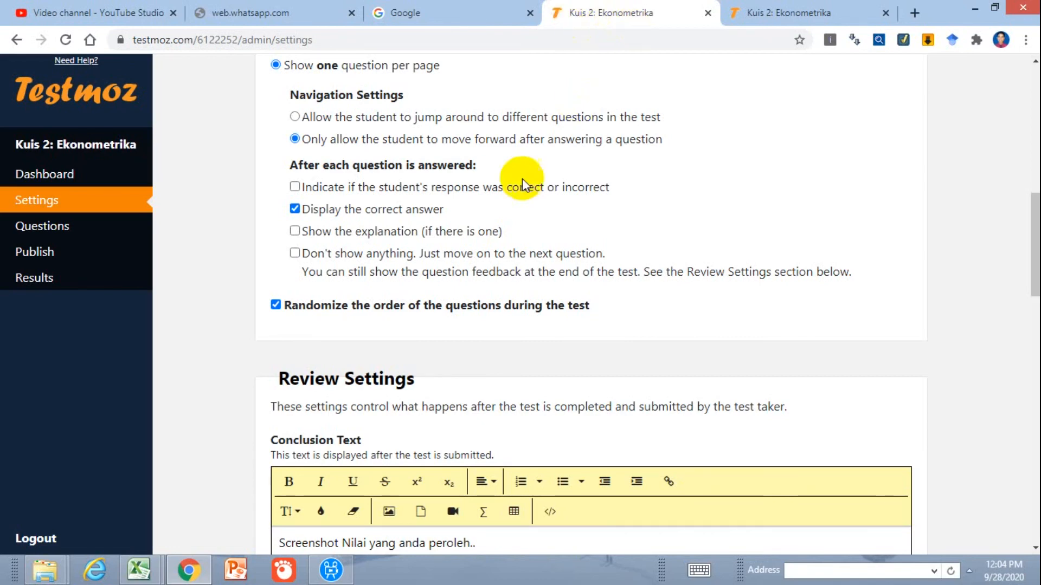
scroll(522, 185, "up", 7)
left_click(71, 257)
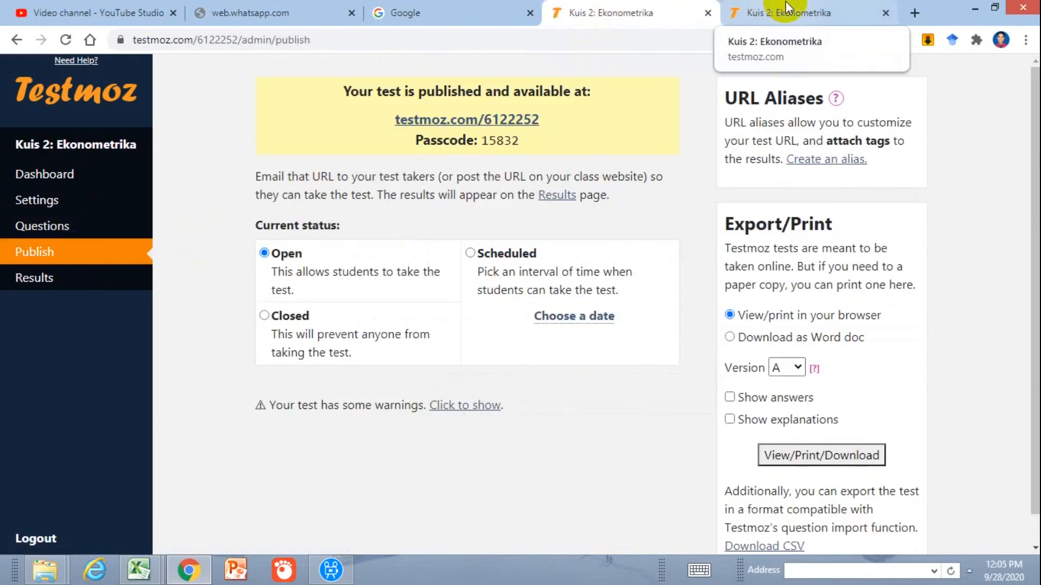
left_click(775, 13)
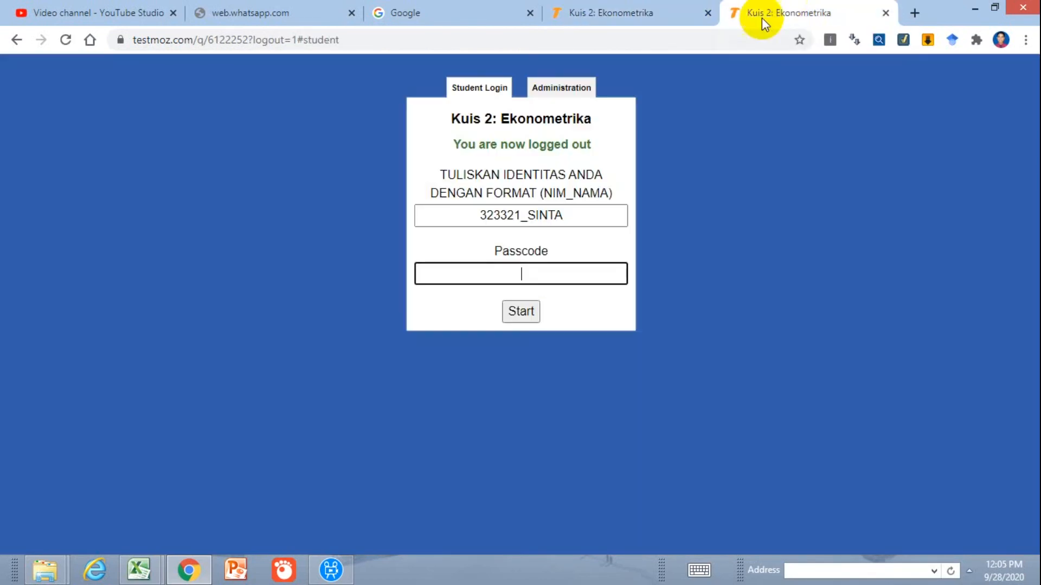
type("1583")
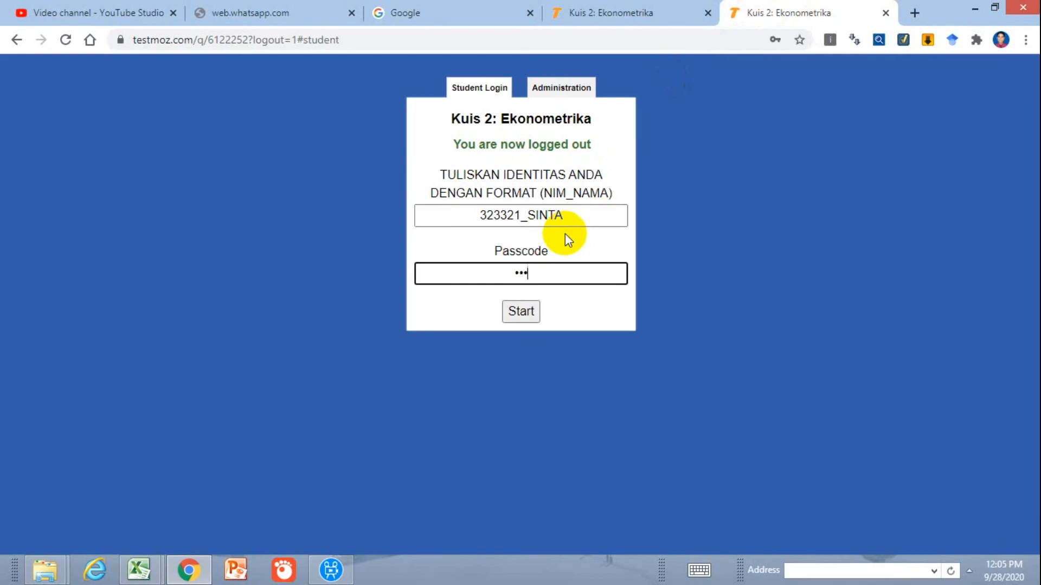
type("2")
left_click(522, 313)
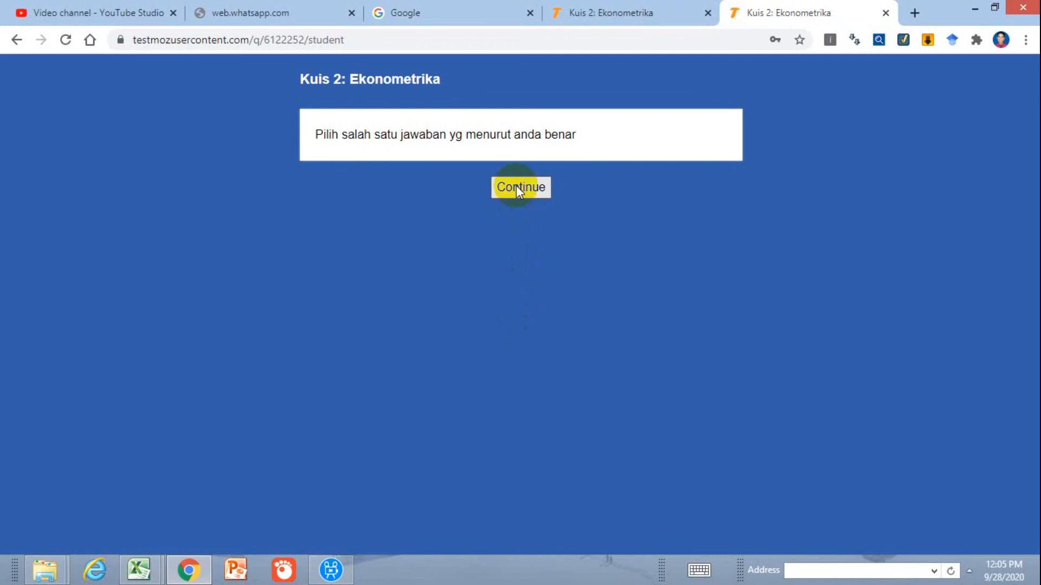
Answer the OLS assumptions question with Heteroskedastisitas, then submit and finish the quiz and log out
left_click(516, 185)
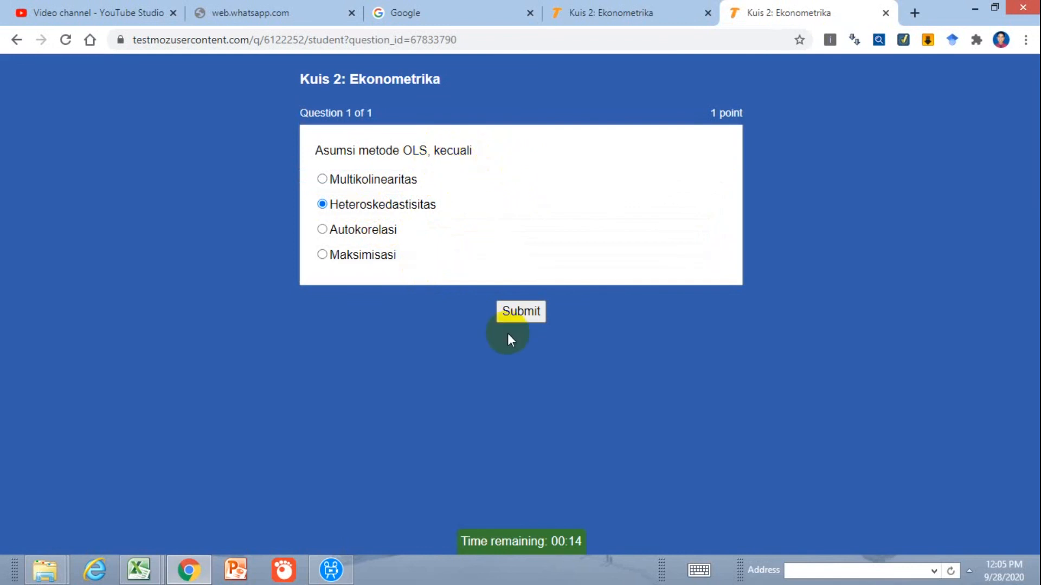
left_click(521, 312)
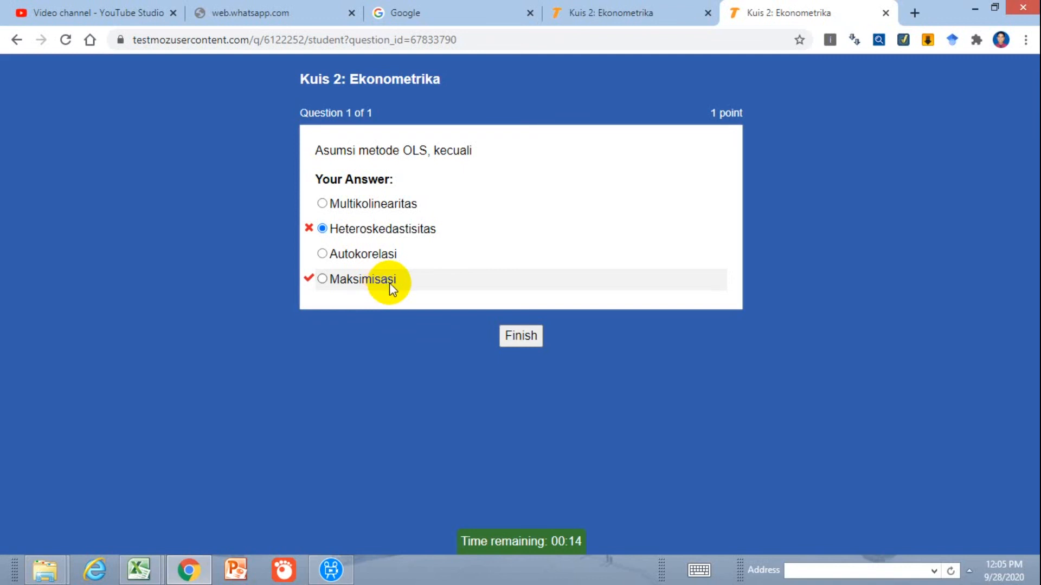
left_click(524, 338)
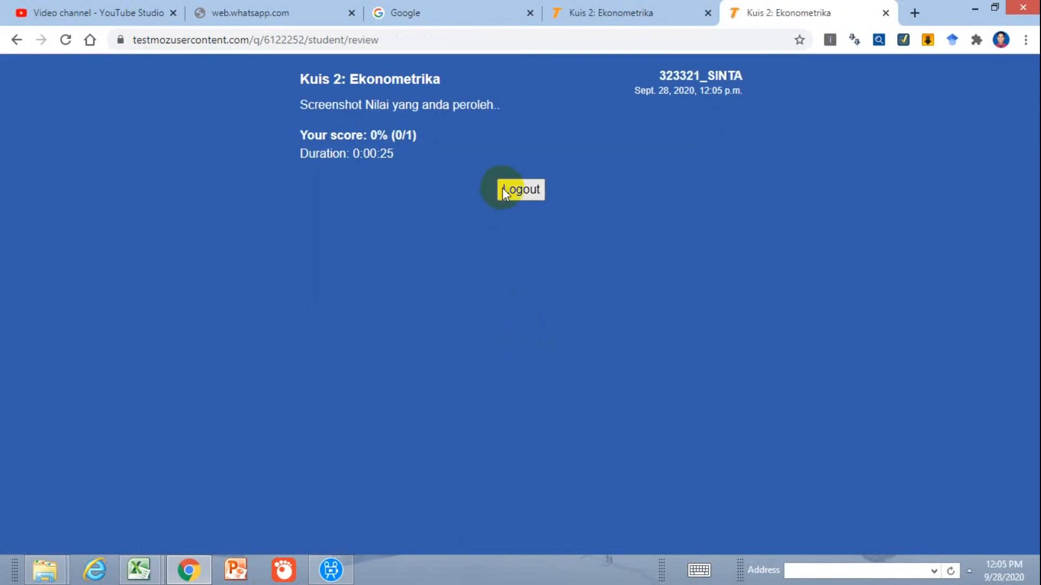
left_click(542, 190)
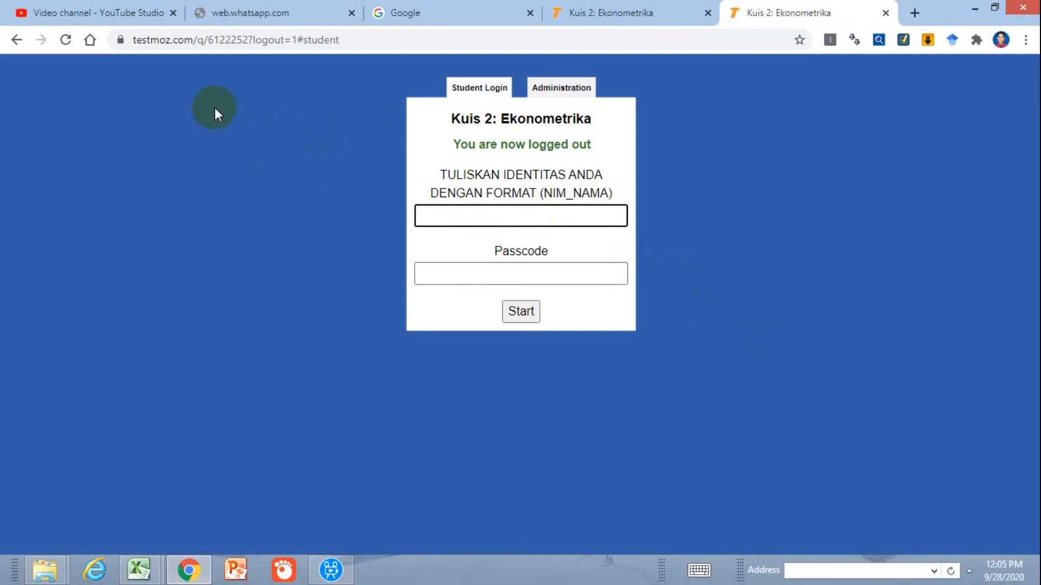
Log in to the quiz's administration area with the admin password
left_click(561, 99)
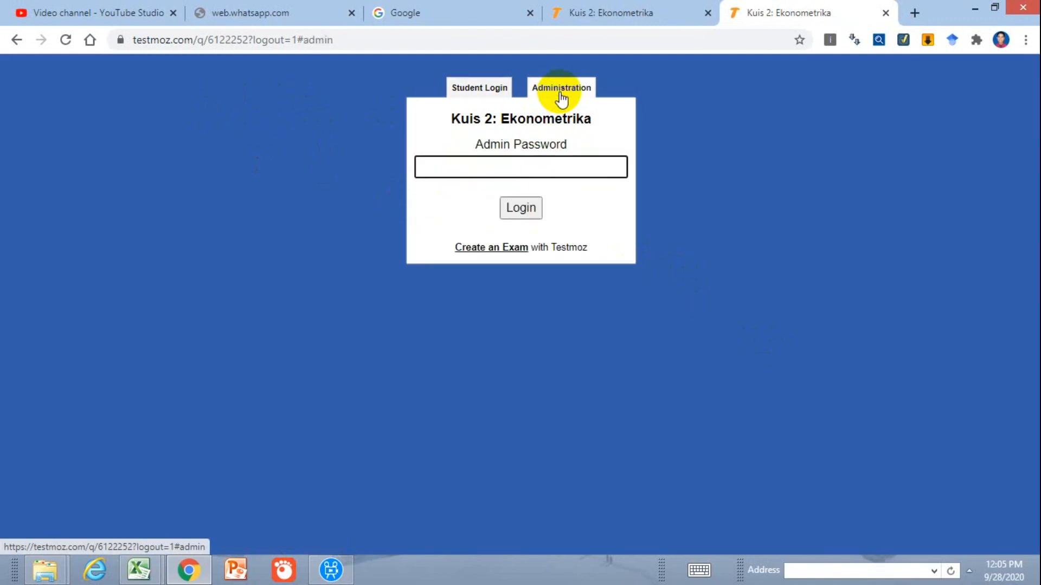
type("•••••")
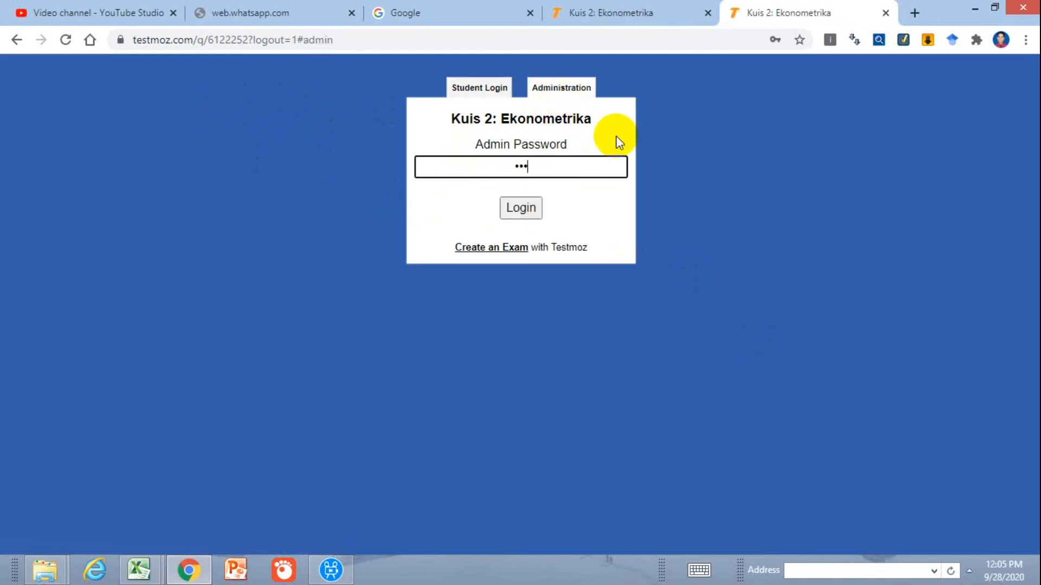
type("•")
left_click(527, 209)
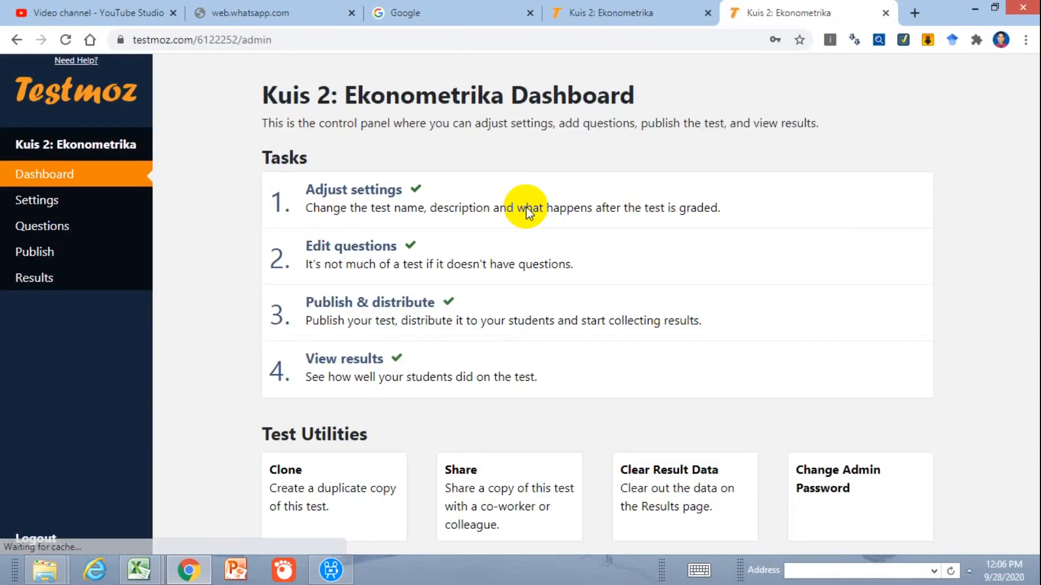
Export the response grid from the quiz results and open the downloaded quiz_6122252.csv in Excel
left_click(34, 282)
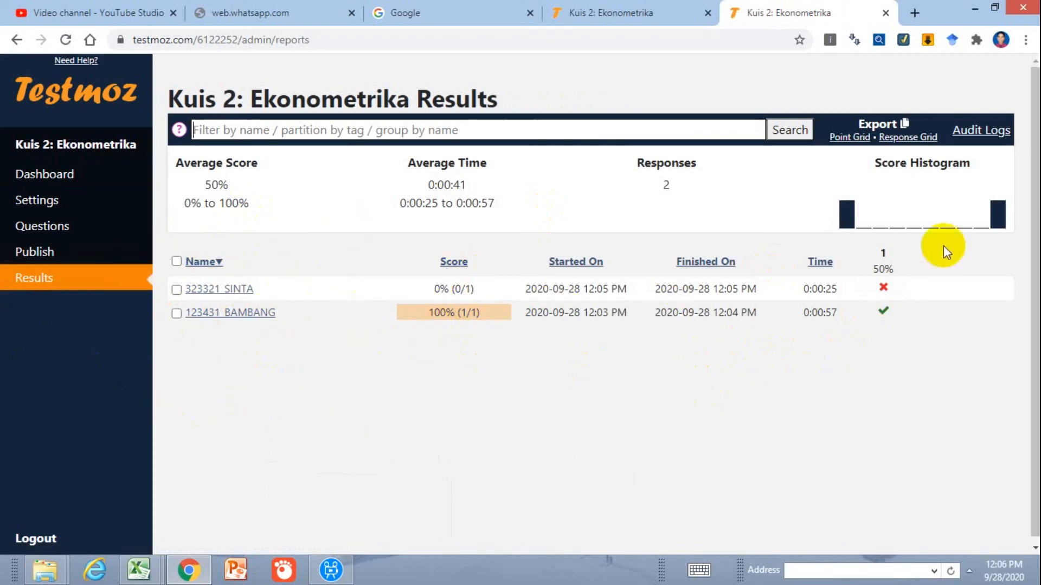
left_click(922, 145)
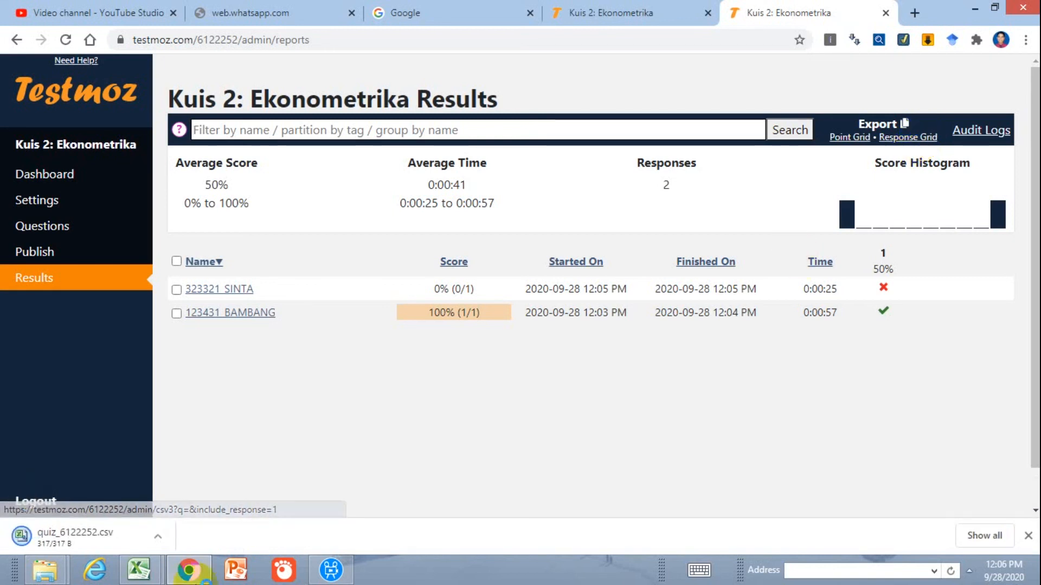
left_click(110, 541)
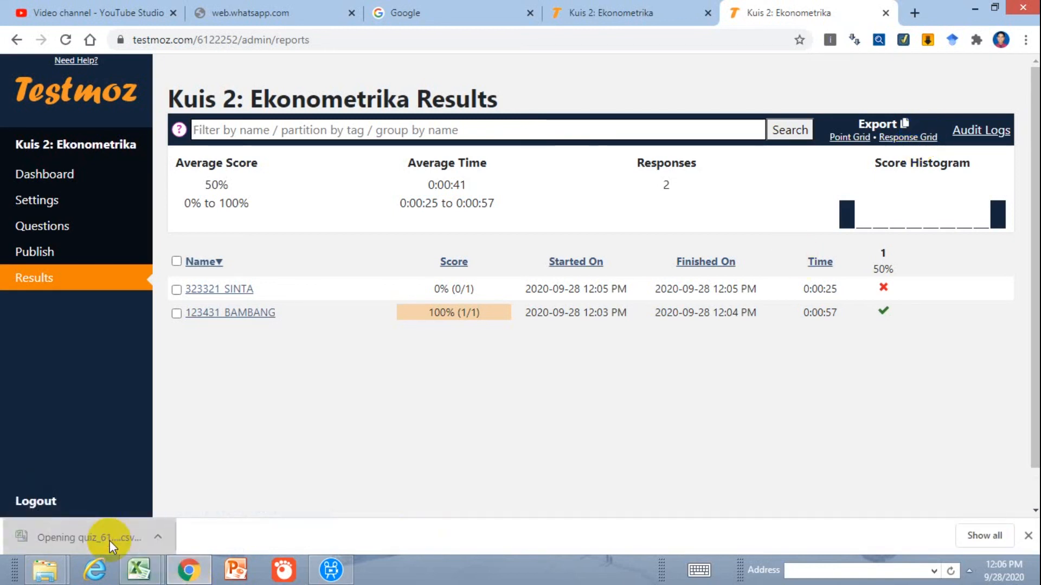
left_click(130, 570)
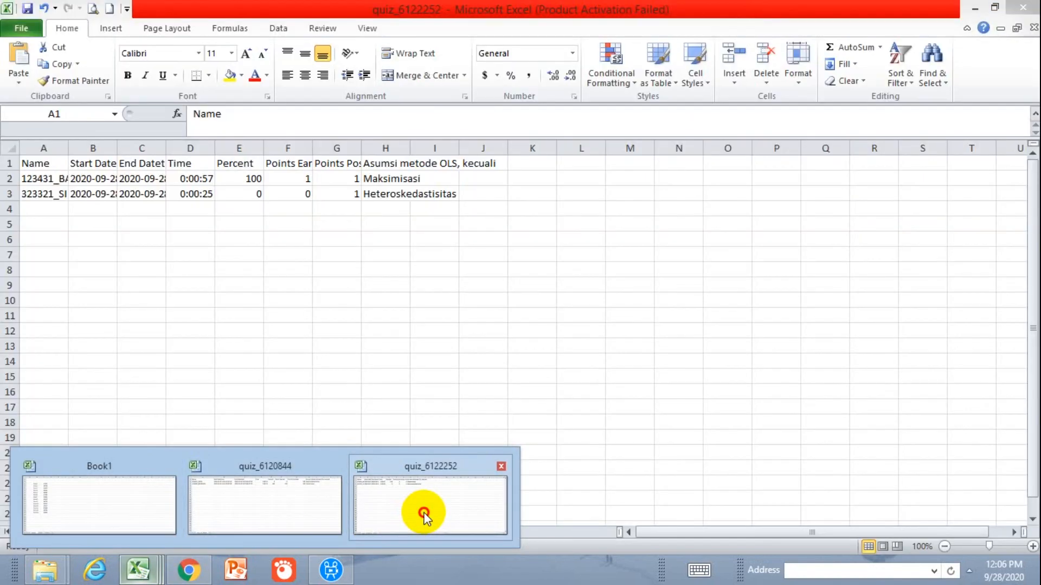
left_click(422, 514)
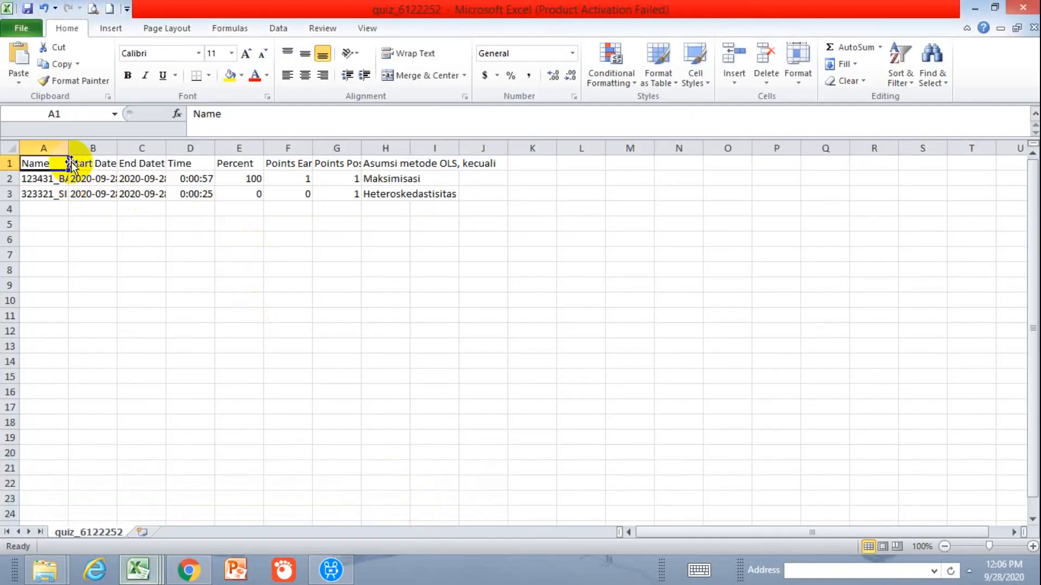
Widen the Name, Start Datetime, End Datetime and Time columns so their contents fit
left_click_drag(71, 163, 138, 163)
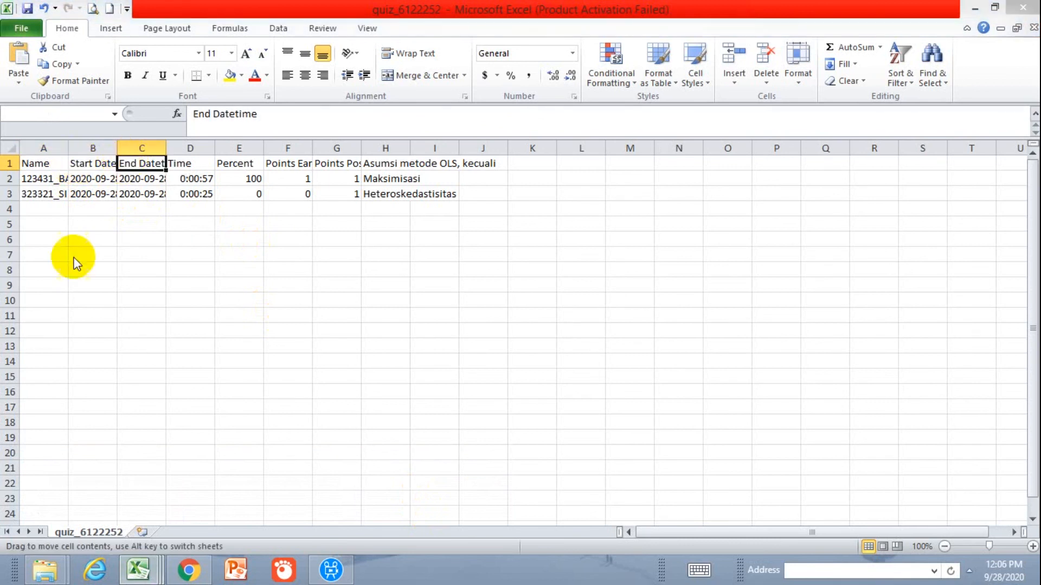
left_click(540, 324)
left_click_drag(68, 148, 631, 146)
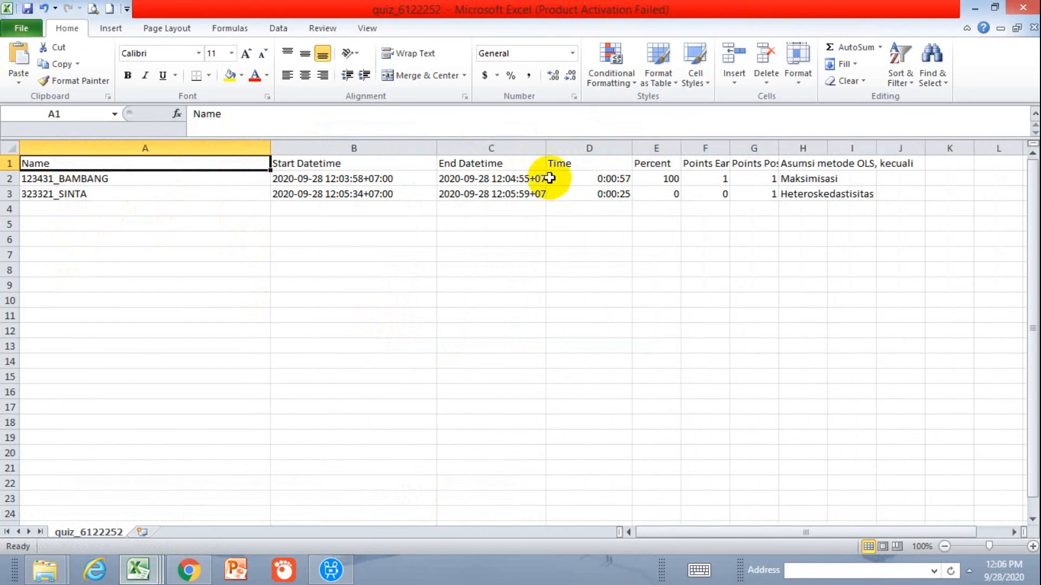
Examine both students' Time and Percent values in the exported sheet, and return to the Testmoz results page in Chrome
left_click(553, 157)
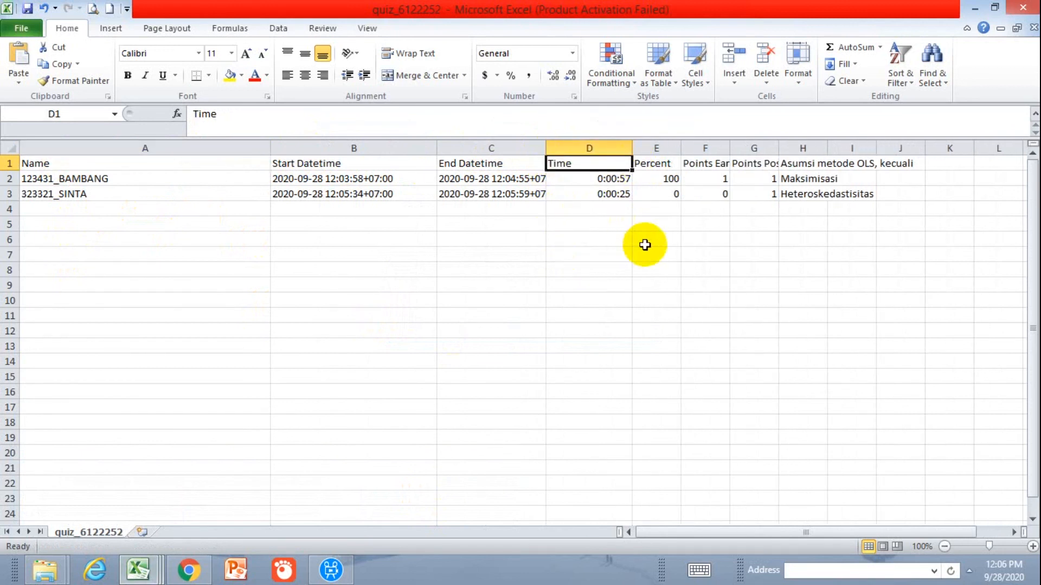
left_click(669, 184)
left_click(670, 195)
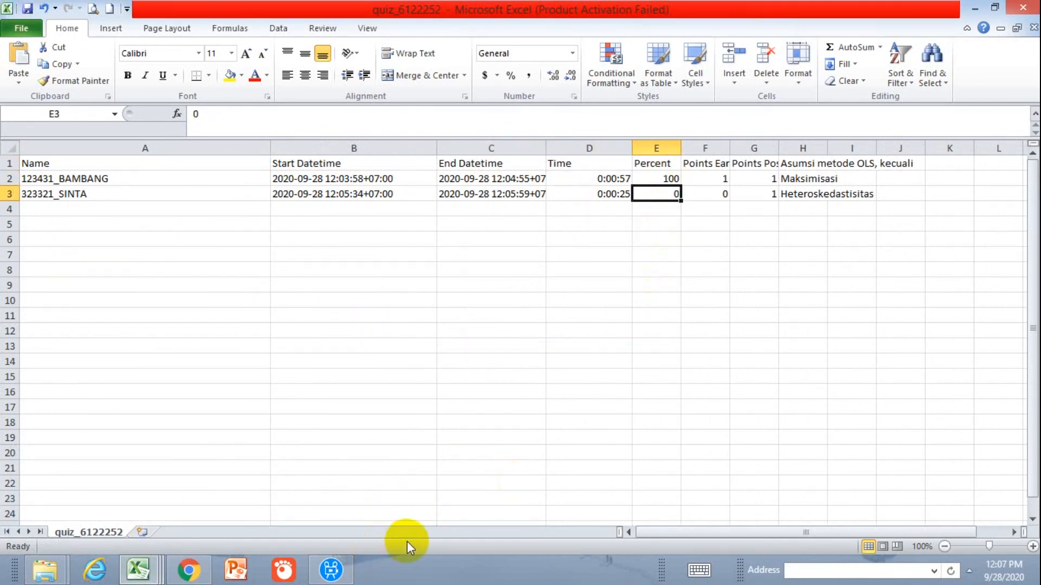
left_click(191, 571)
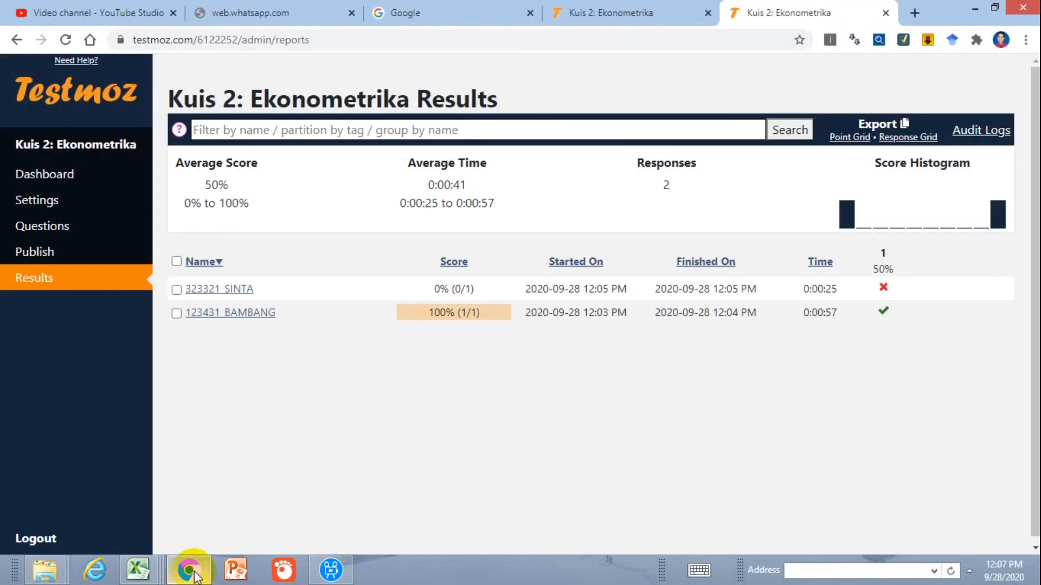